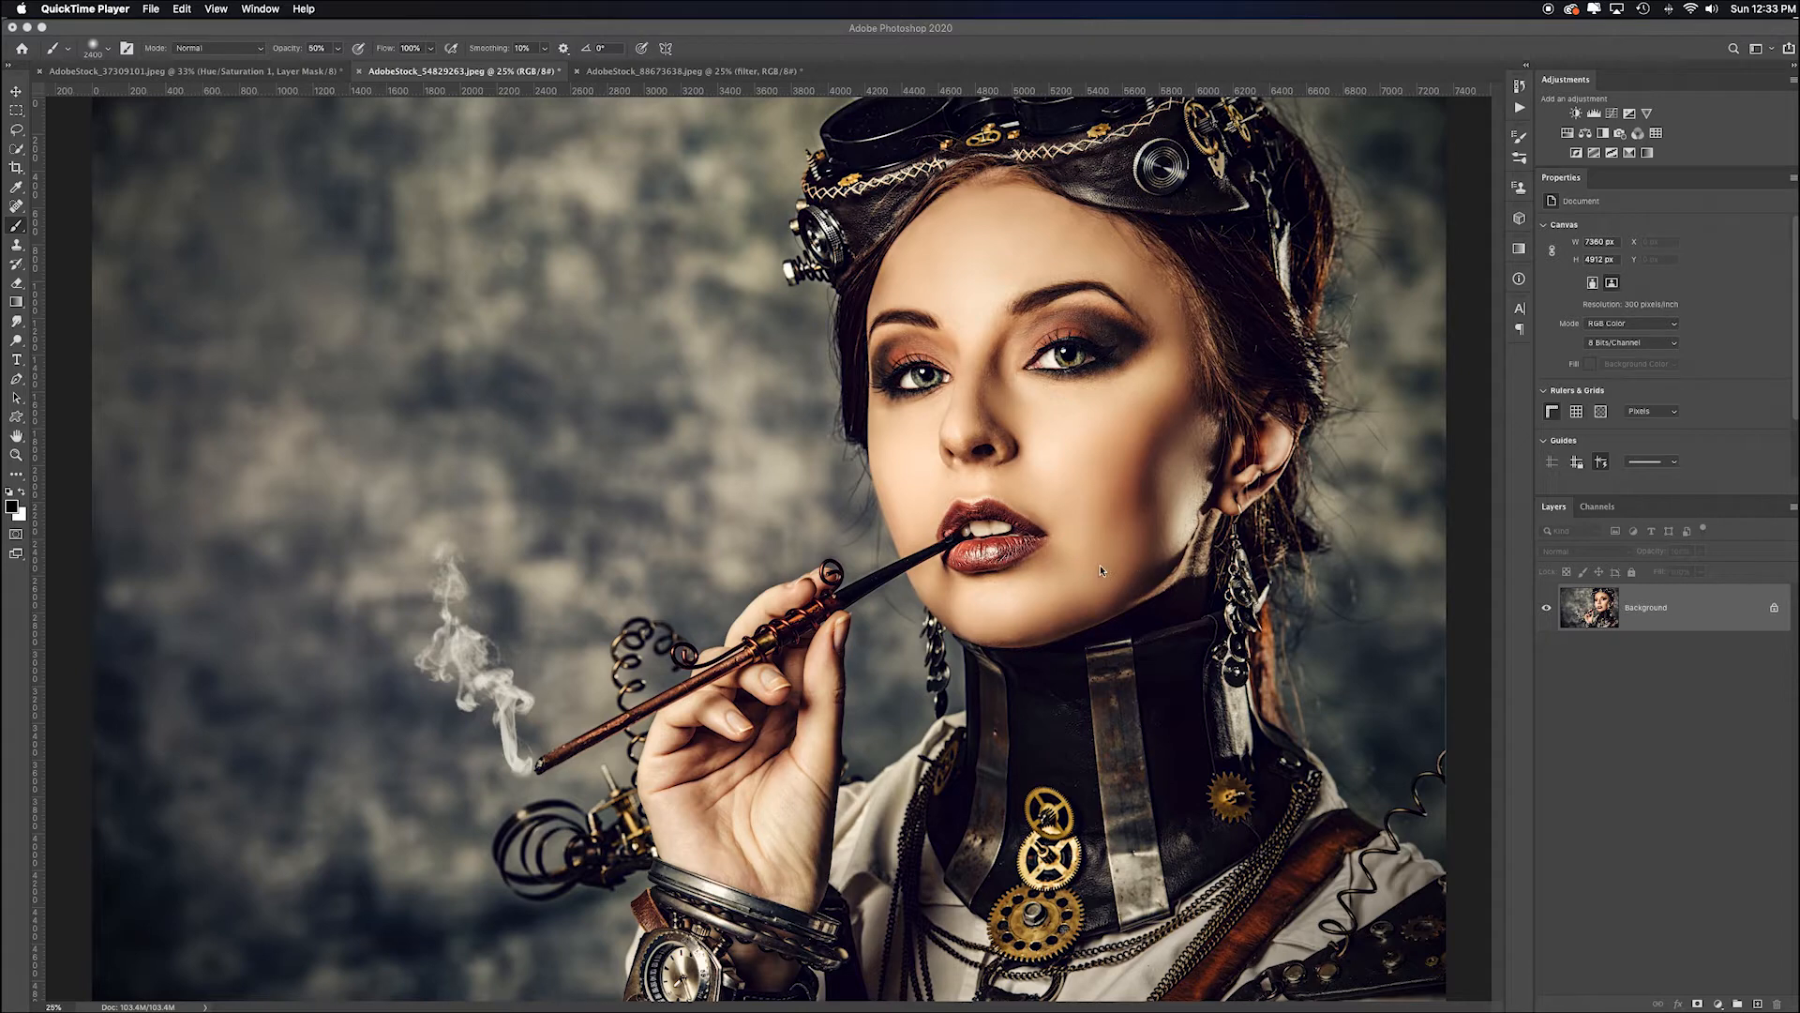
Add a black (000000) Solid Color fill layer above the photo and set its blend mode to Color.
{"action": "left_click", "coordinate": [1719, 1004]}
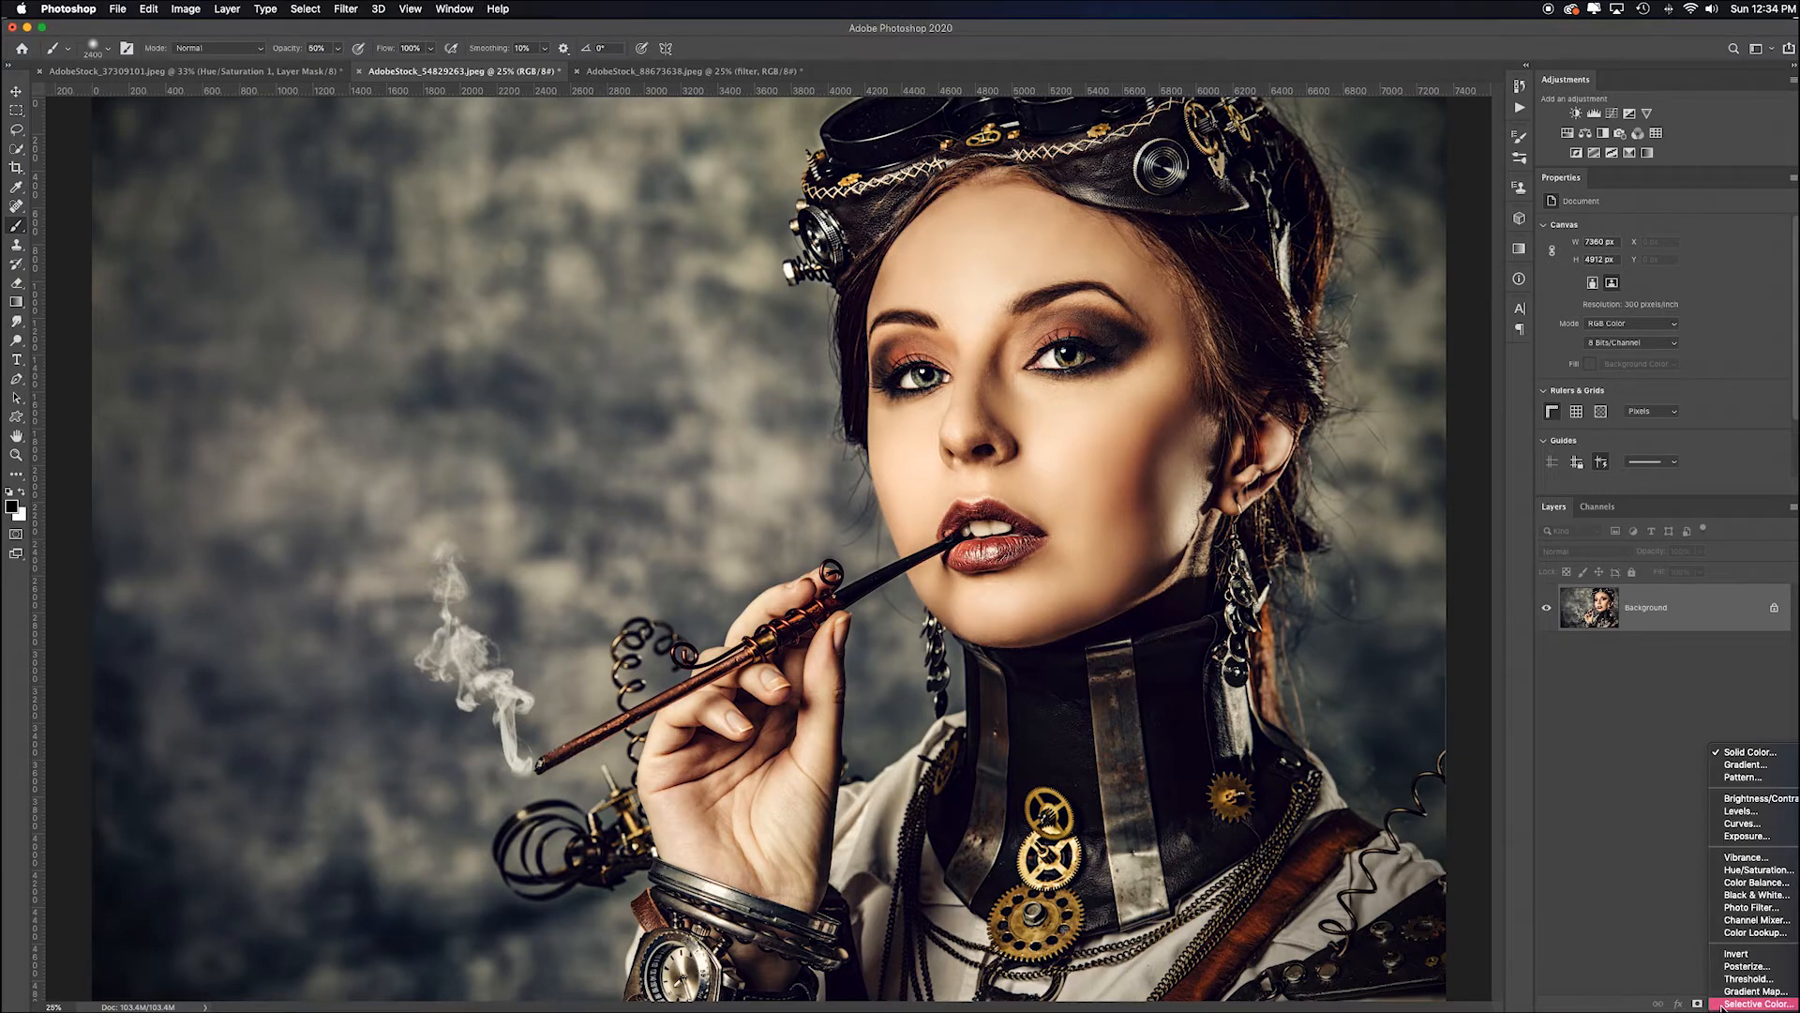
{"action": "left_click", "coordinate": [1741, 753]}
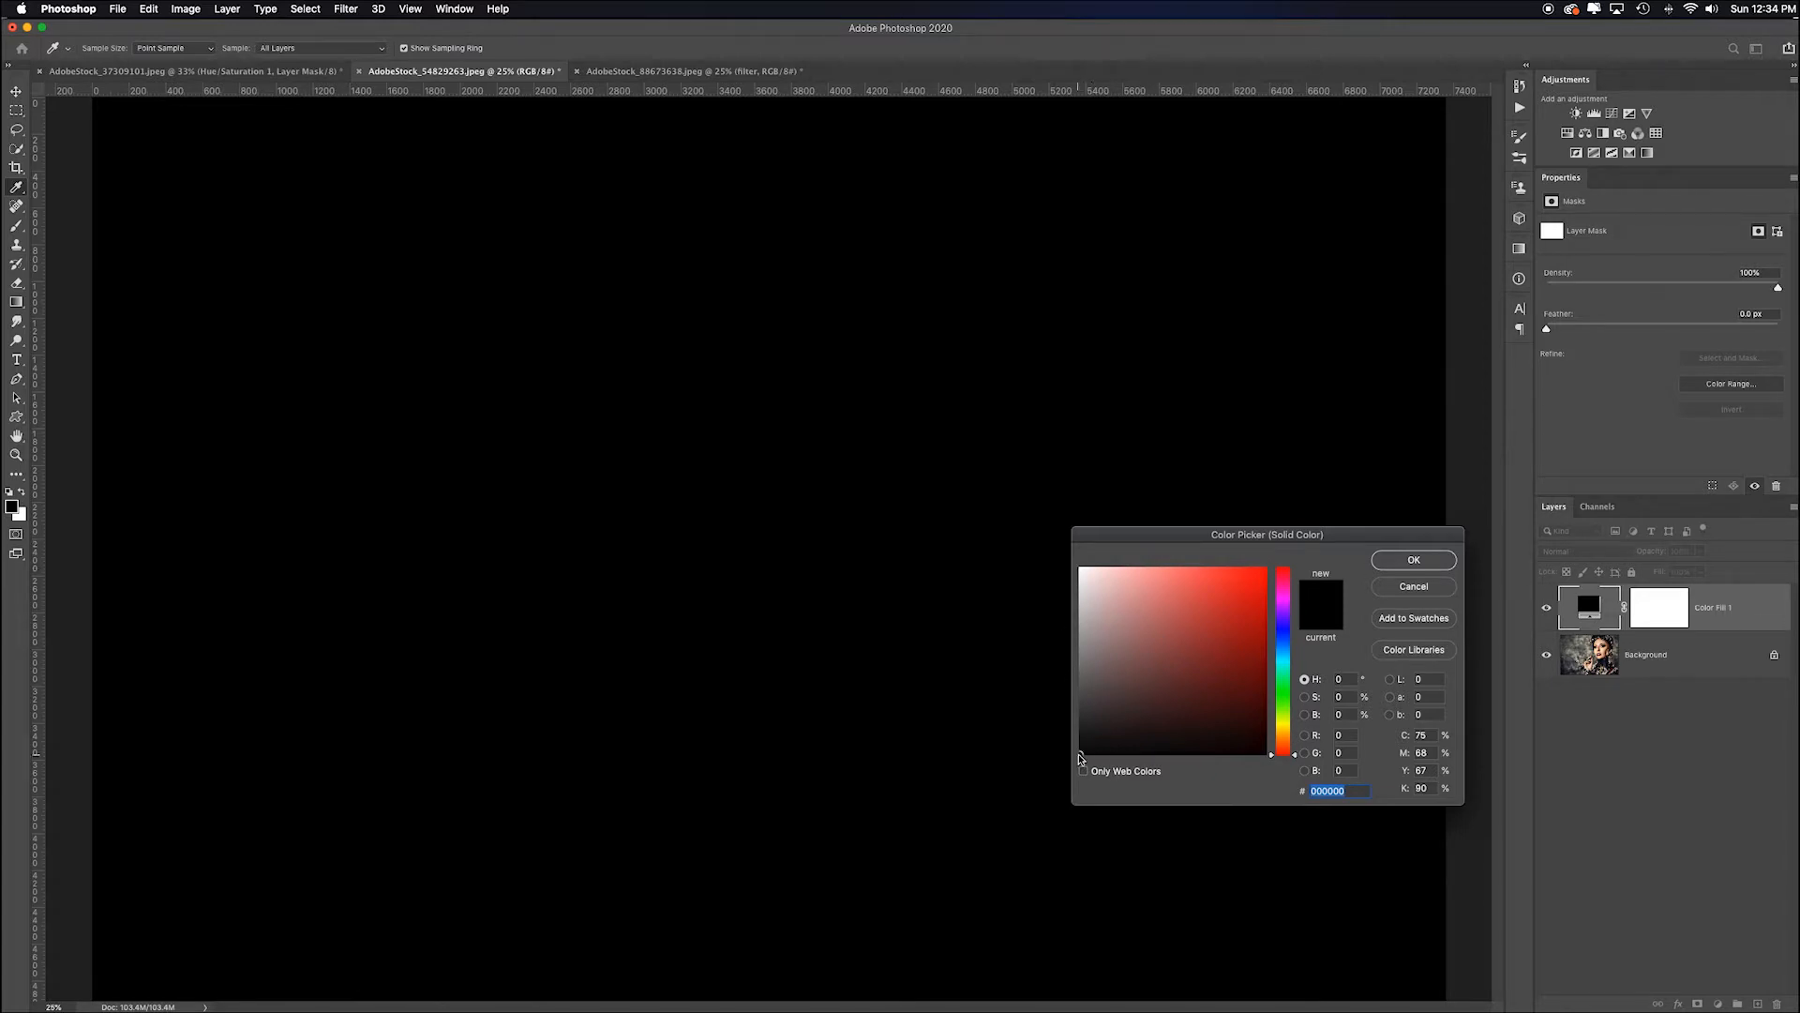
{"action": "left_click", "coordinate": [1413, 560]}
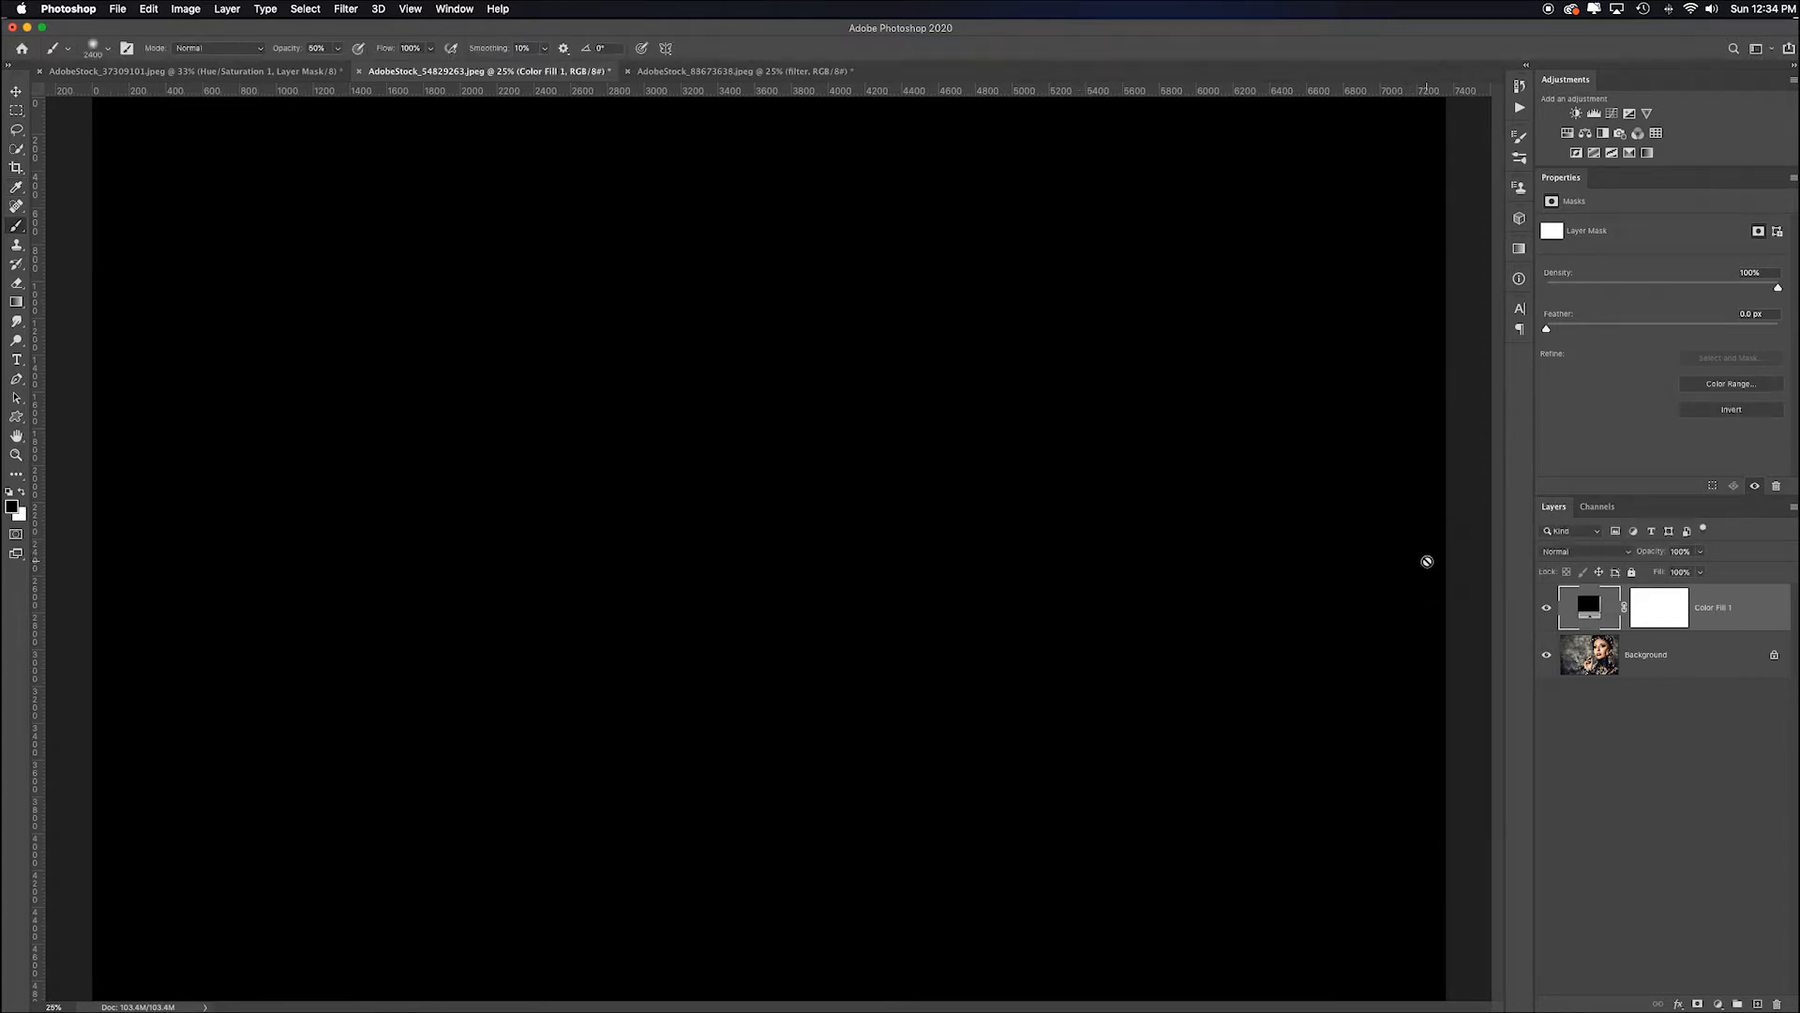
{"action": "left_click", "coordinate": [1591, 552]}
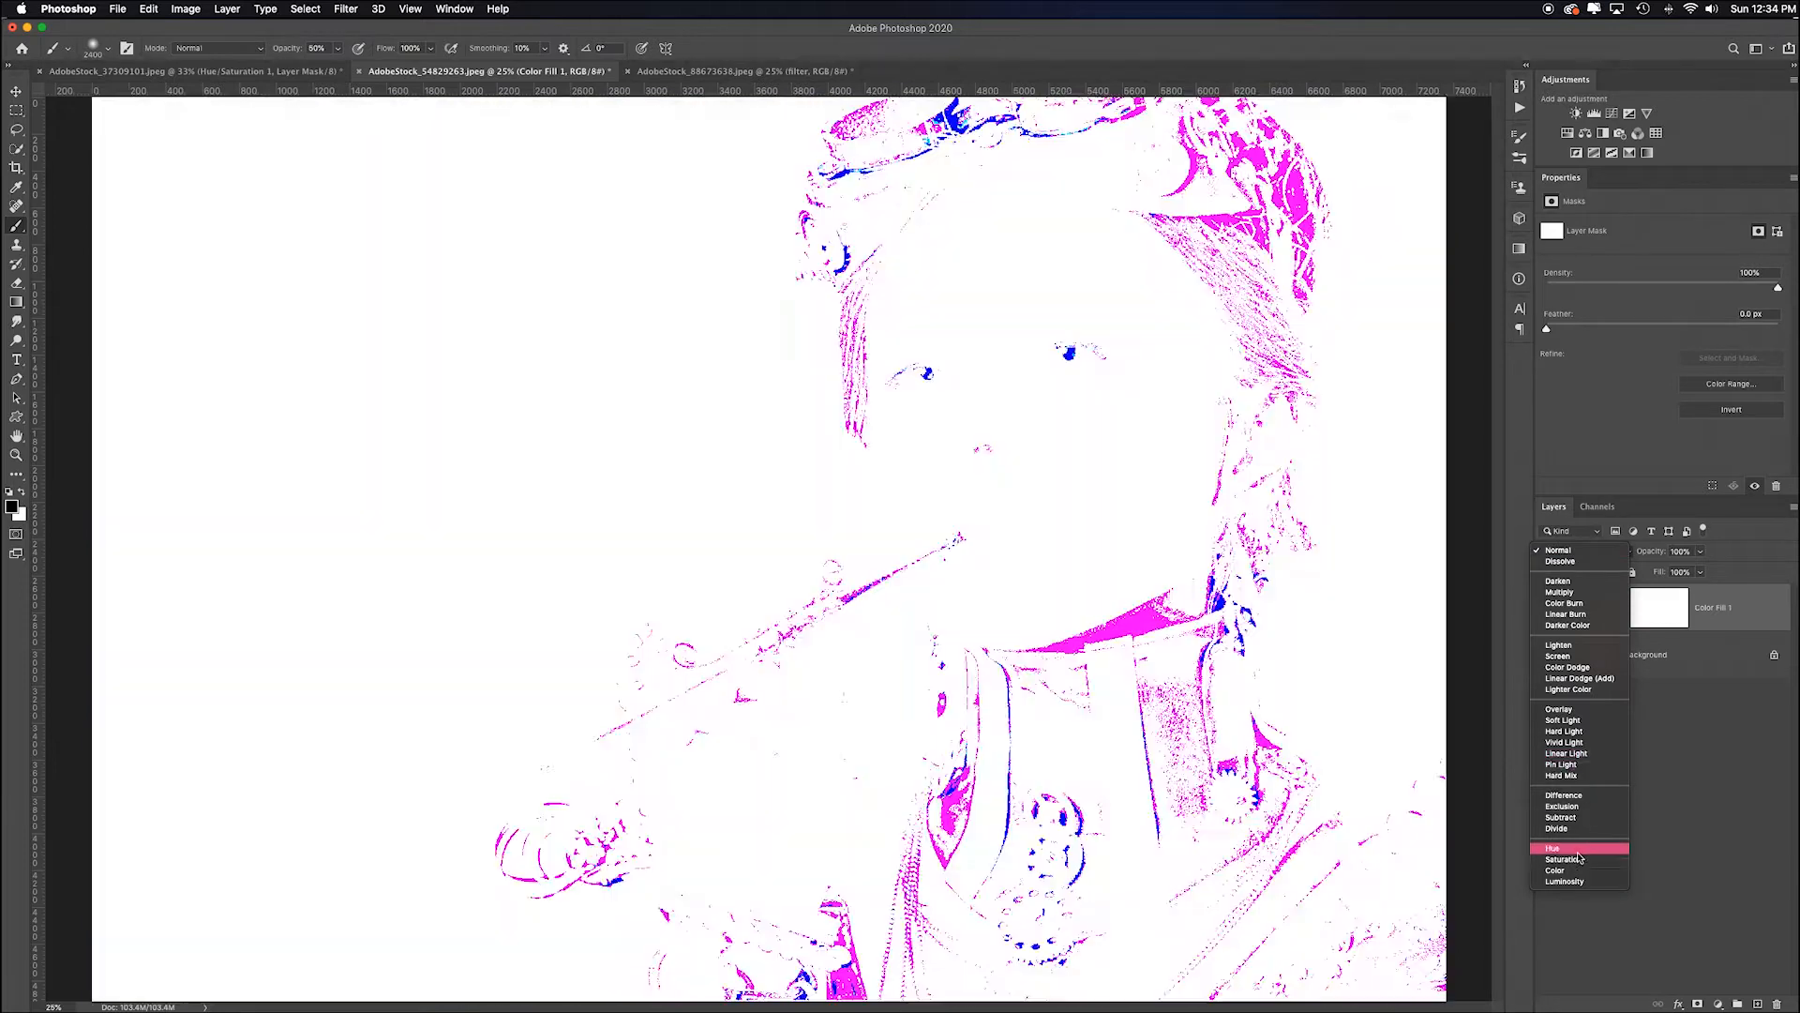
{"action": "left_click", "coordinate": [1557, 870]}
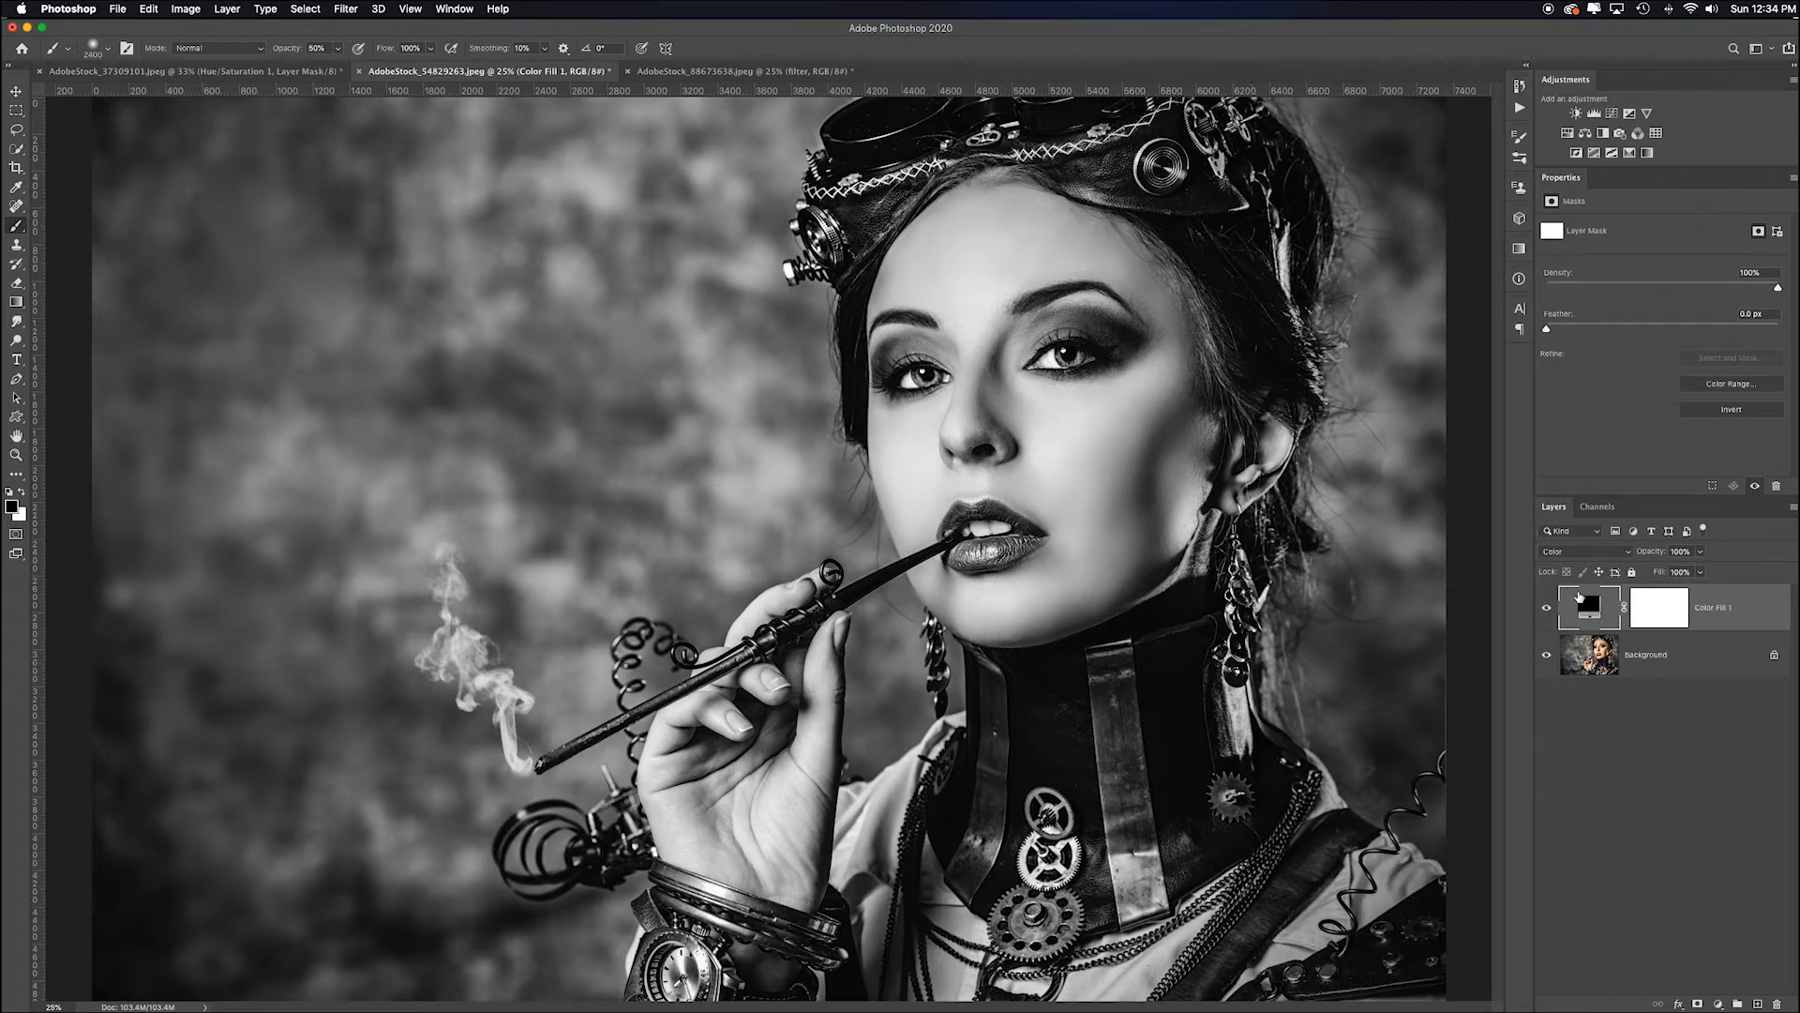
Recolor the fill layer to white and to mid grey 919191, and delete the layer.
{"action": "double_click", "coordinate": [1585, 607]}
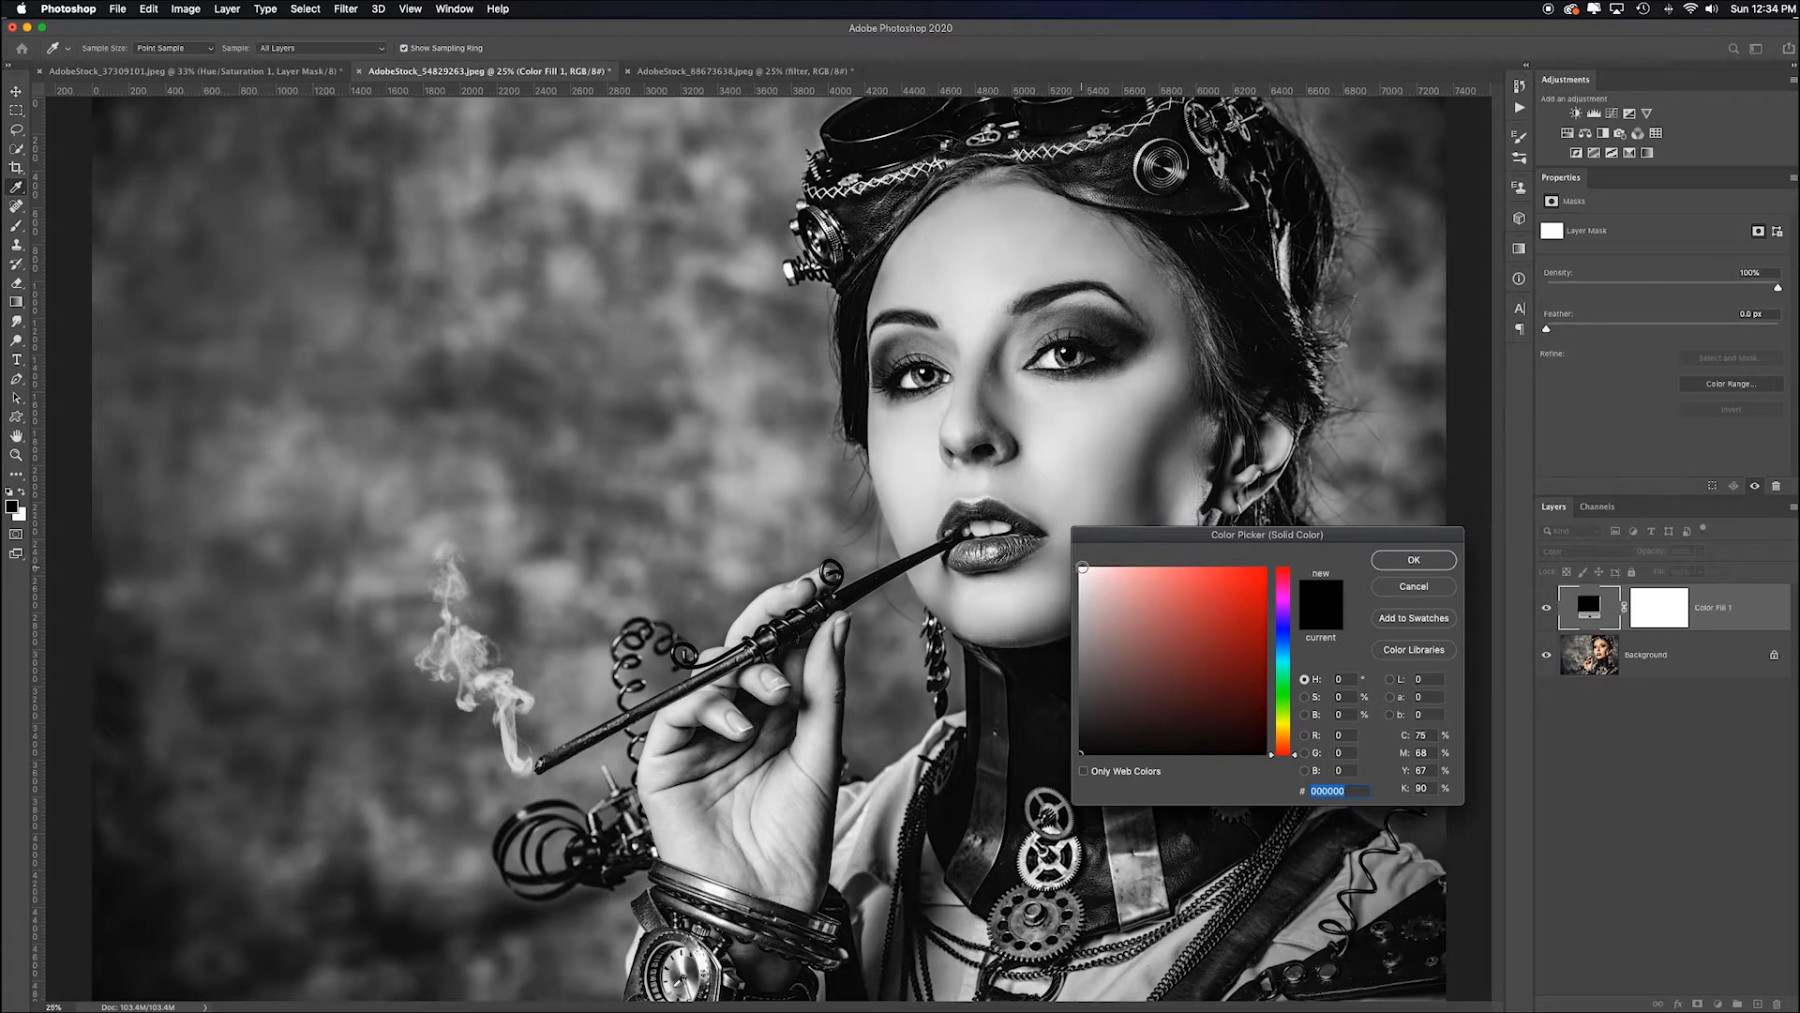
{"action": "left_click", "coordinate": [1079, 567]}
{"action": "left_click", "coordinate": [1435, 559]}
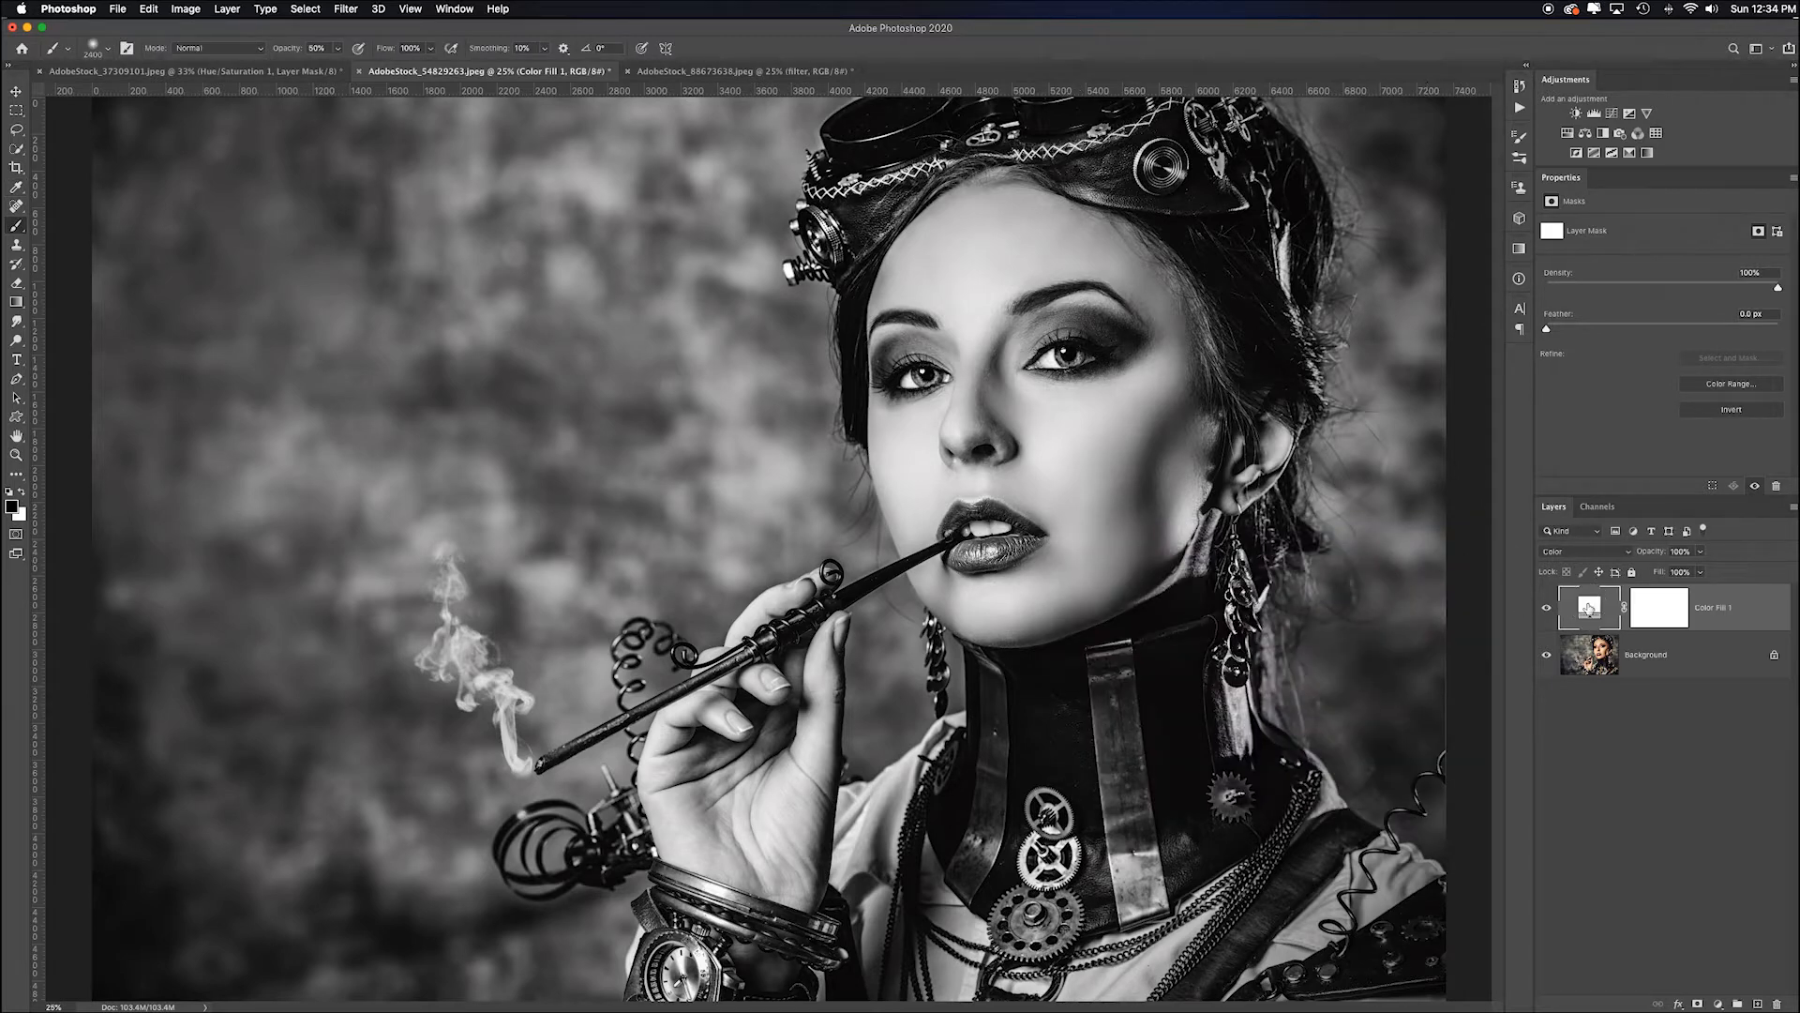
{"action": "double_click", "coordinate": [1587, 609]}
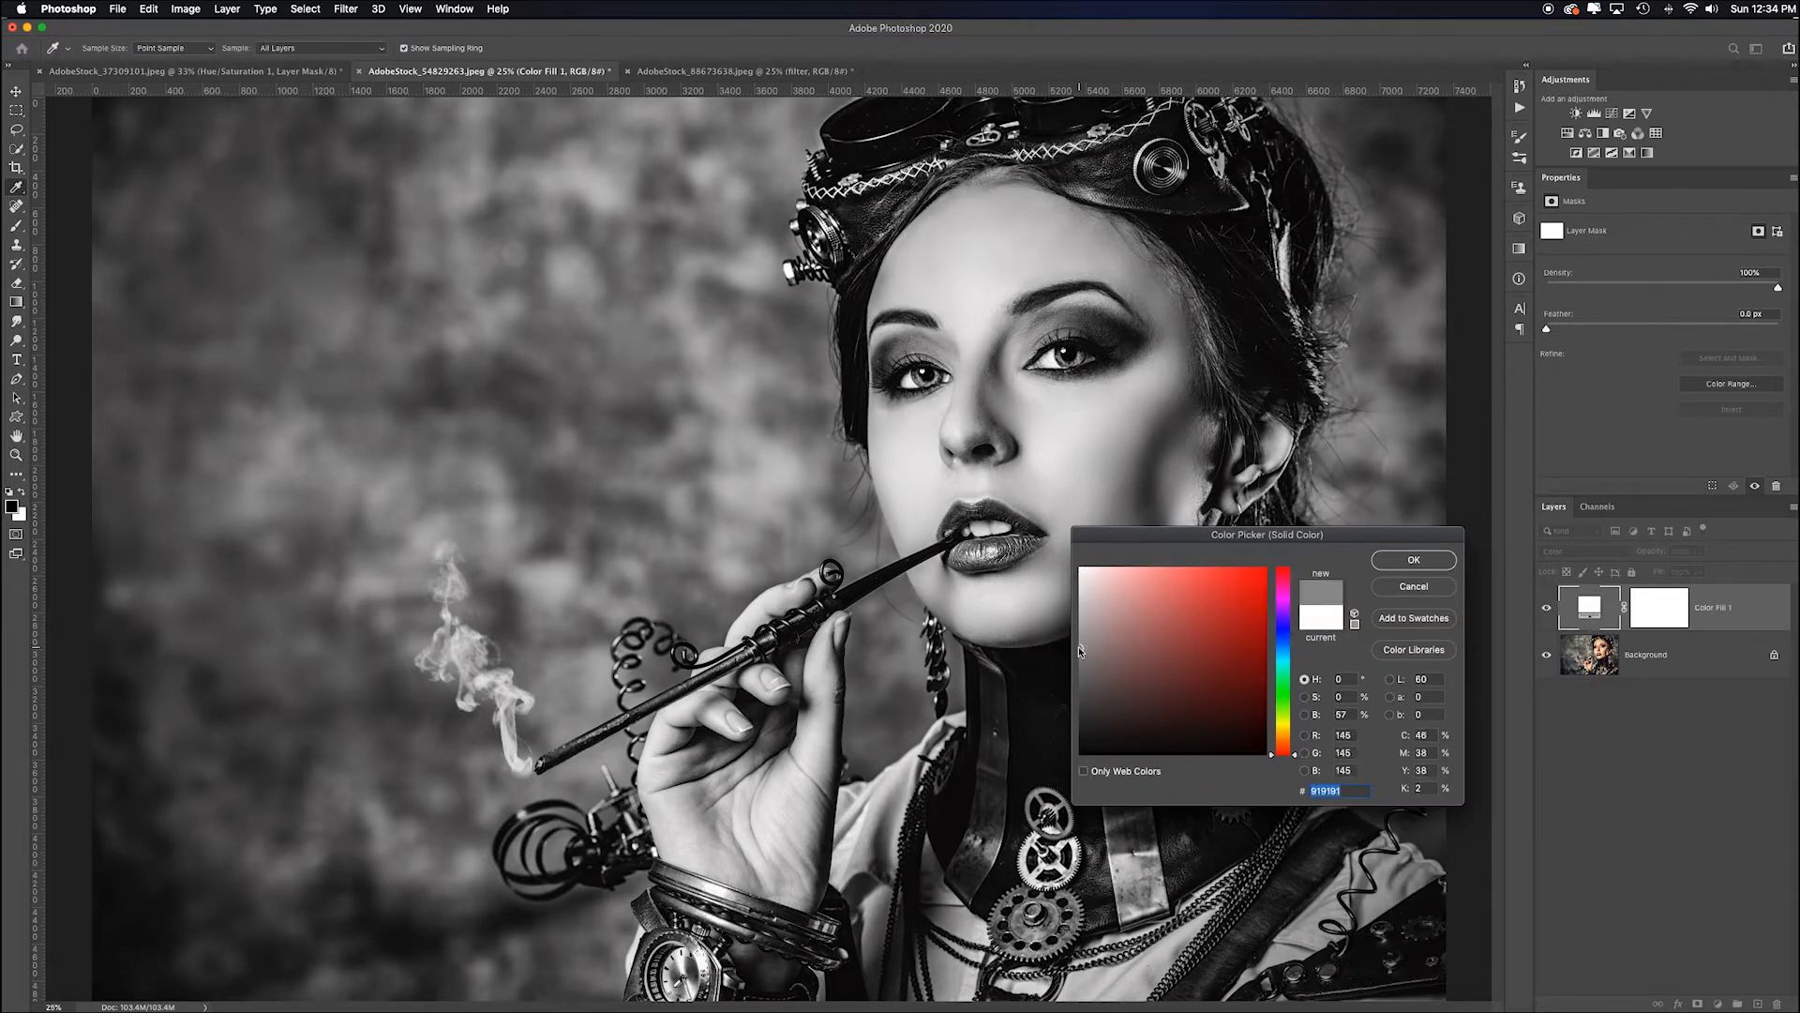
{"action": "left_click", "coordinate": [1432, 563]}
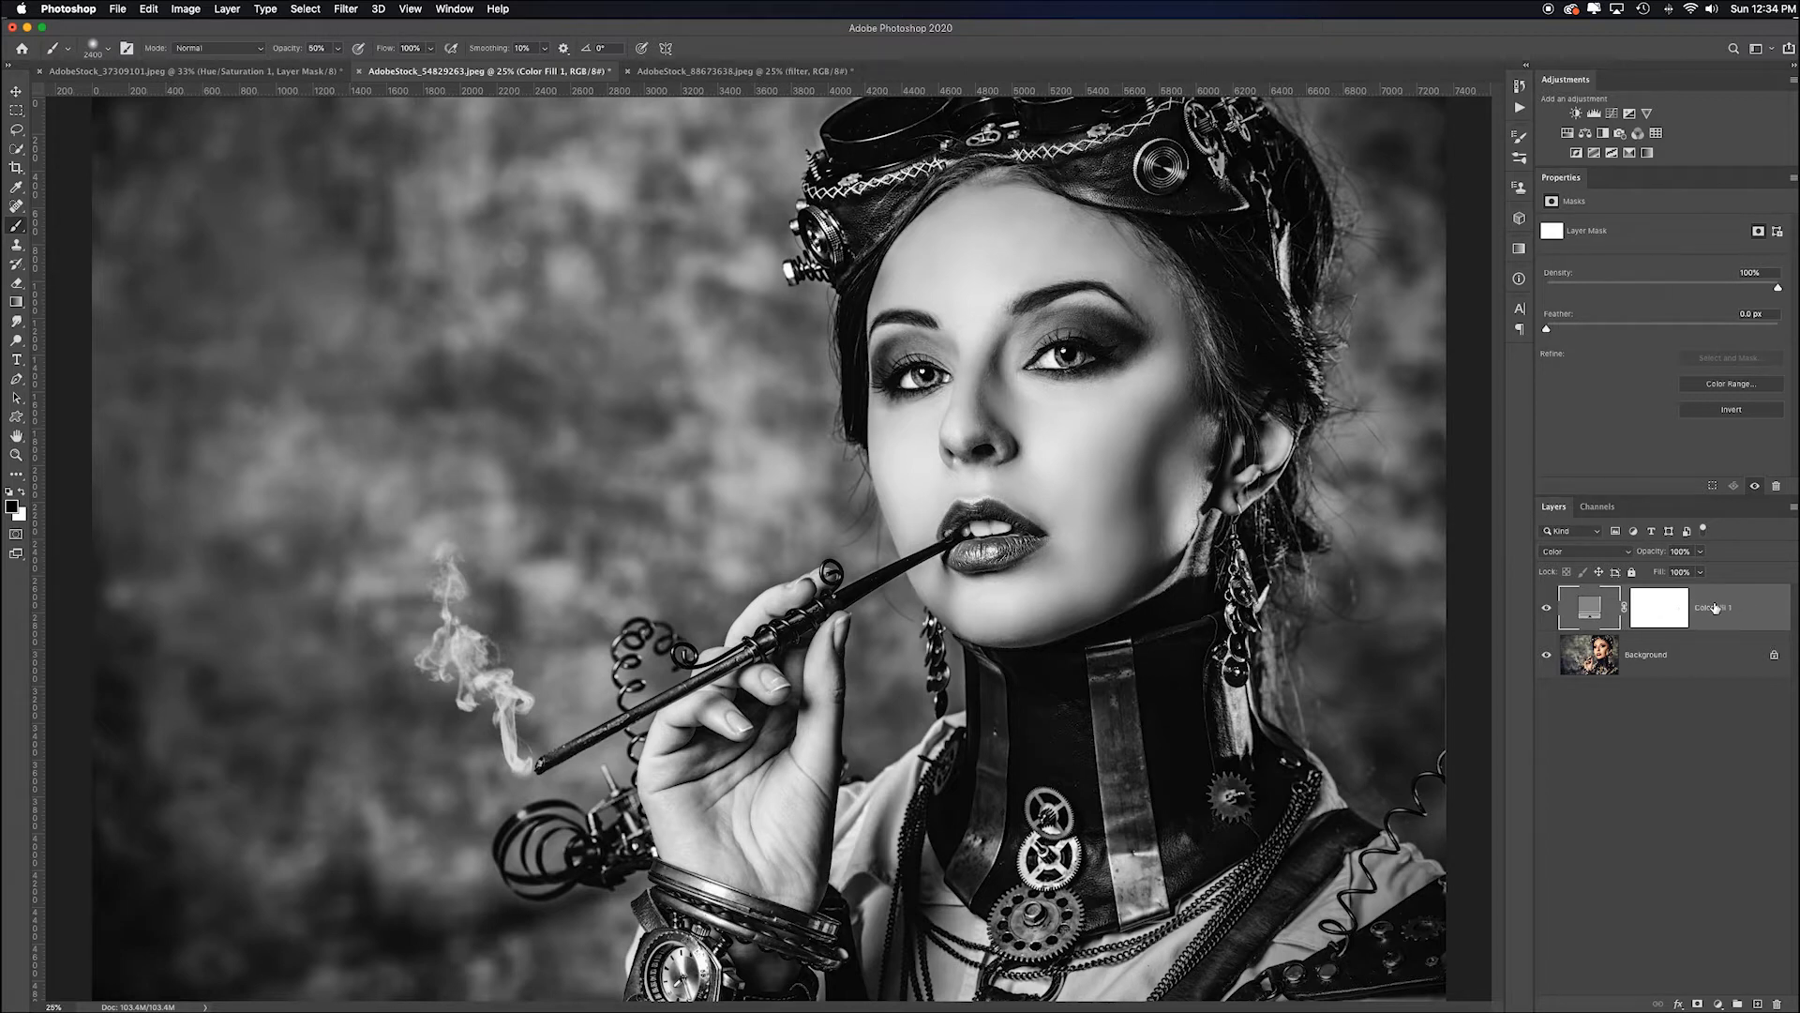
{"action": "key", "text": "BackSpace"}
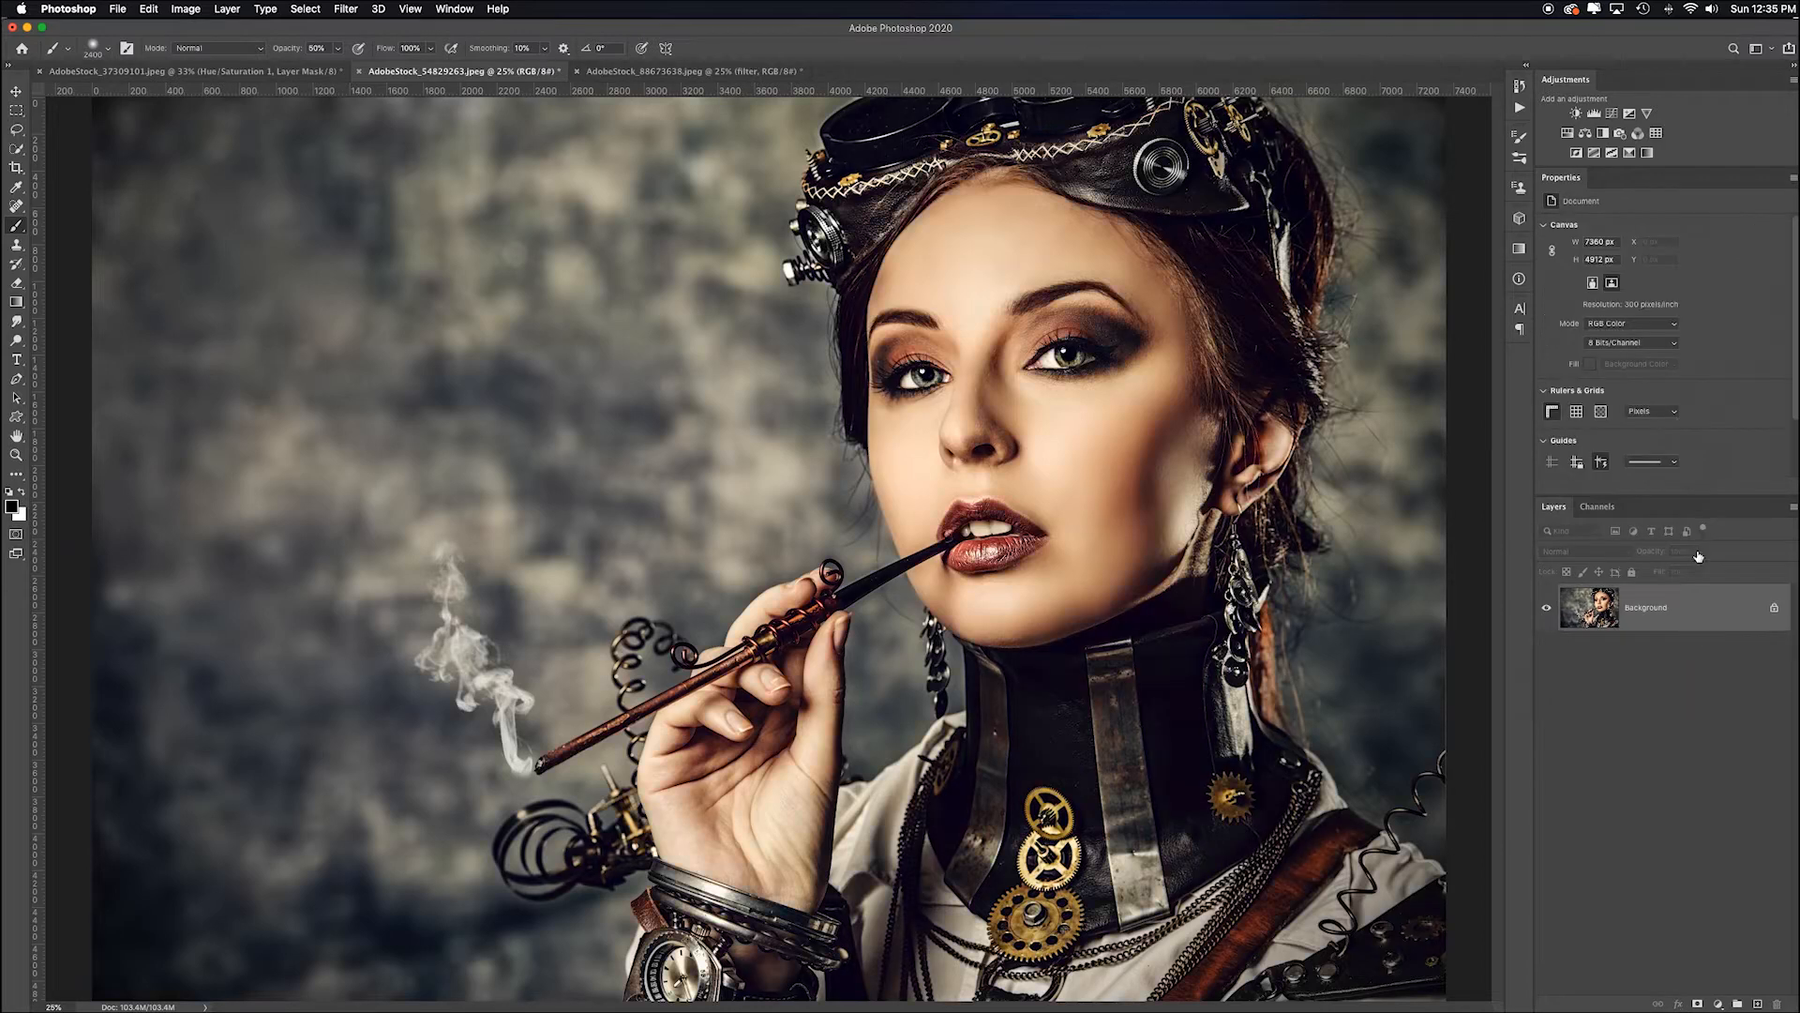
Try a Black & White adjustment layer with Reds at 58, and delete it.
{"action": "left_click", "coordinate": [1603, 134]}
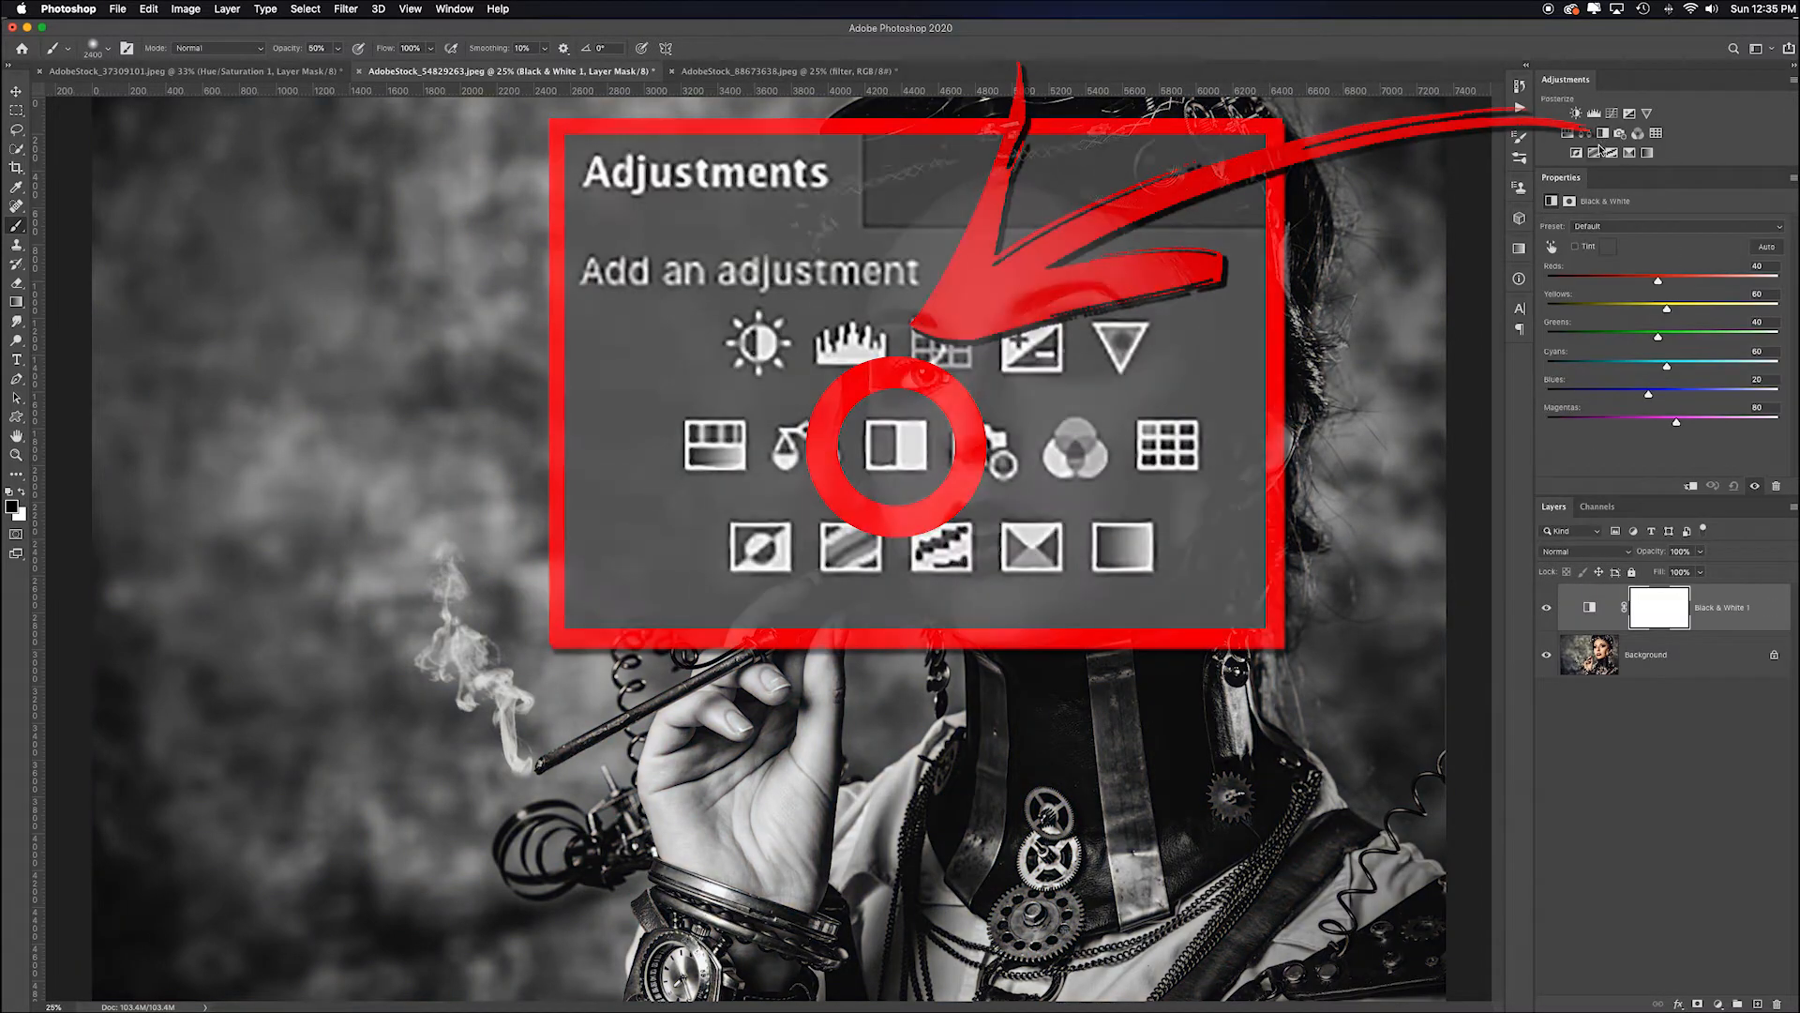
{"action": "mouse_move", "coordinate": [1658, 280]}
{"action": "left_mouse_down"}
{"action": "mouse_move", "coordinate": [1632, 281]}
{"action": "mouse_move", "coordinate": [1683, 282]}
{"action": "mouse_move", "coordinate": [1667, 281]}
{"action": "left_mouse_up"}
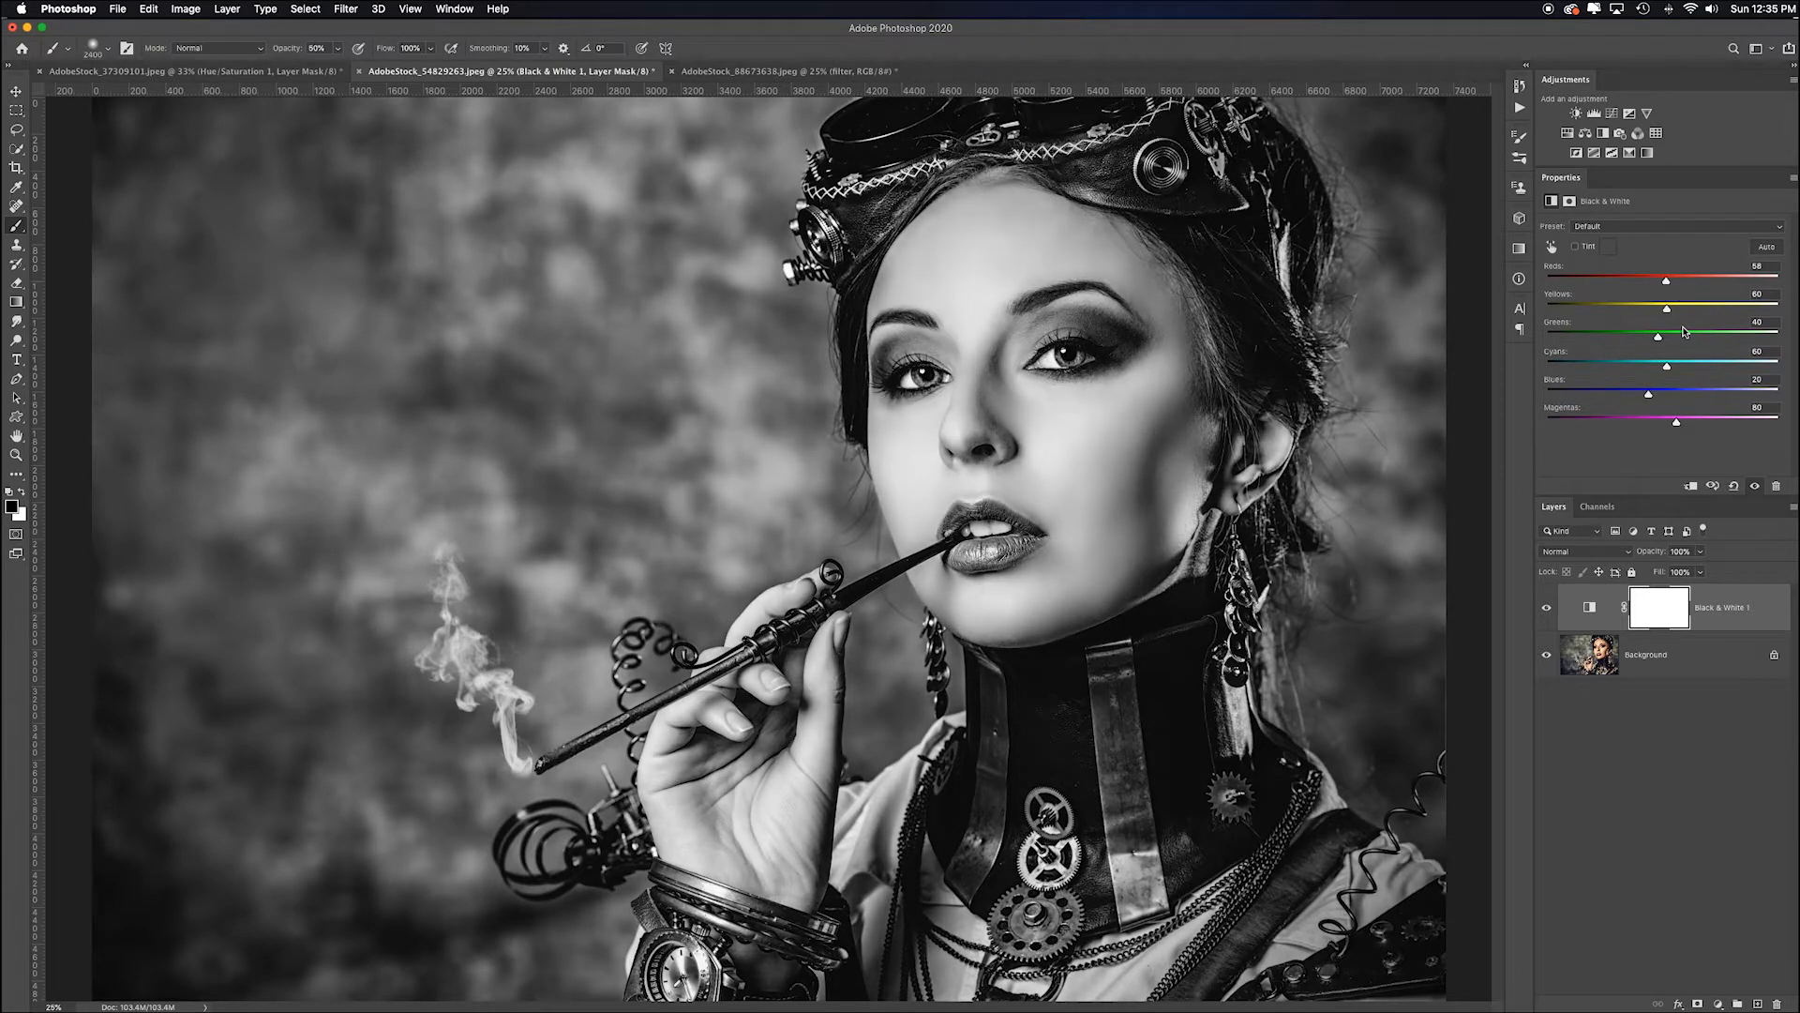
{"action": "key", "text": "Delete"}
Add a Gradient Map adjustment layer and insert a dark grey 333232 color stop in its gradient, positioned at 29%.
{"action": "left_click", "coordinate": [1647, 153]}
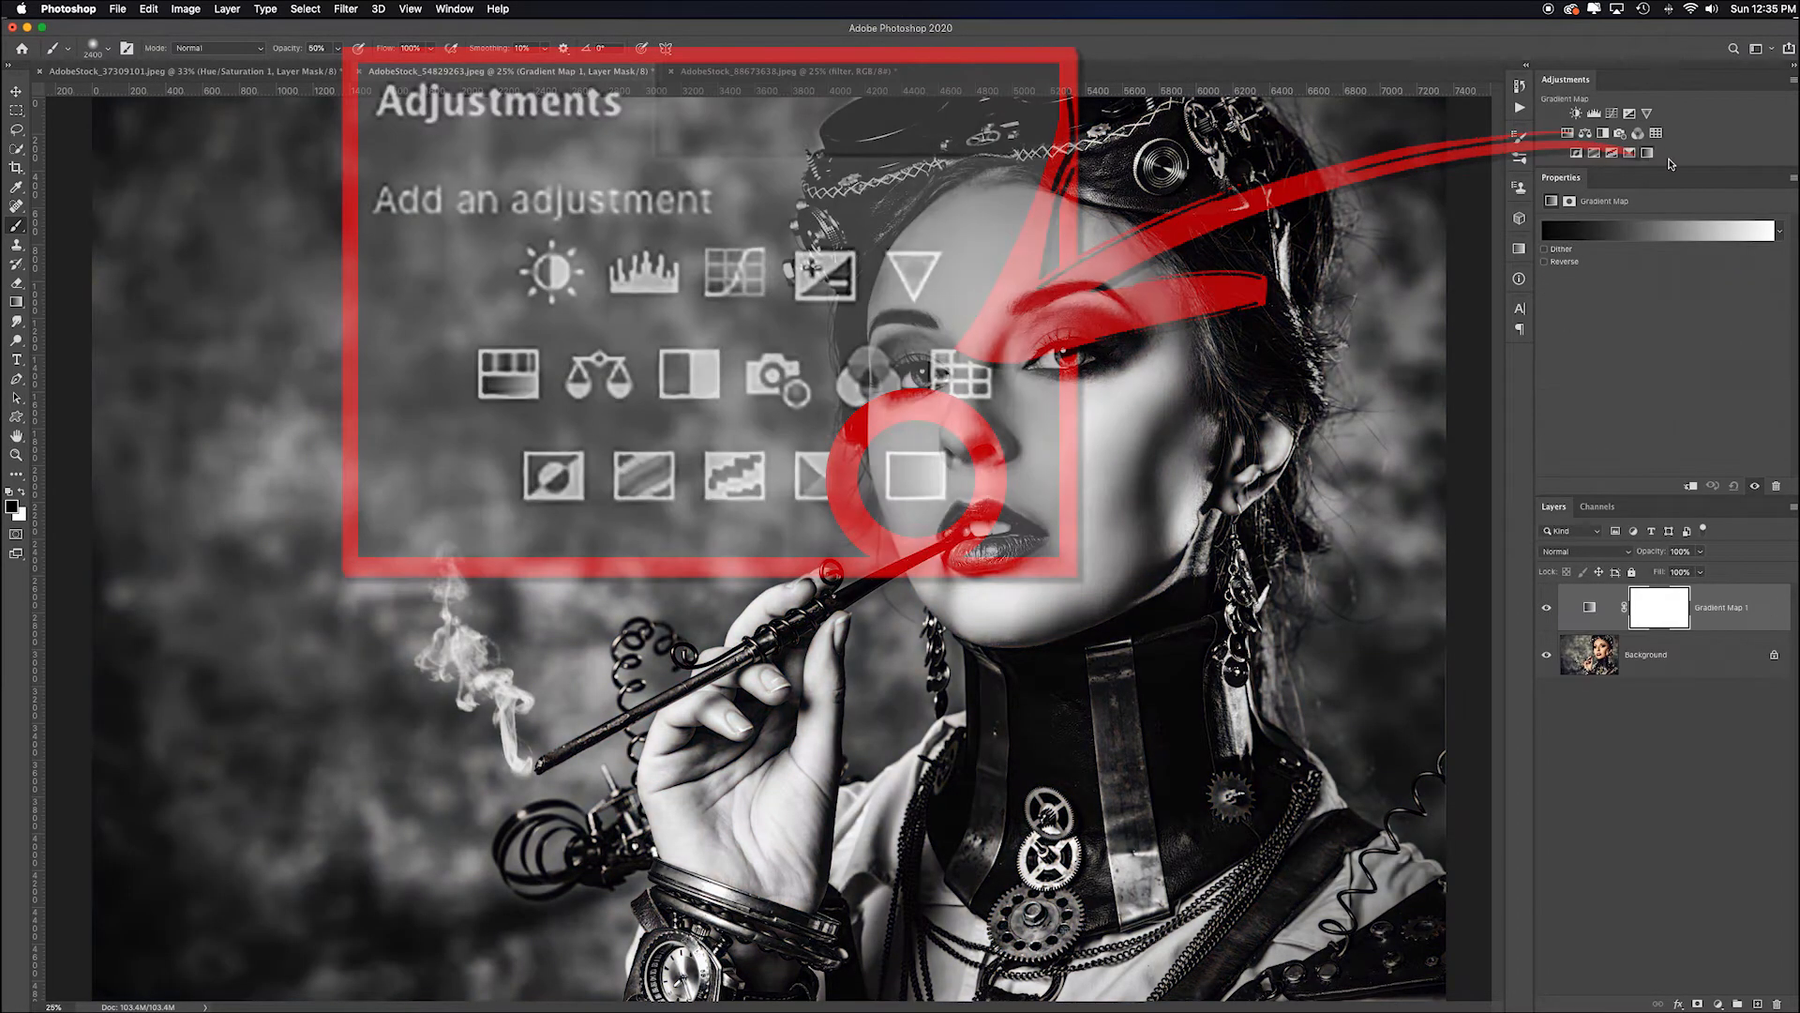
{"action": "left_click", "coordinate": [1613, 237]}
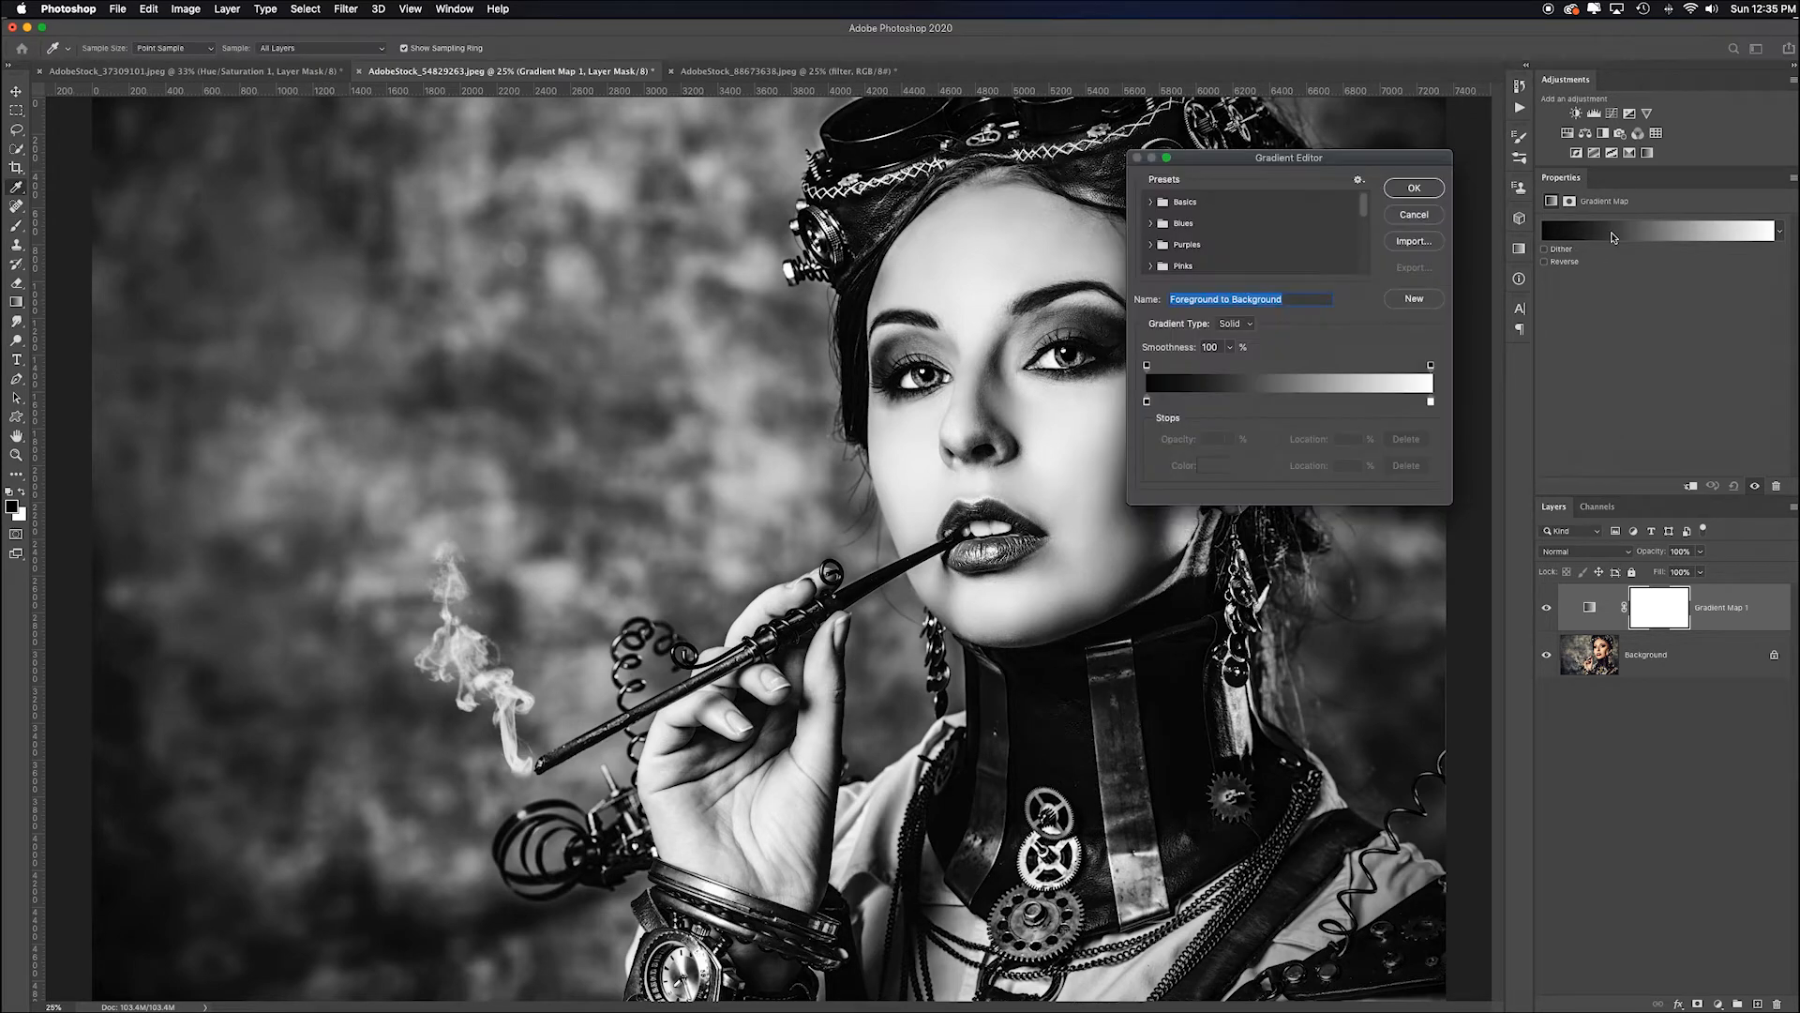
{"action": "left_click", "coordinate": [1197, 403]}
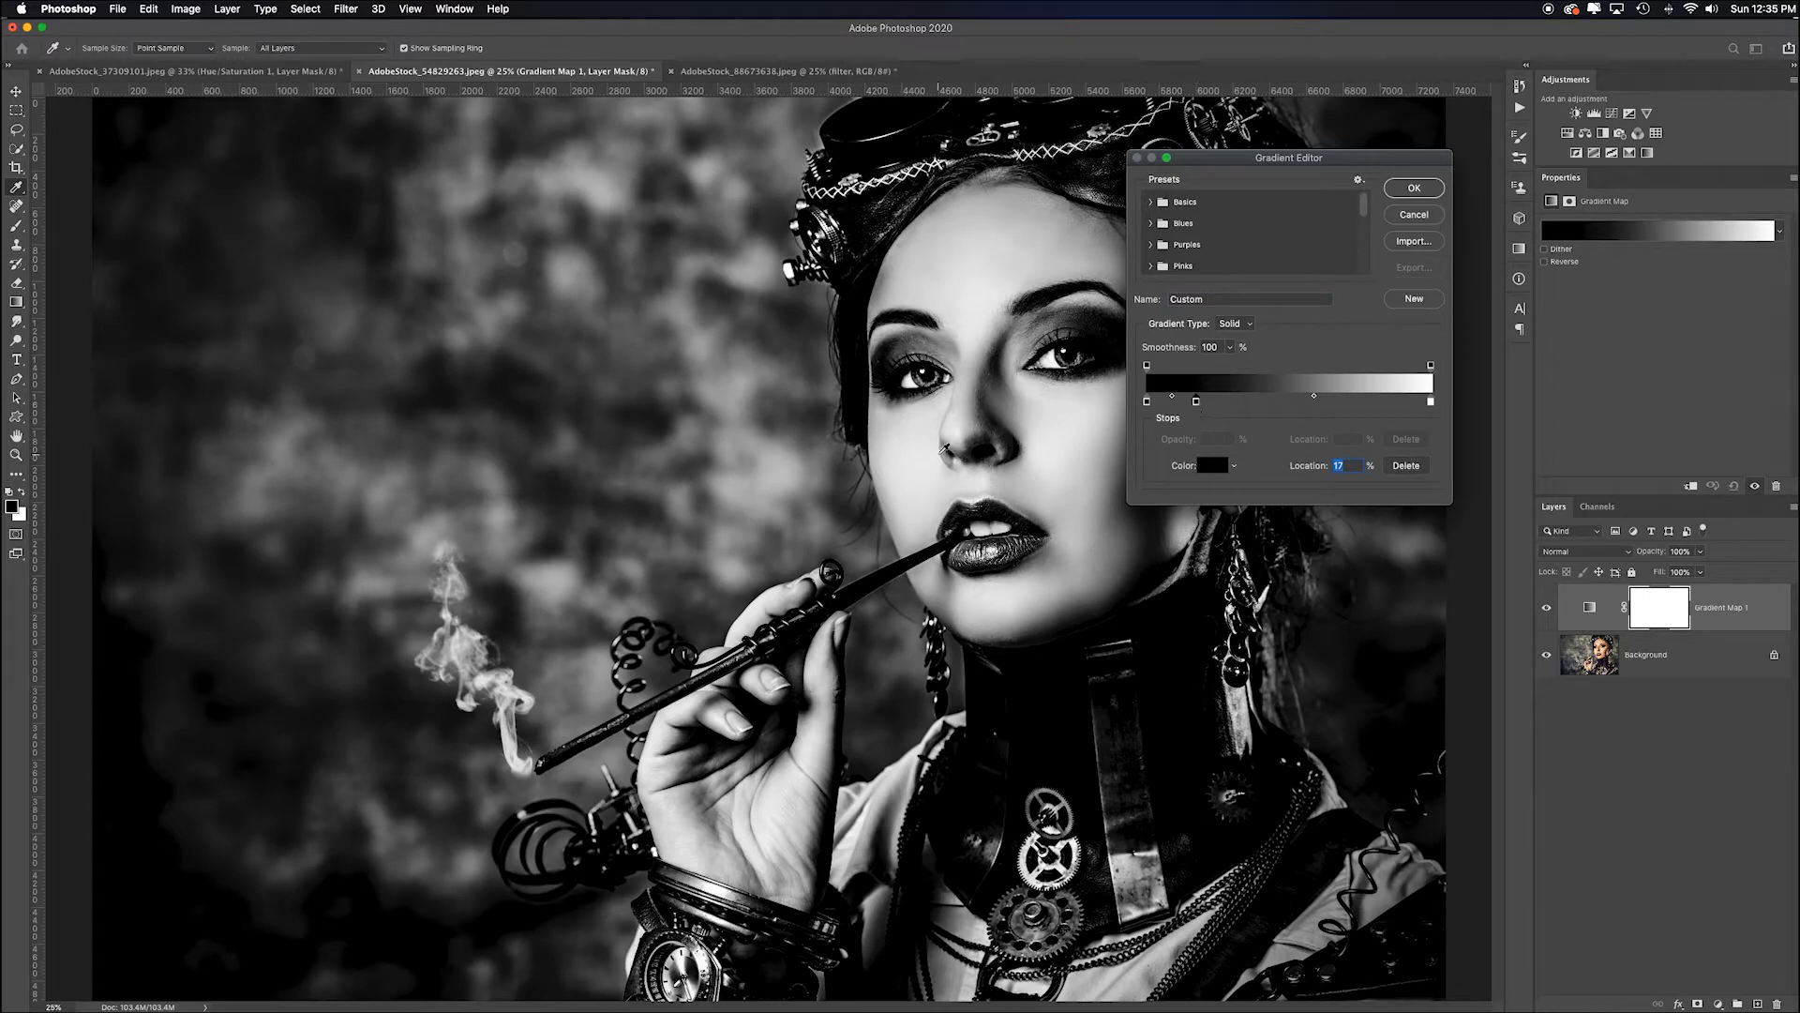
{"action": "left_click", "coordinate": [1211, 466]}
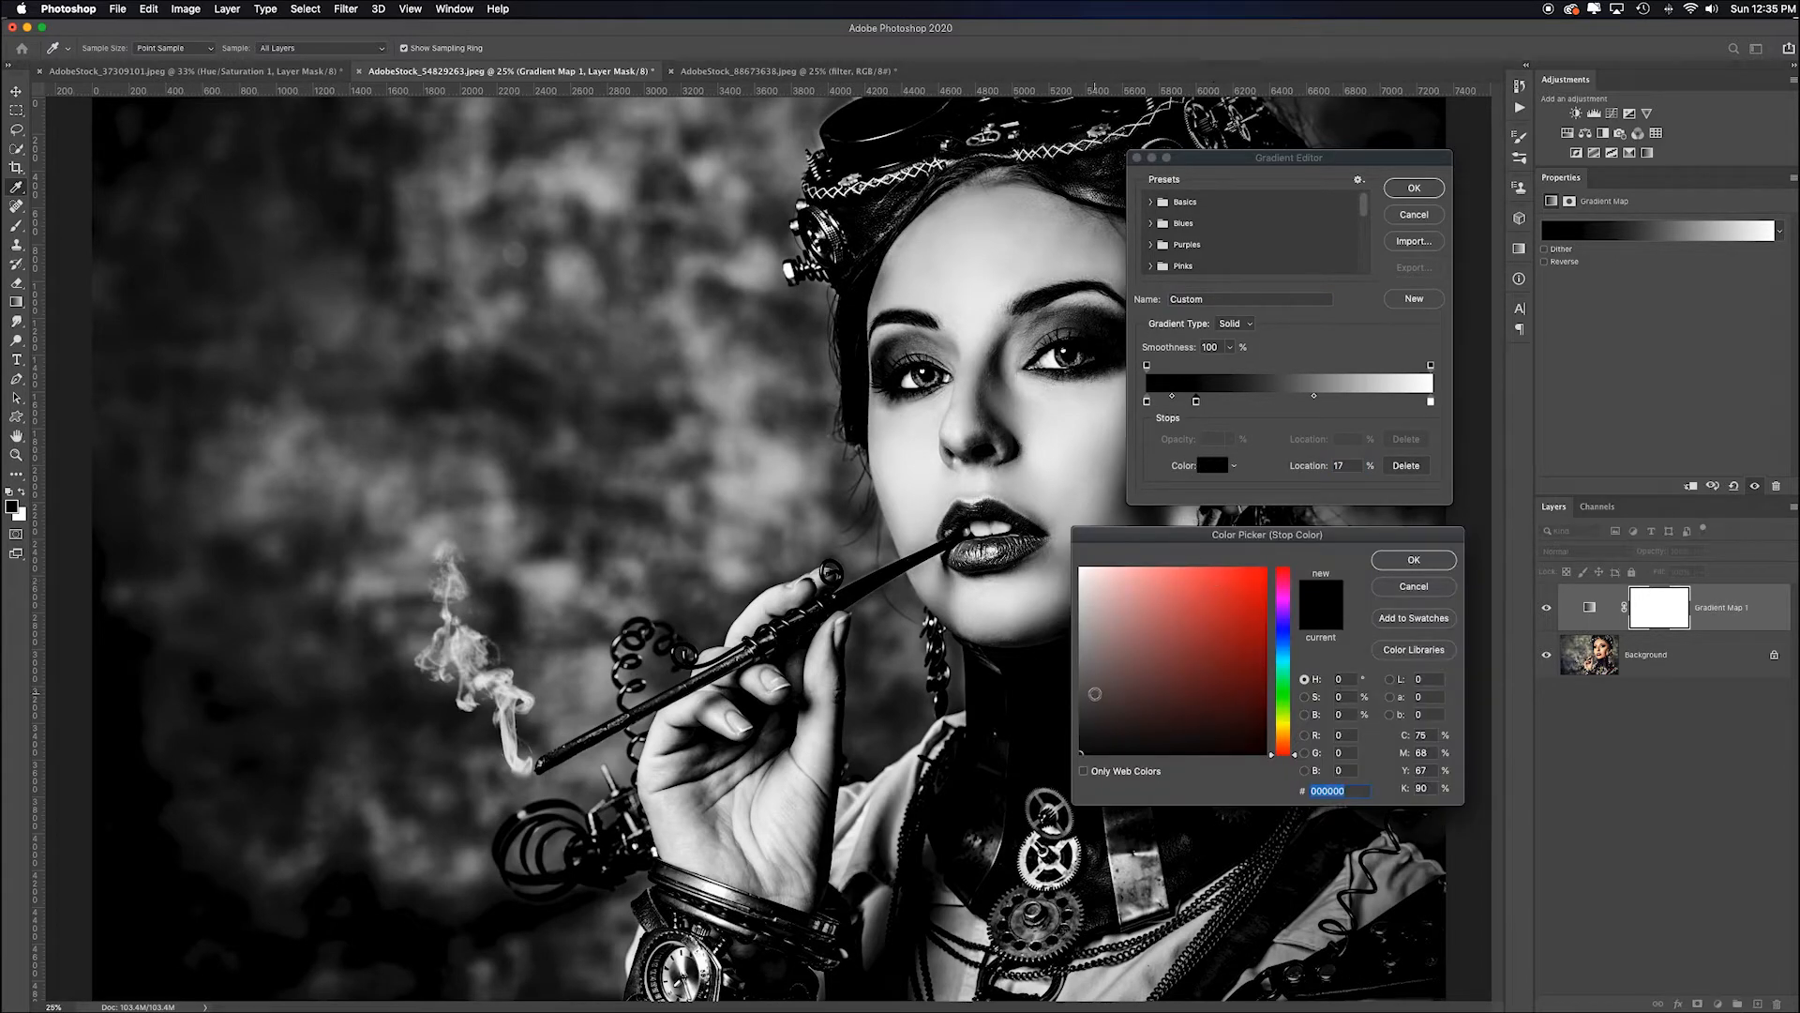
{"action": "left_click", "coordinate": [1082, 716]}
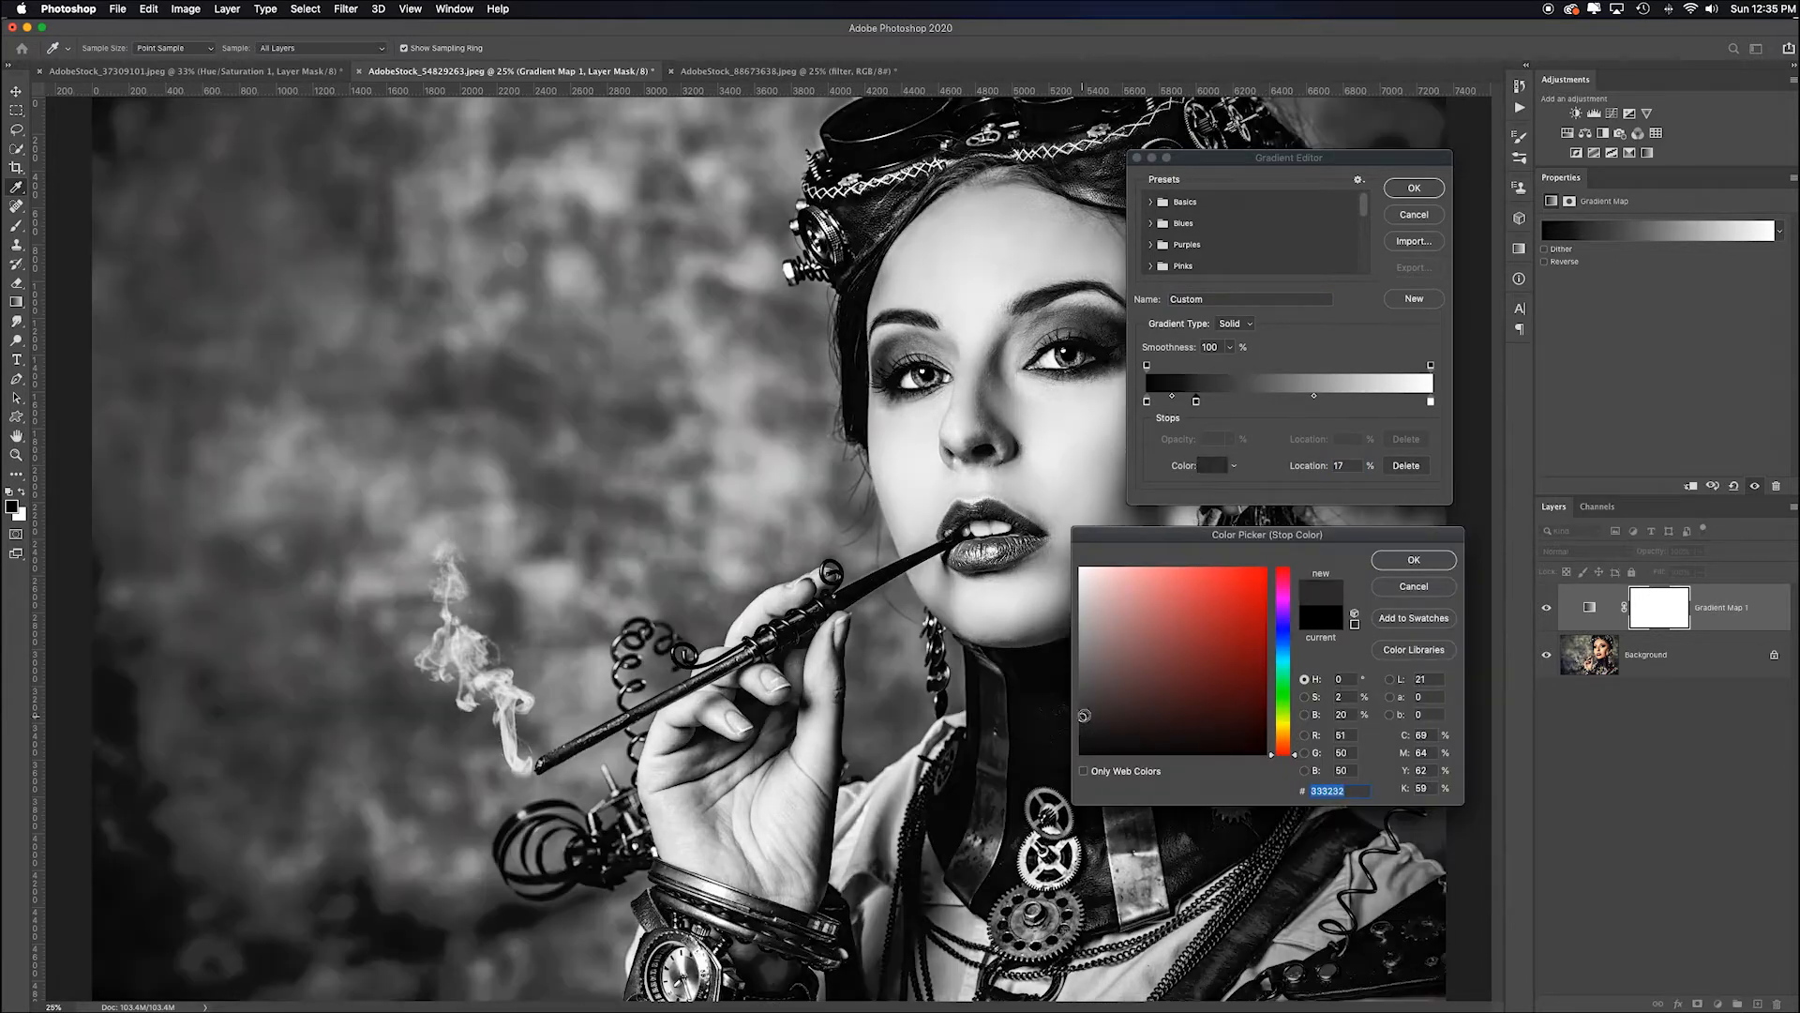
{"action": "left_click", "coordinate": [1414, 559]}
{"action": "left_click_drag", "start_coordinate": [1196, 401], "coordinate": [1229, 401]}
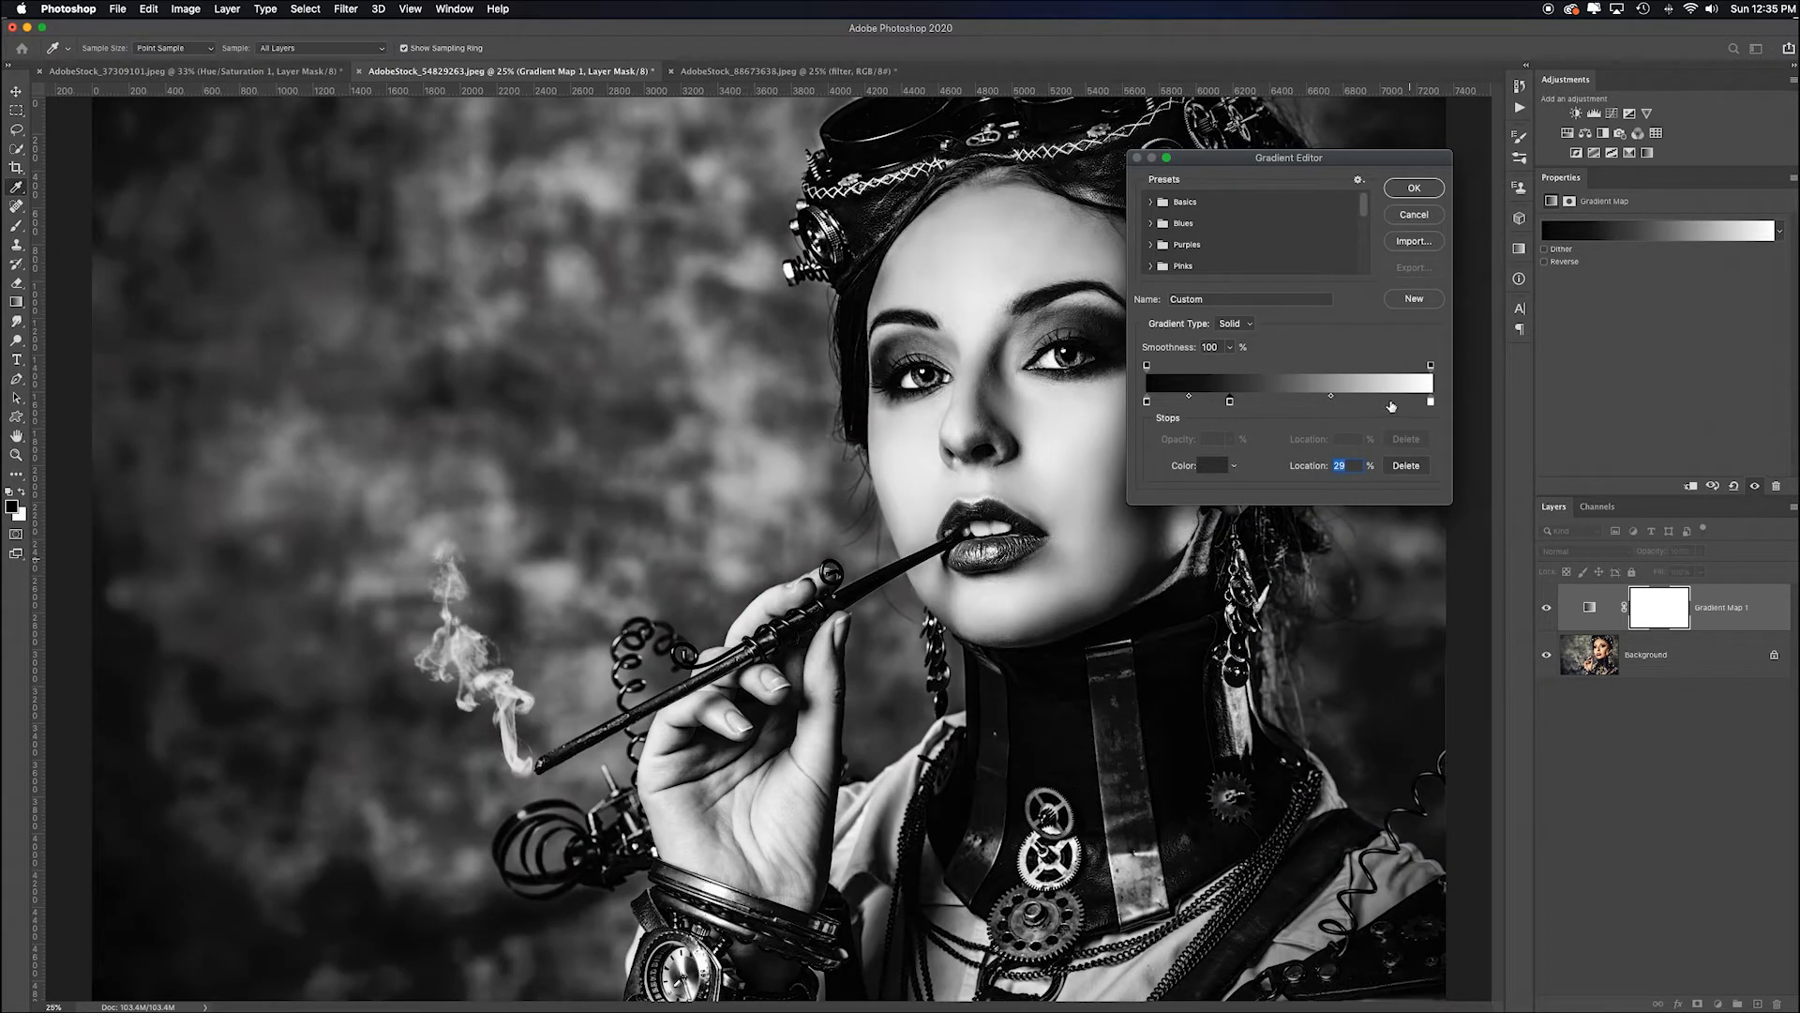
Discard the gradient edits and delete the Gradient Map adjustment layer.
{"action": "left_click", "coordinate": [1424, 217]}
{"action": "key", "text": "b"}
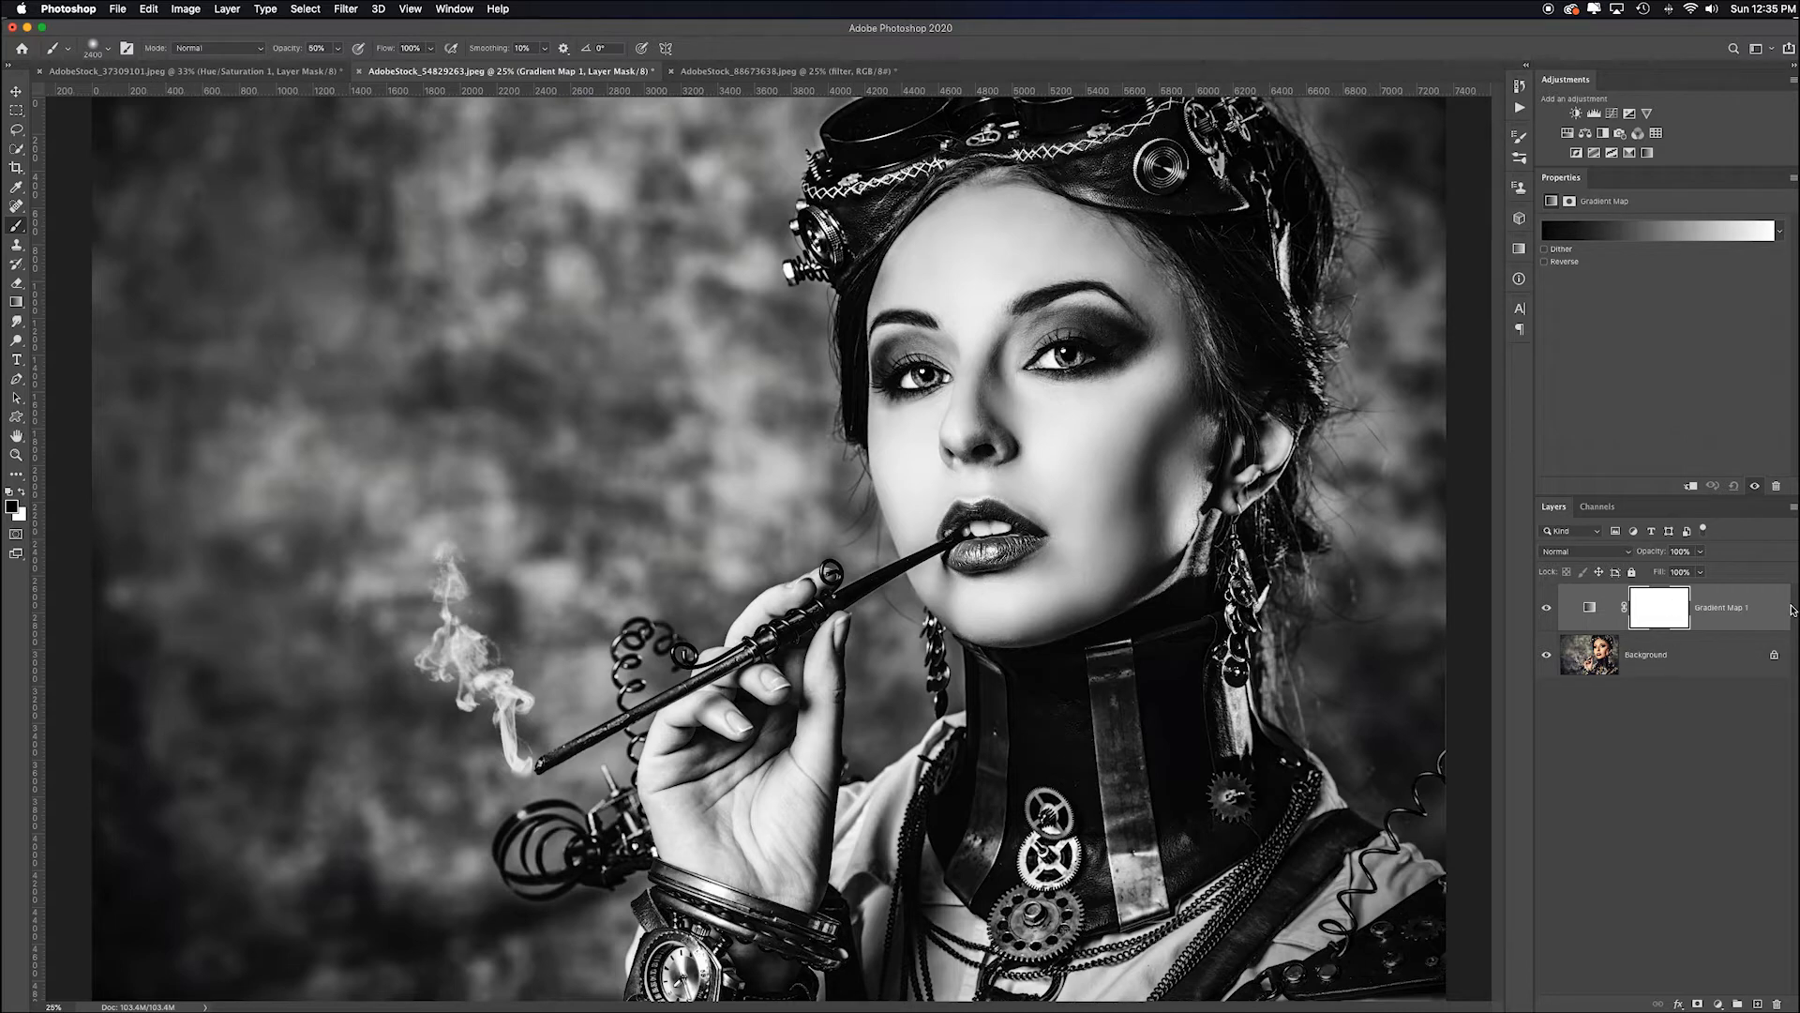
{"action": "key", "text": "Delete"}
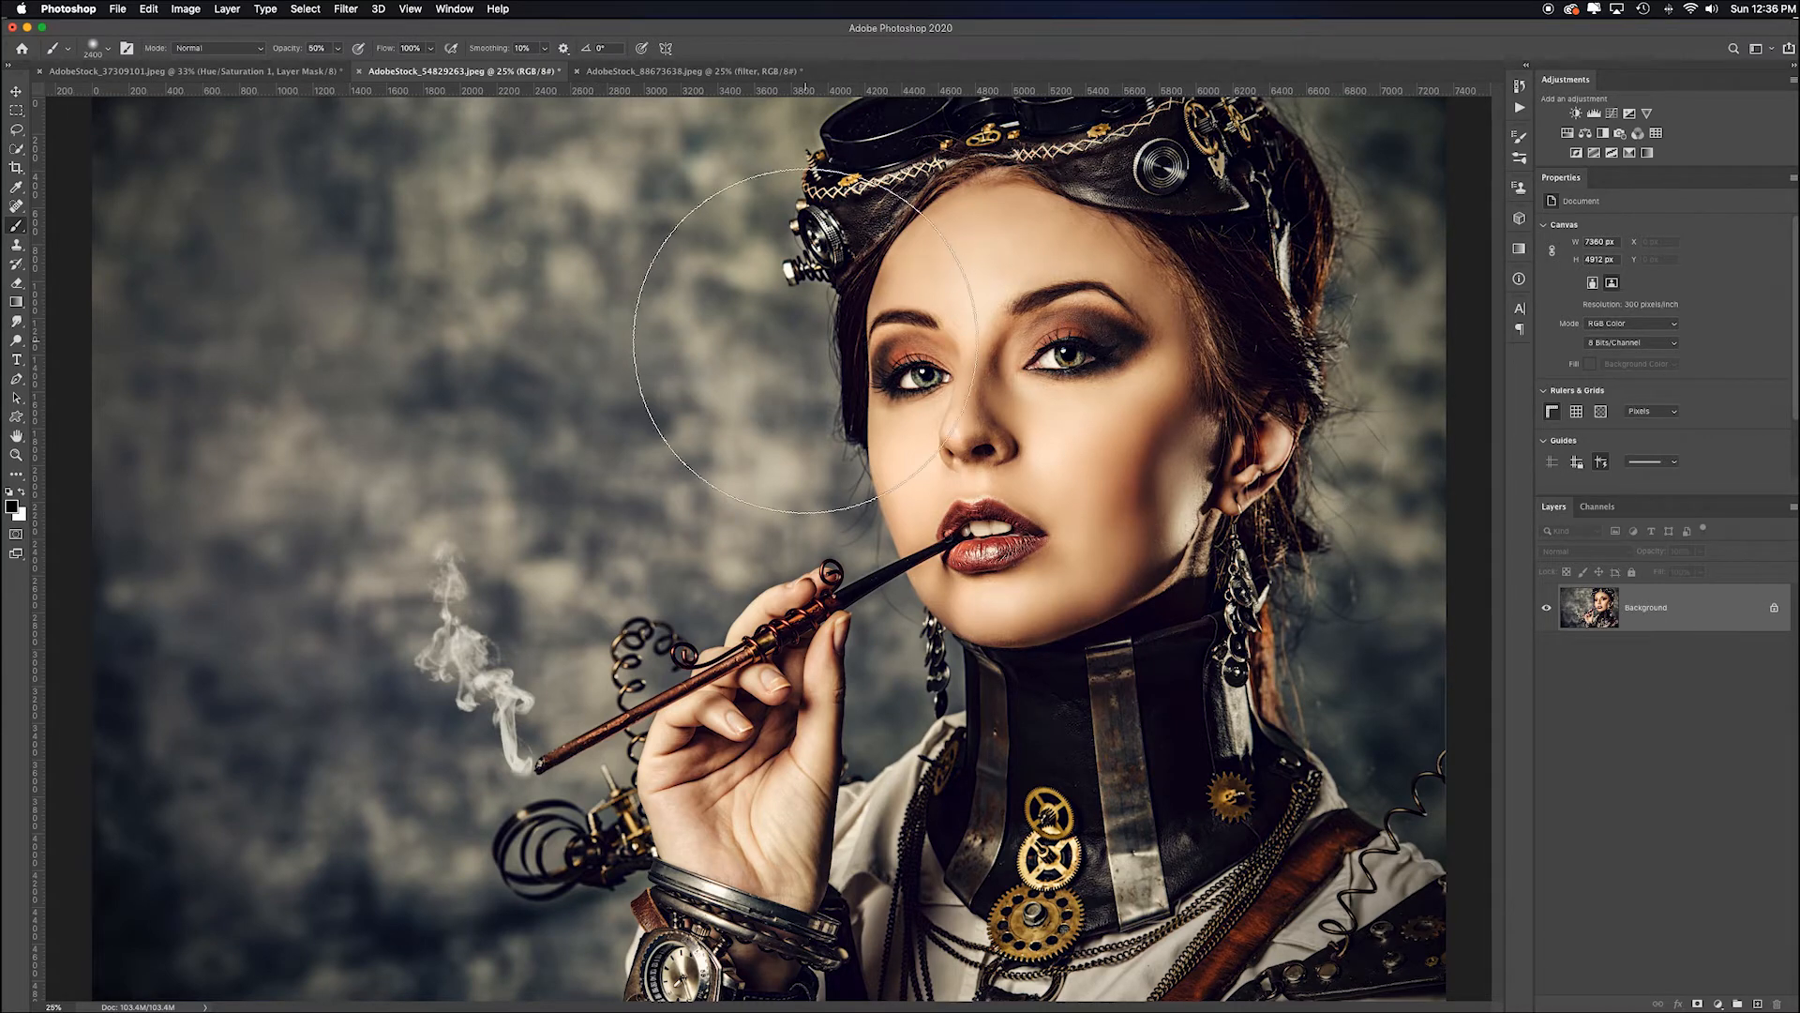
Convert the image's color mode from RGB to Lab Color.
{"action": "left_click", "coordinate": [184, 9]}
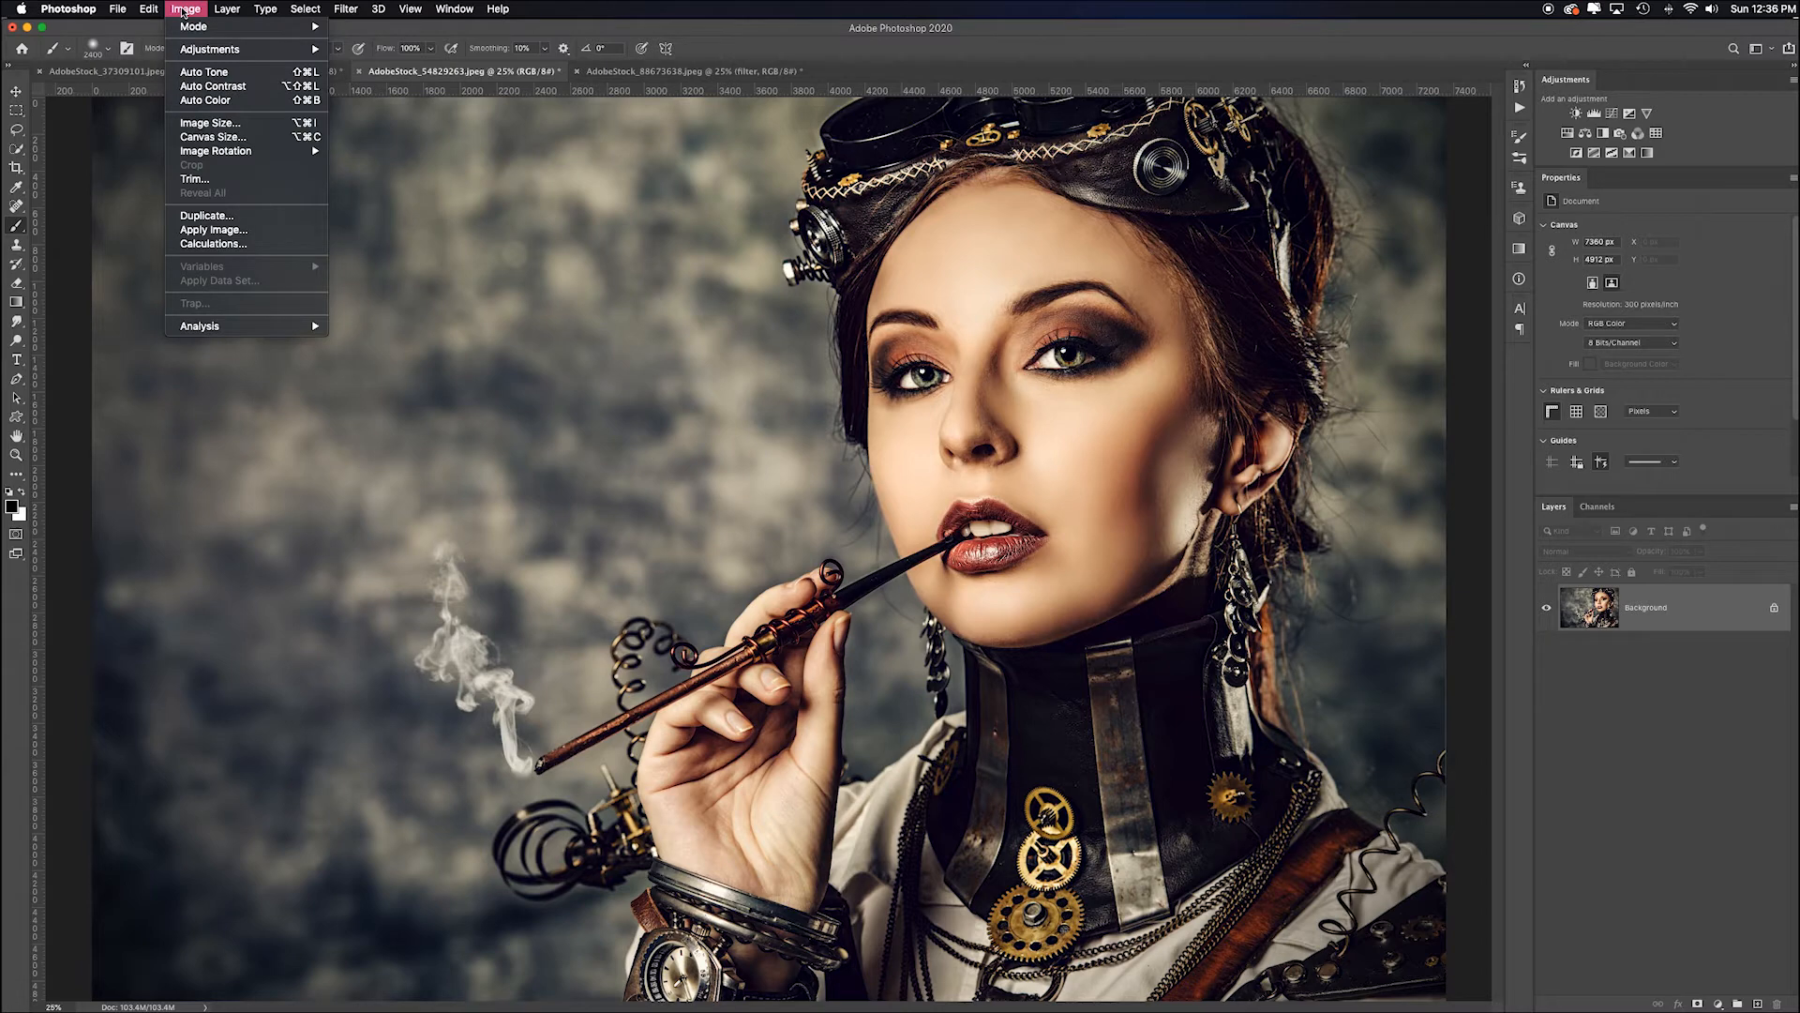
{"action": "mouse_move", "coordinate": [225, 35]}
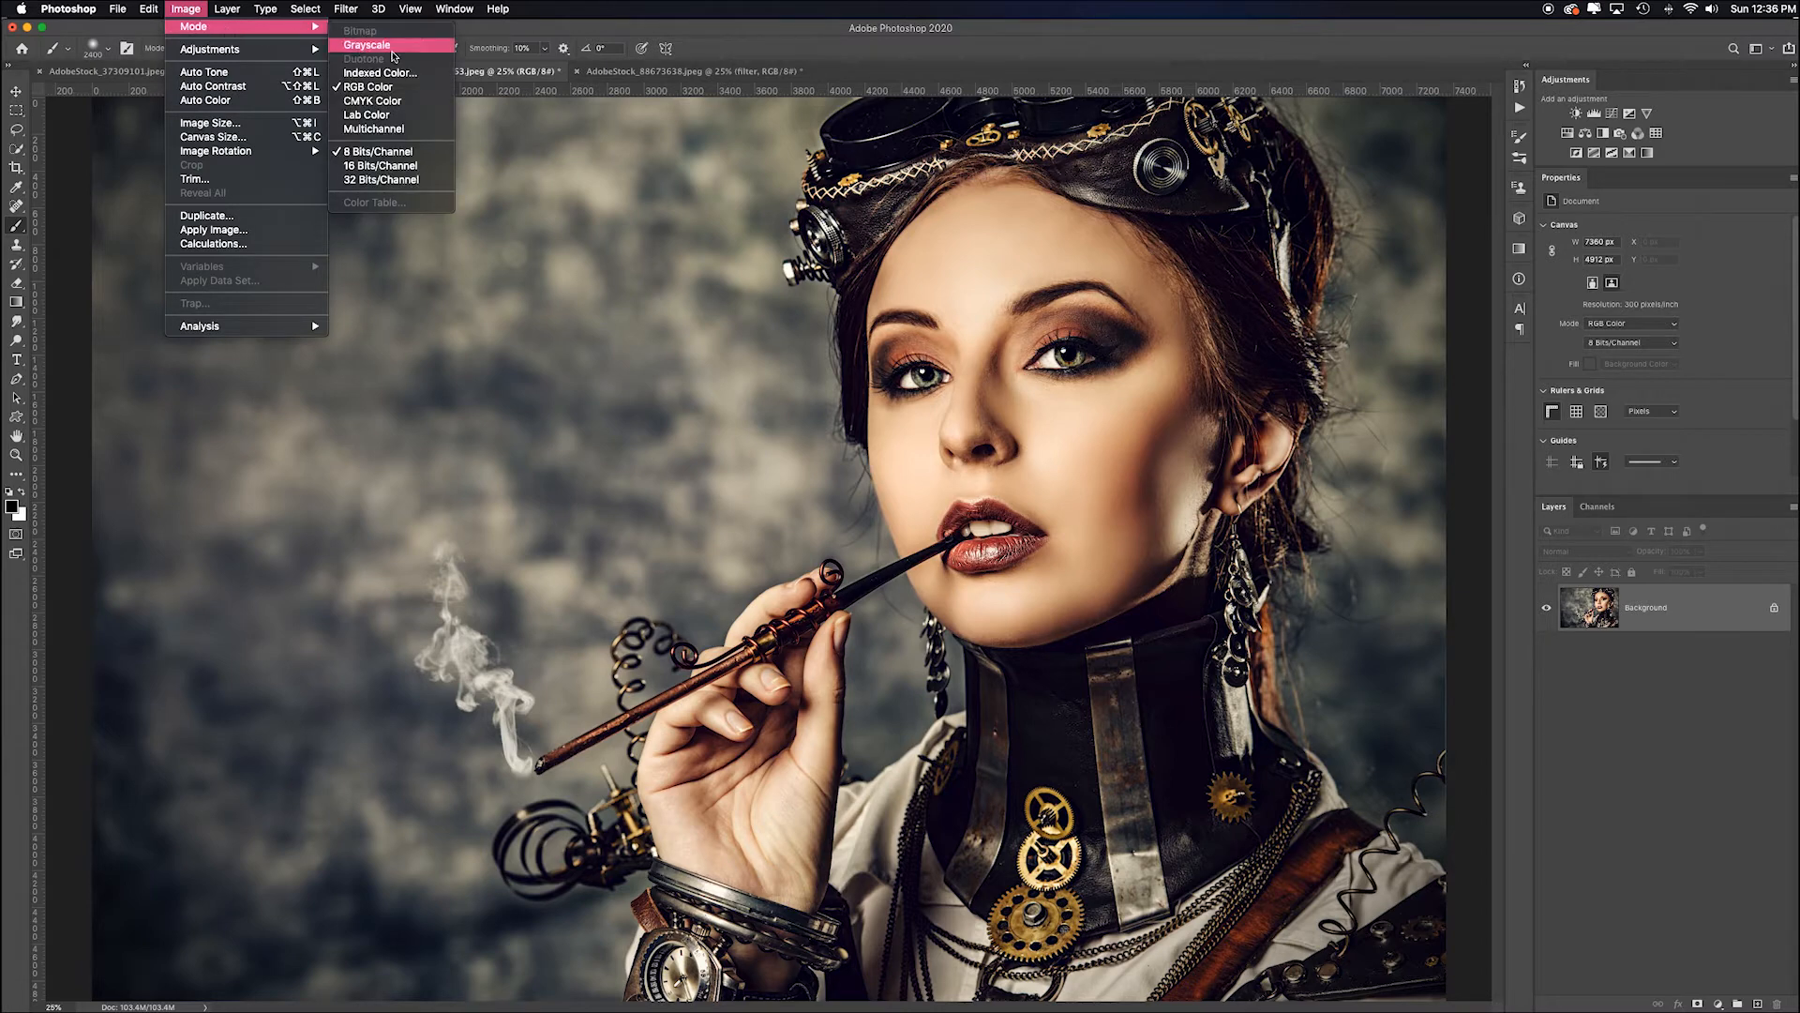
{"action": "left_click", "coordinate": [389, 116]}
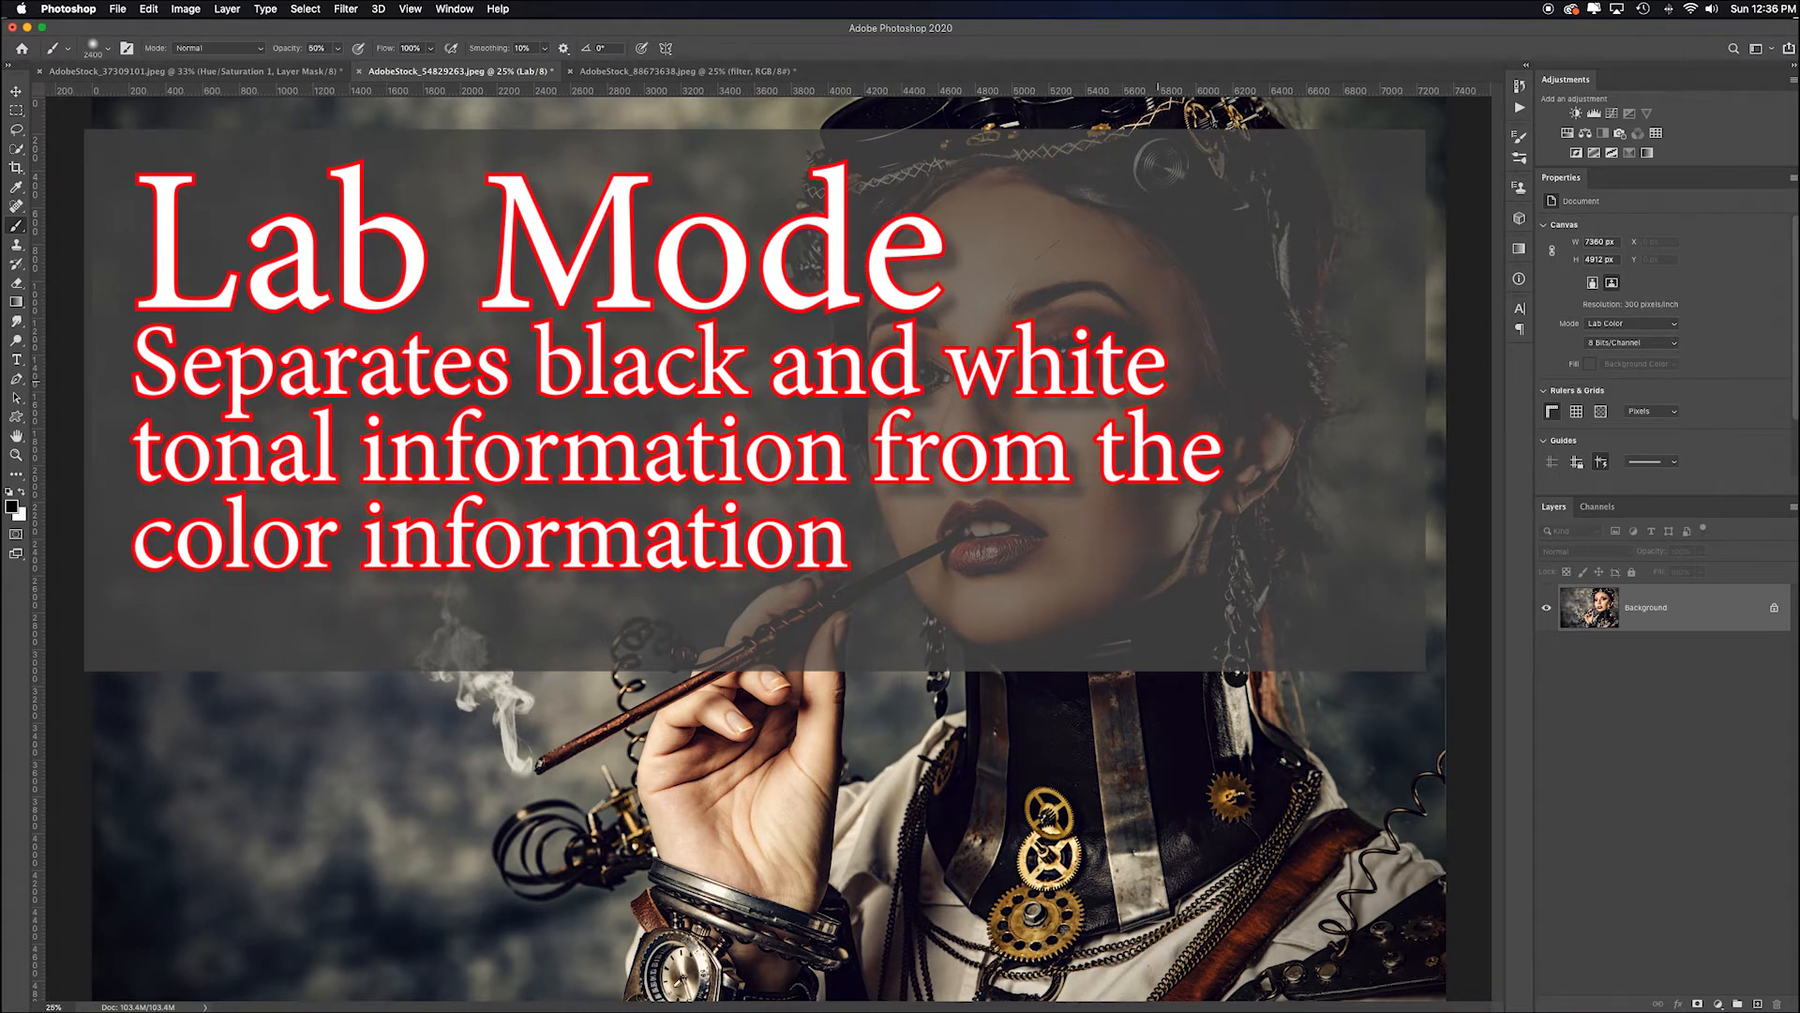
Delete the "a" color channel from the Lab image.
{"action": "left_click", "coordinate": [1596, 506]}
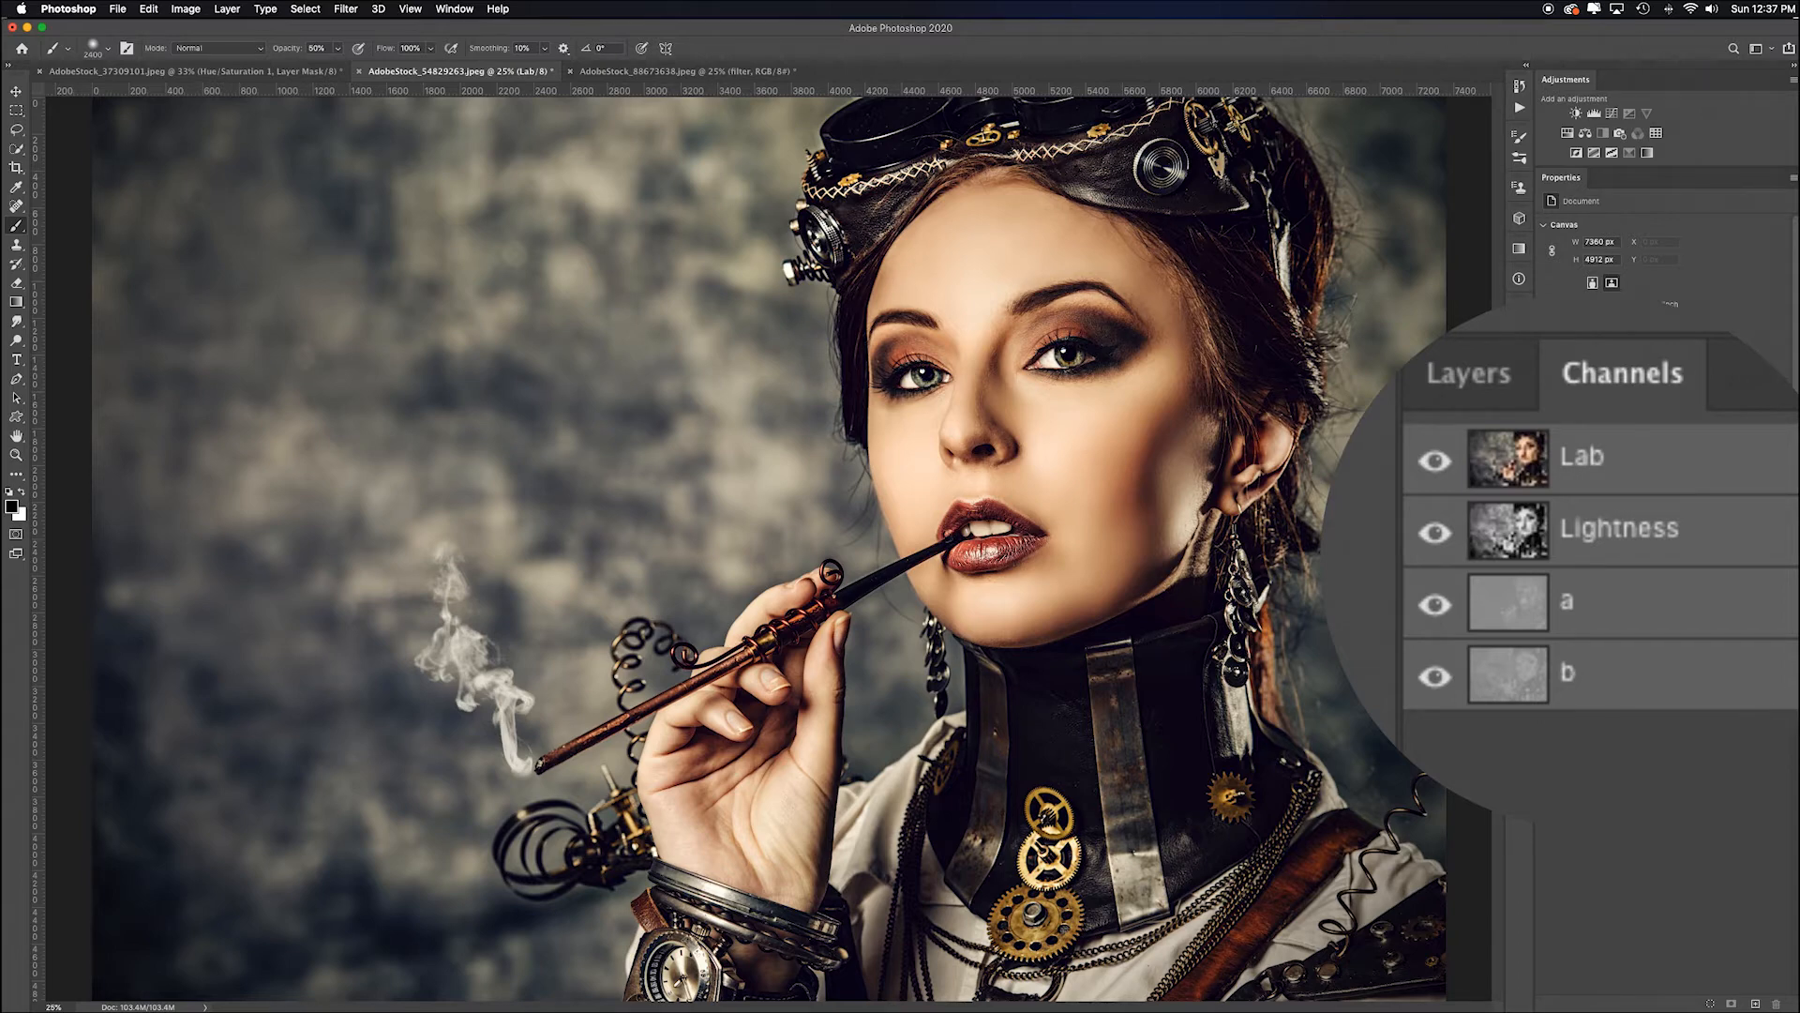
{"action": "left_click", "coordinate": [1641, 574]}
{"action": "left_click", "coordinate": [1776, 1003]}
{"action": "left_click", "coordinate": [1054, 335]}
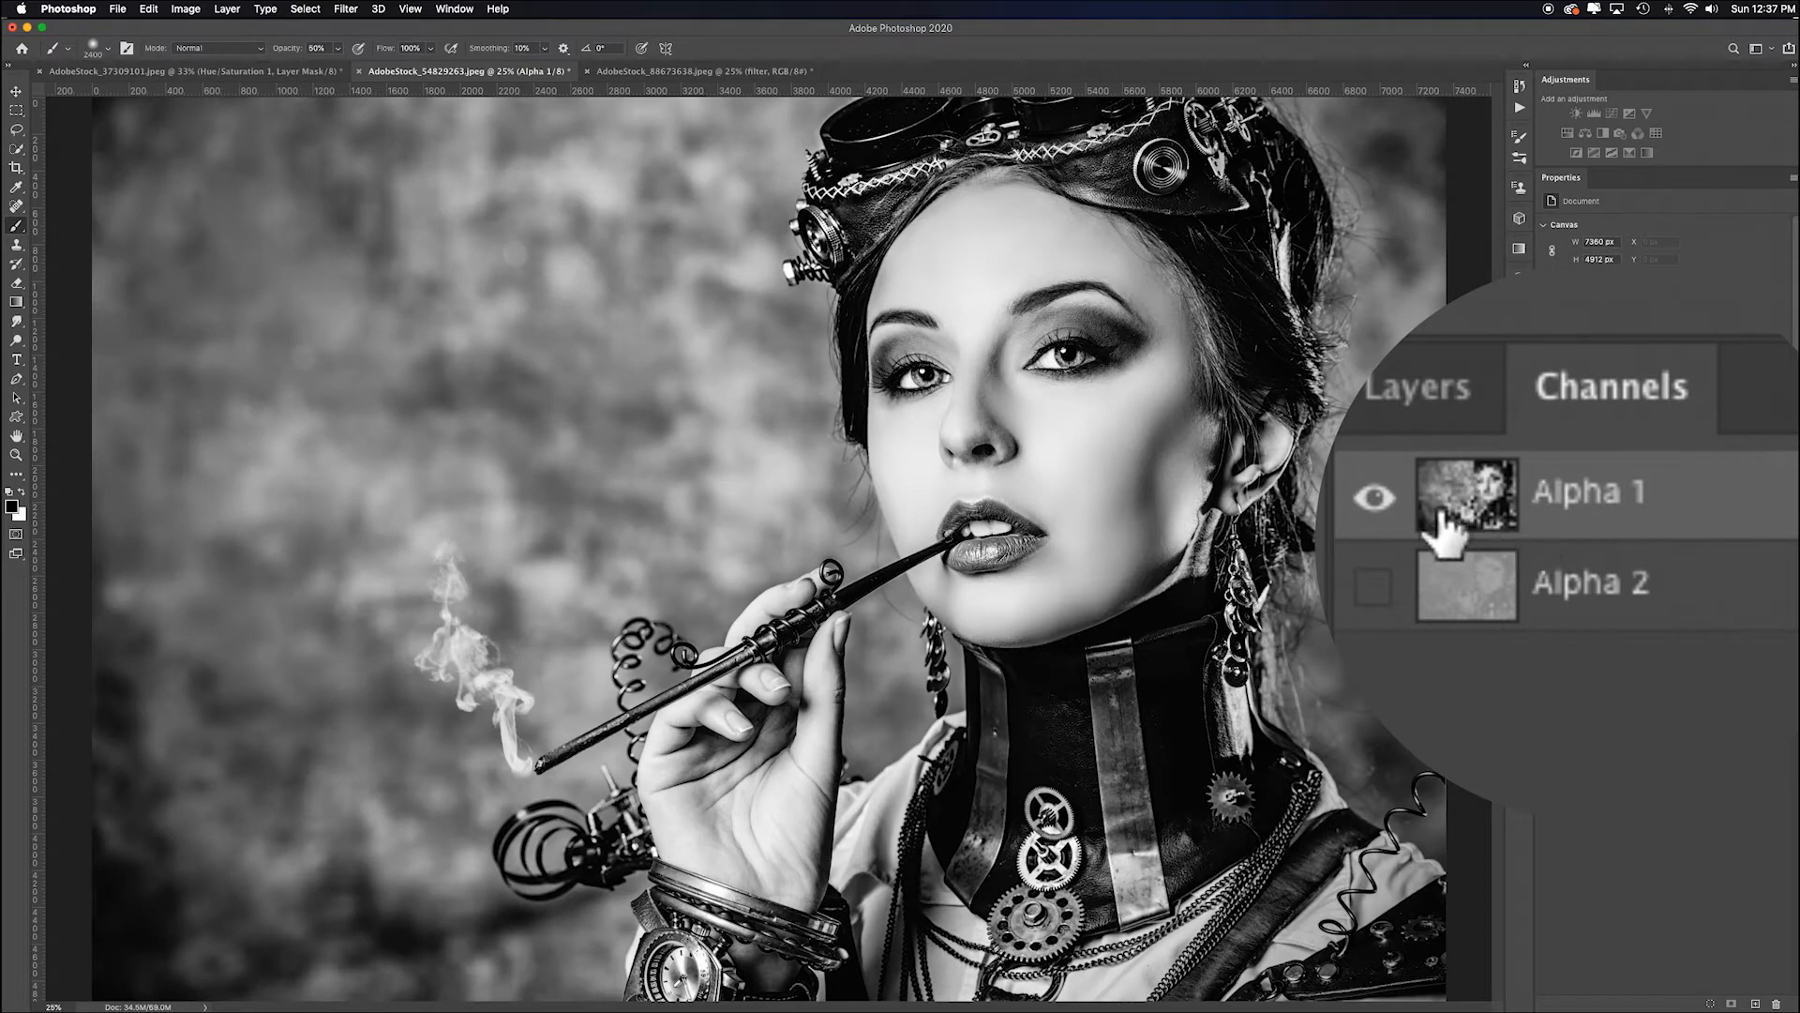
Delete the remaining color channel, Alpha 2, keeping only the Alpha 1 tonal channel.
{"action": "left_click", "coordinate": [1613, 555]}
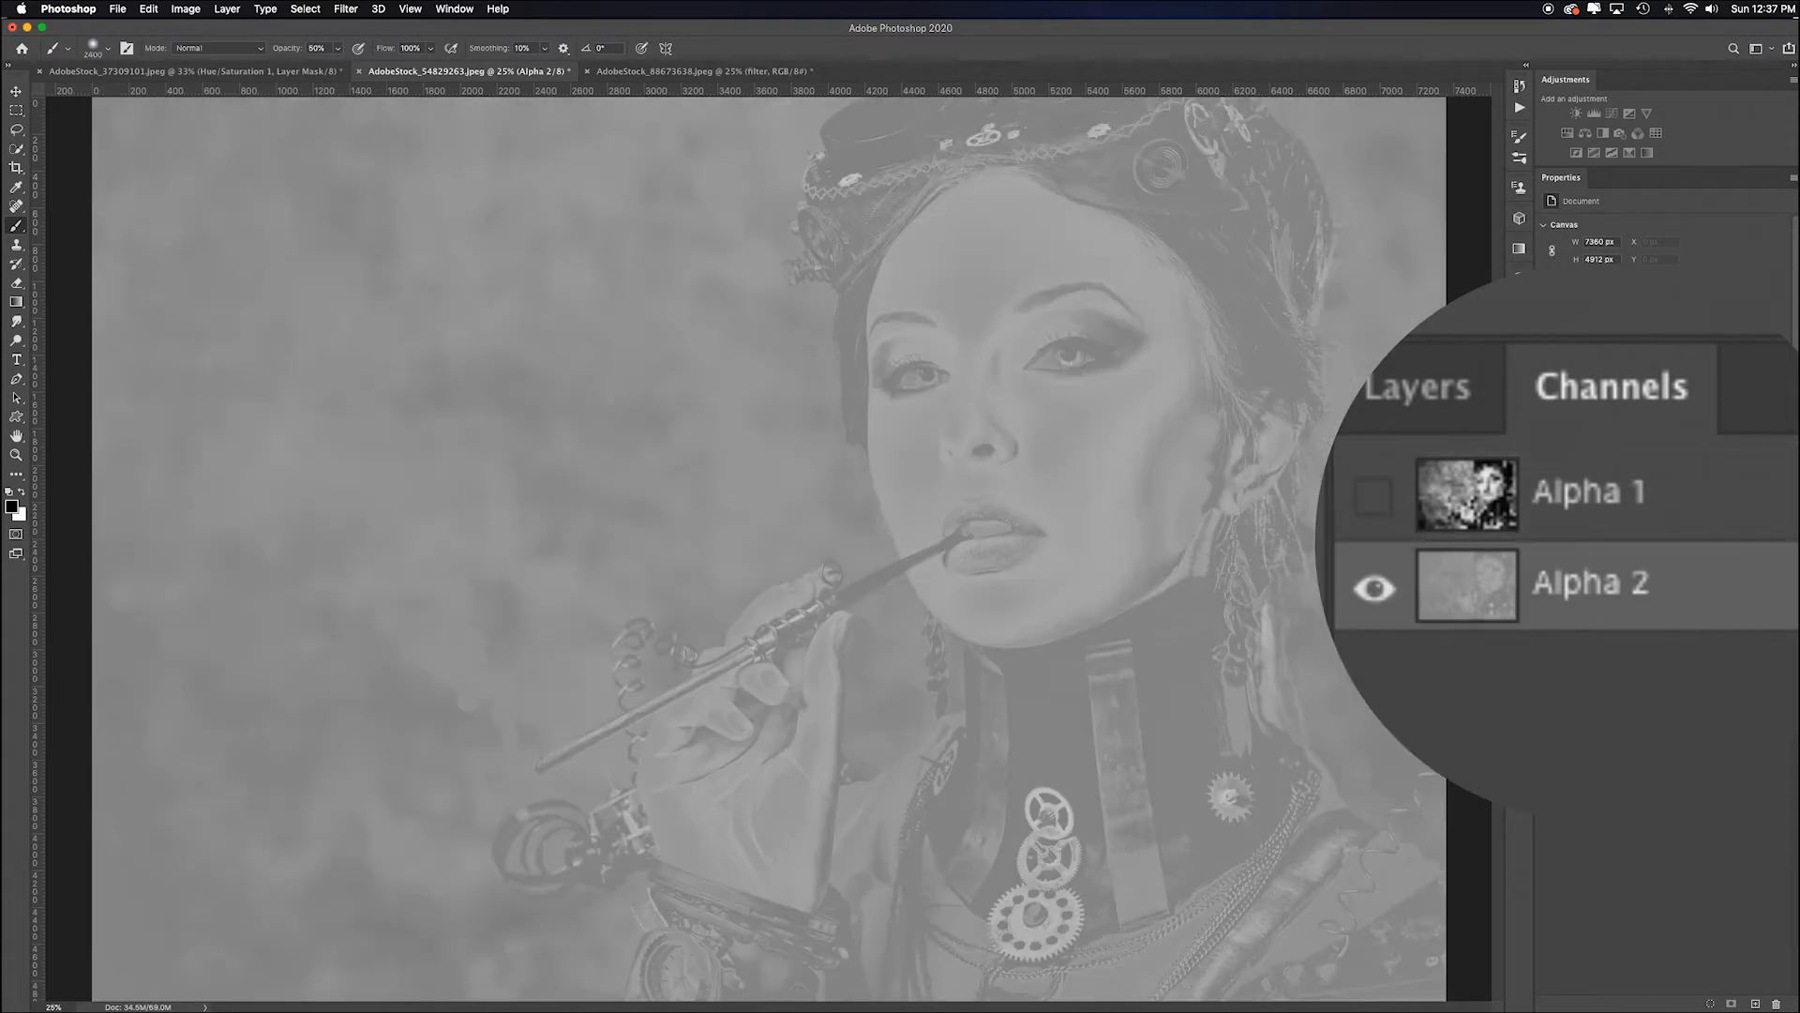
{"action": "left_click", "coordinate": [1775, 1003]}
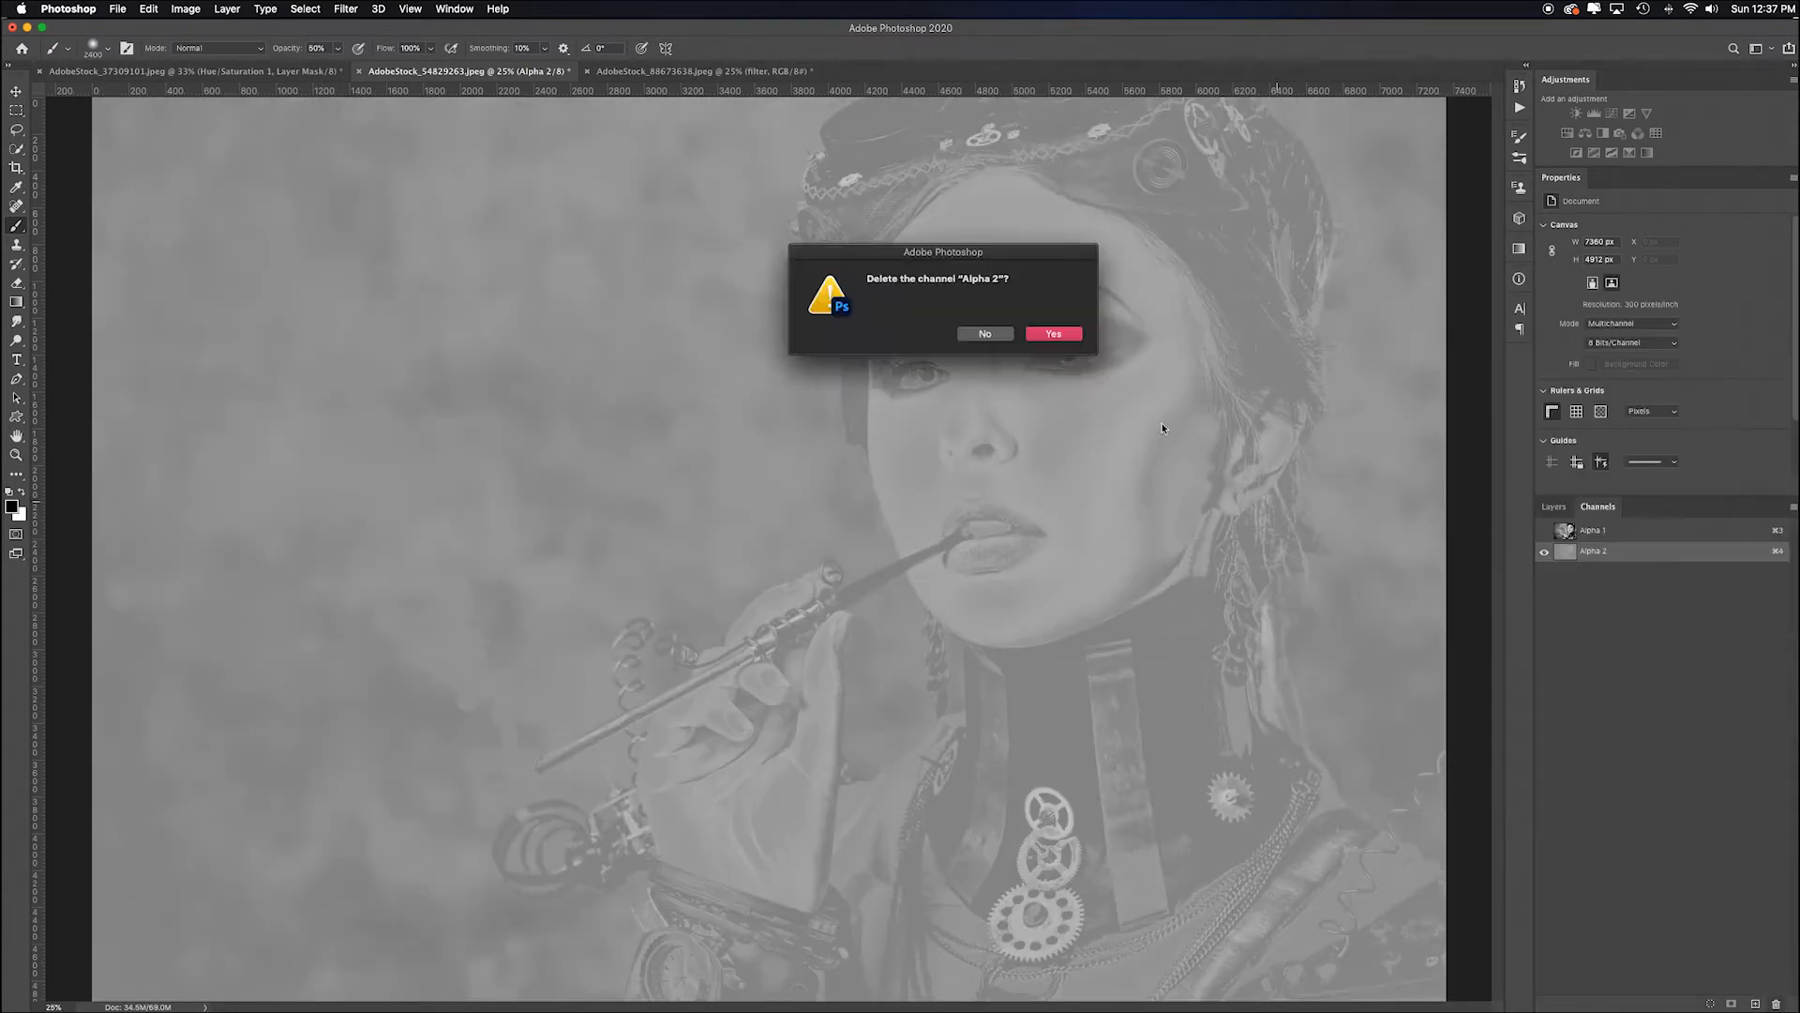
{"action": "left_click", "coordinate": [1054, 335]}
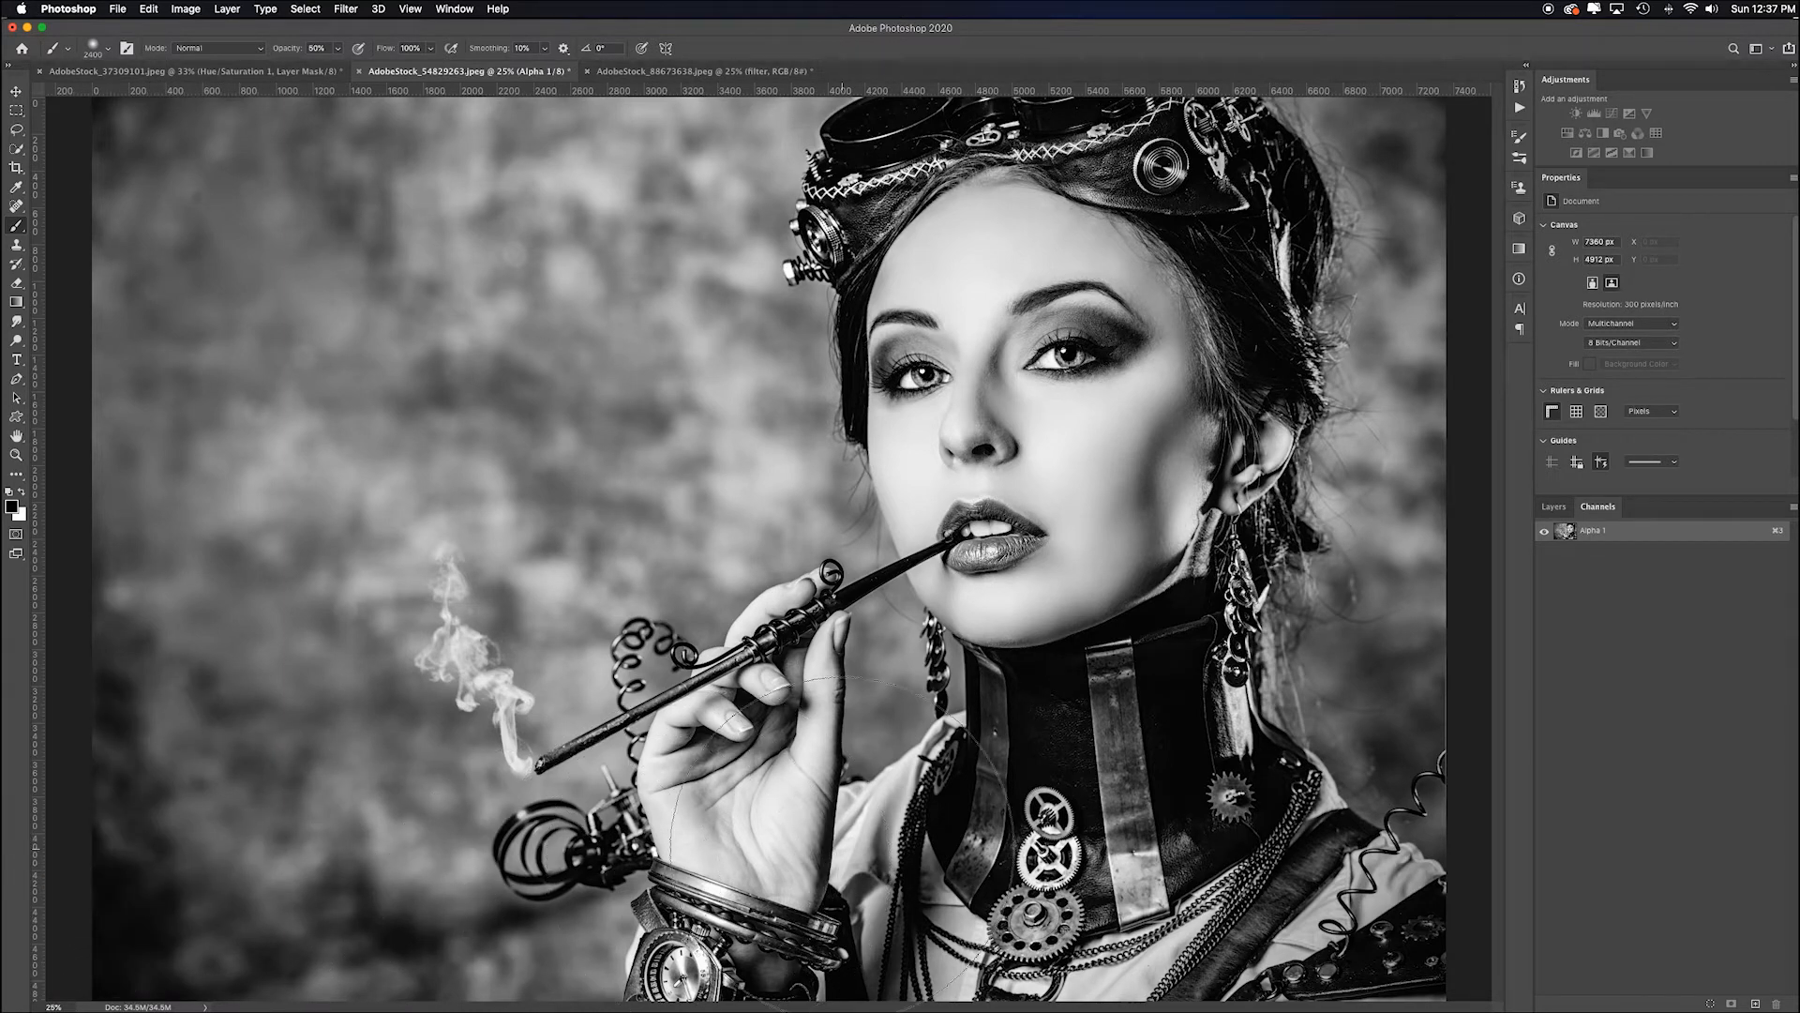
Return to the layer list and examine which image adjustments are available for the Multichannel document.
{"action": "left_click", "coordinate": [1554, 508]}
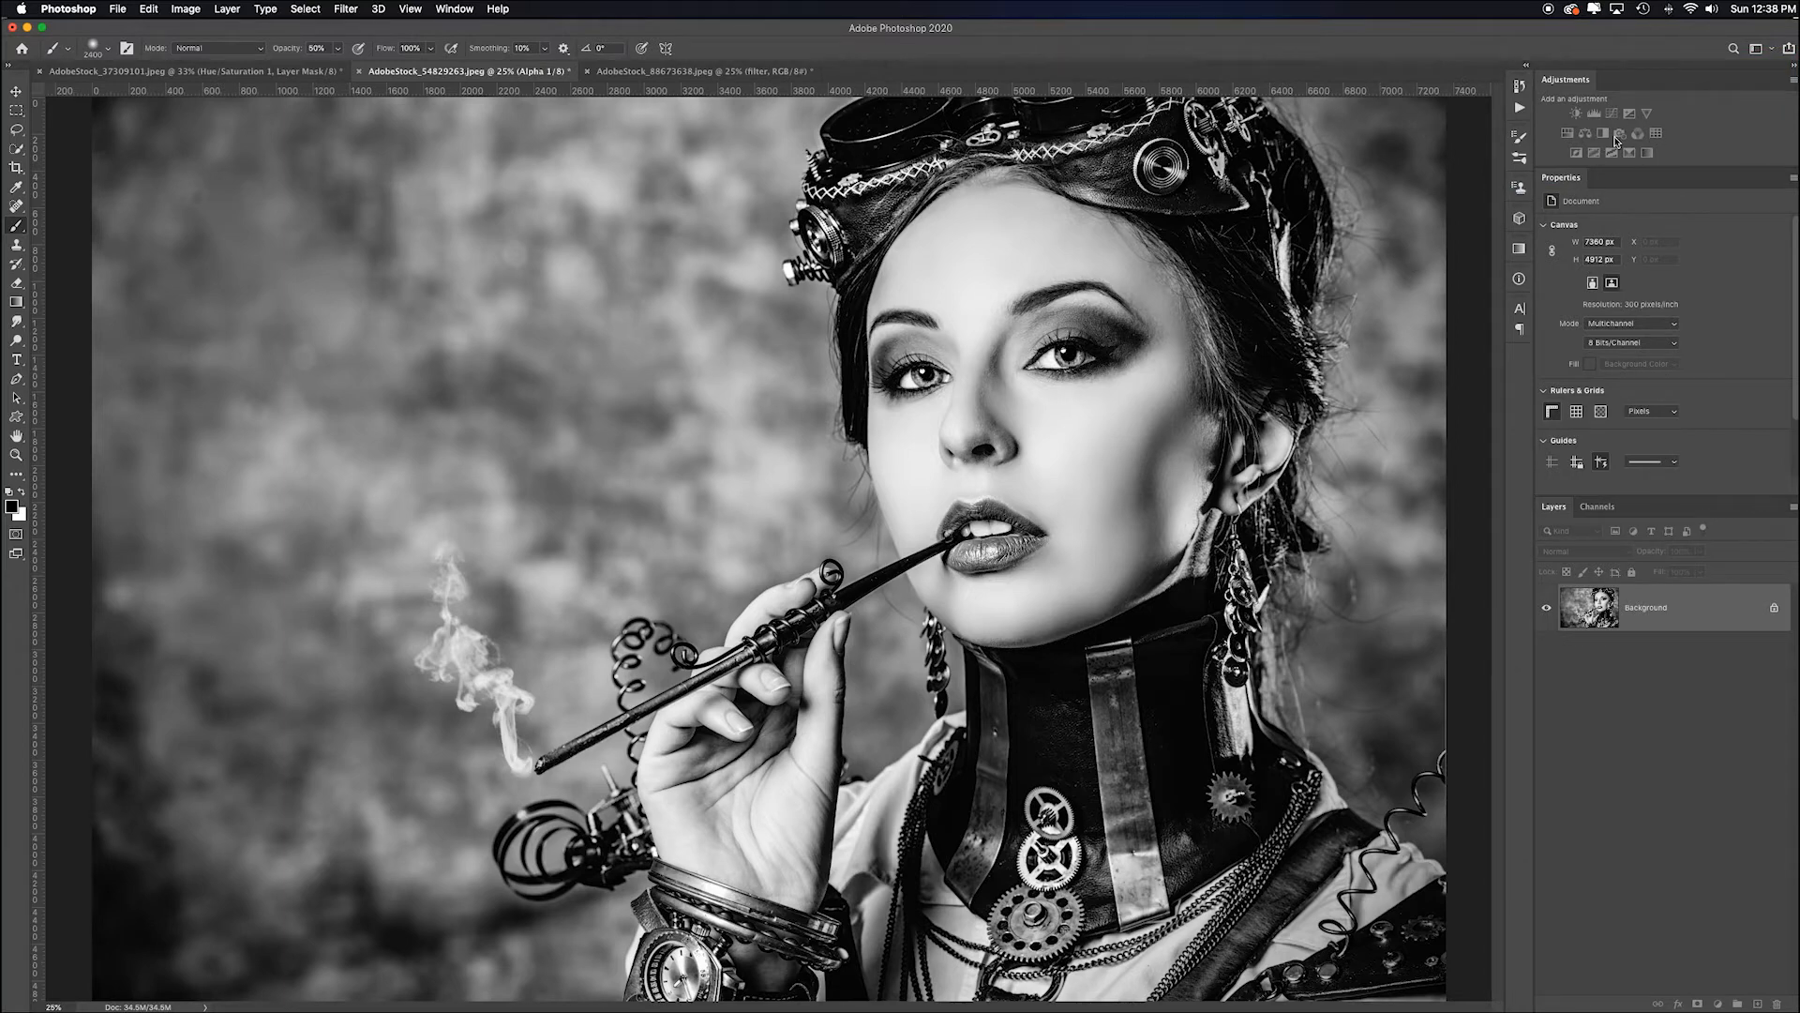
{"action": "left_click", "coordinate": [185, 9]}
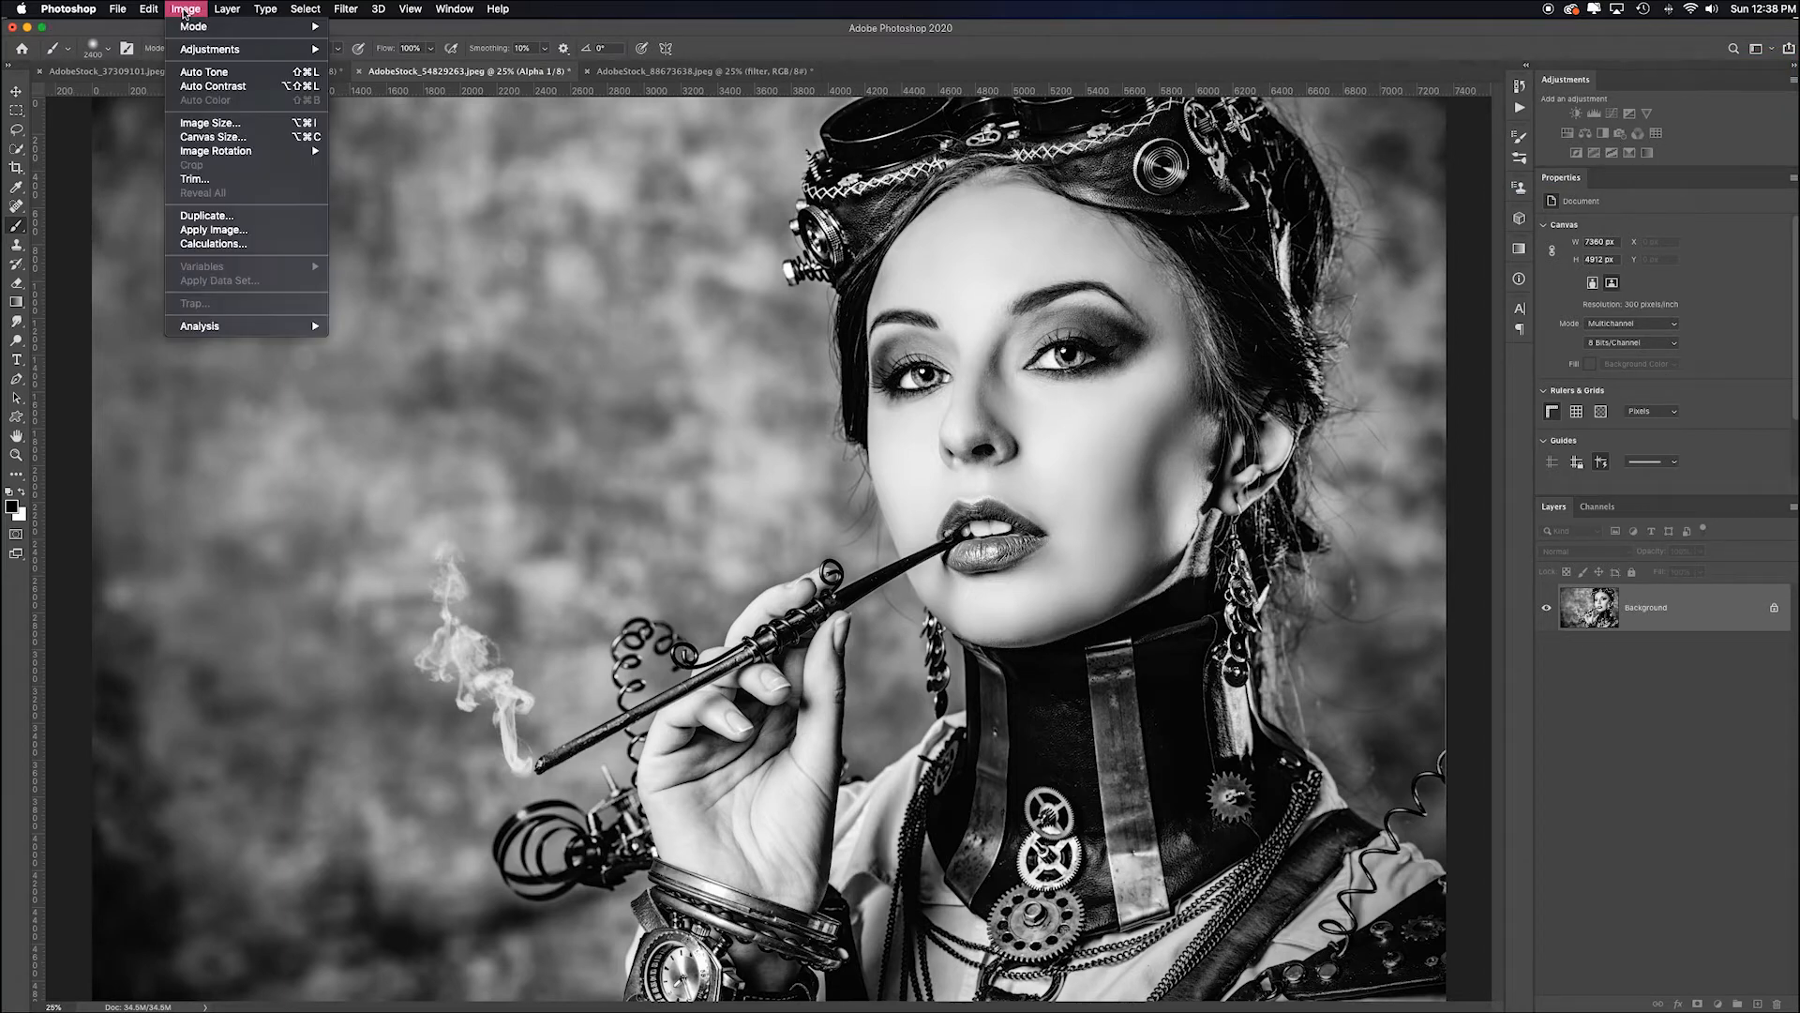
{"action": "mouse_move", "coordinate": [220, 51]}
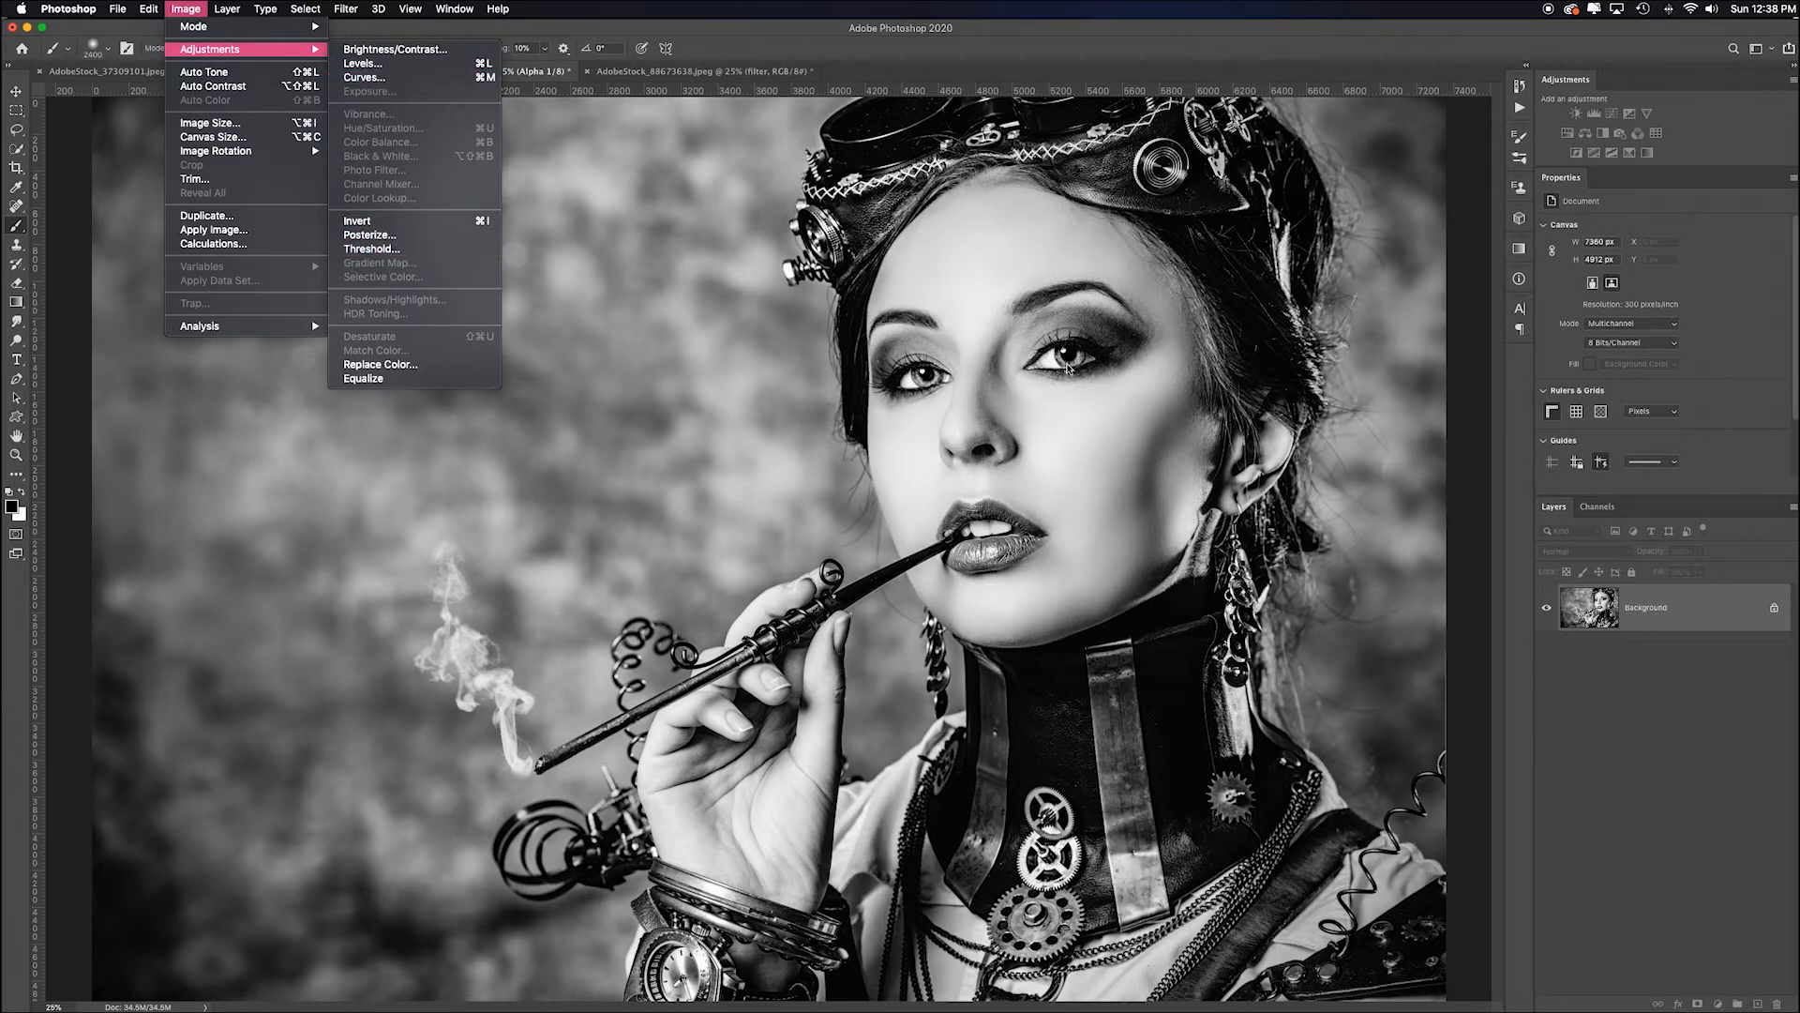
{"action": "left_click", "coordinate": [745, 60]}
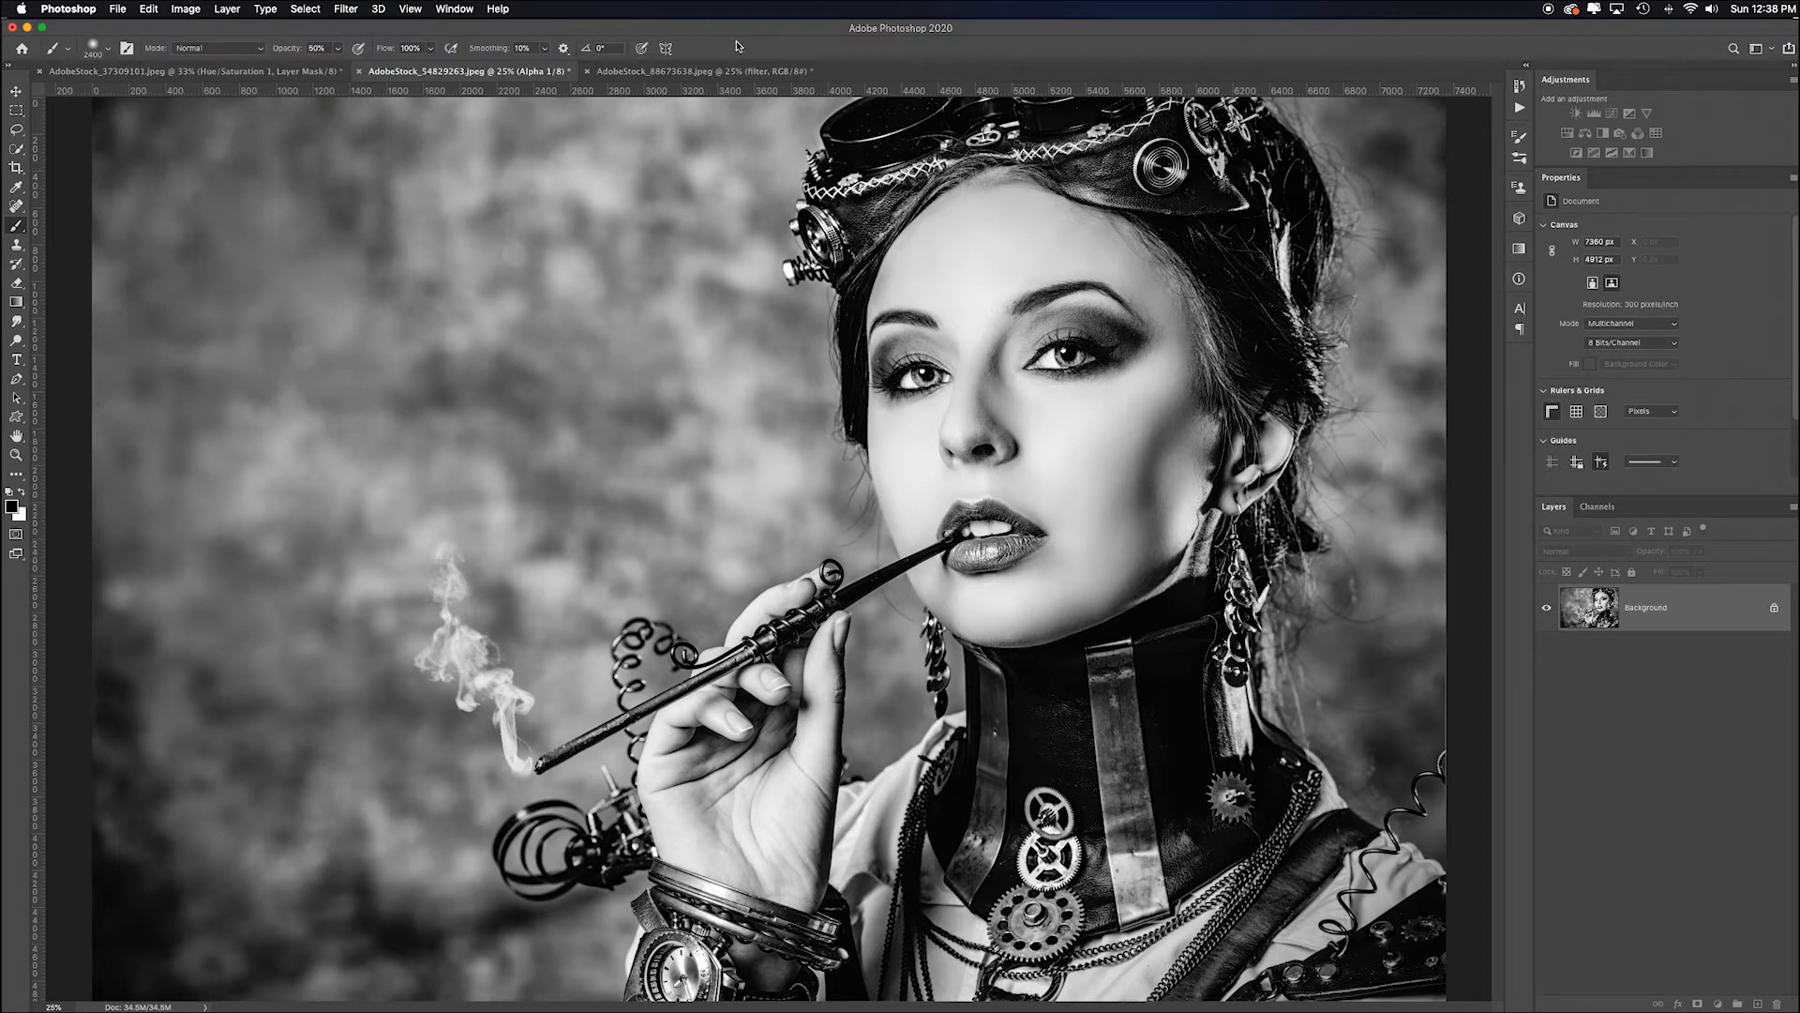
Convert the Multichannel image to Grayscale and from there to RGB Color.
{"action": "left_click", "coordinate": [186, 9]}
{"action": "mouse_move", "coordinate": [186, 26]}
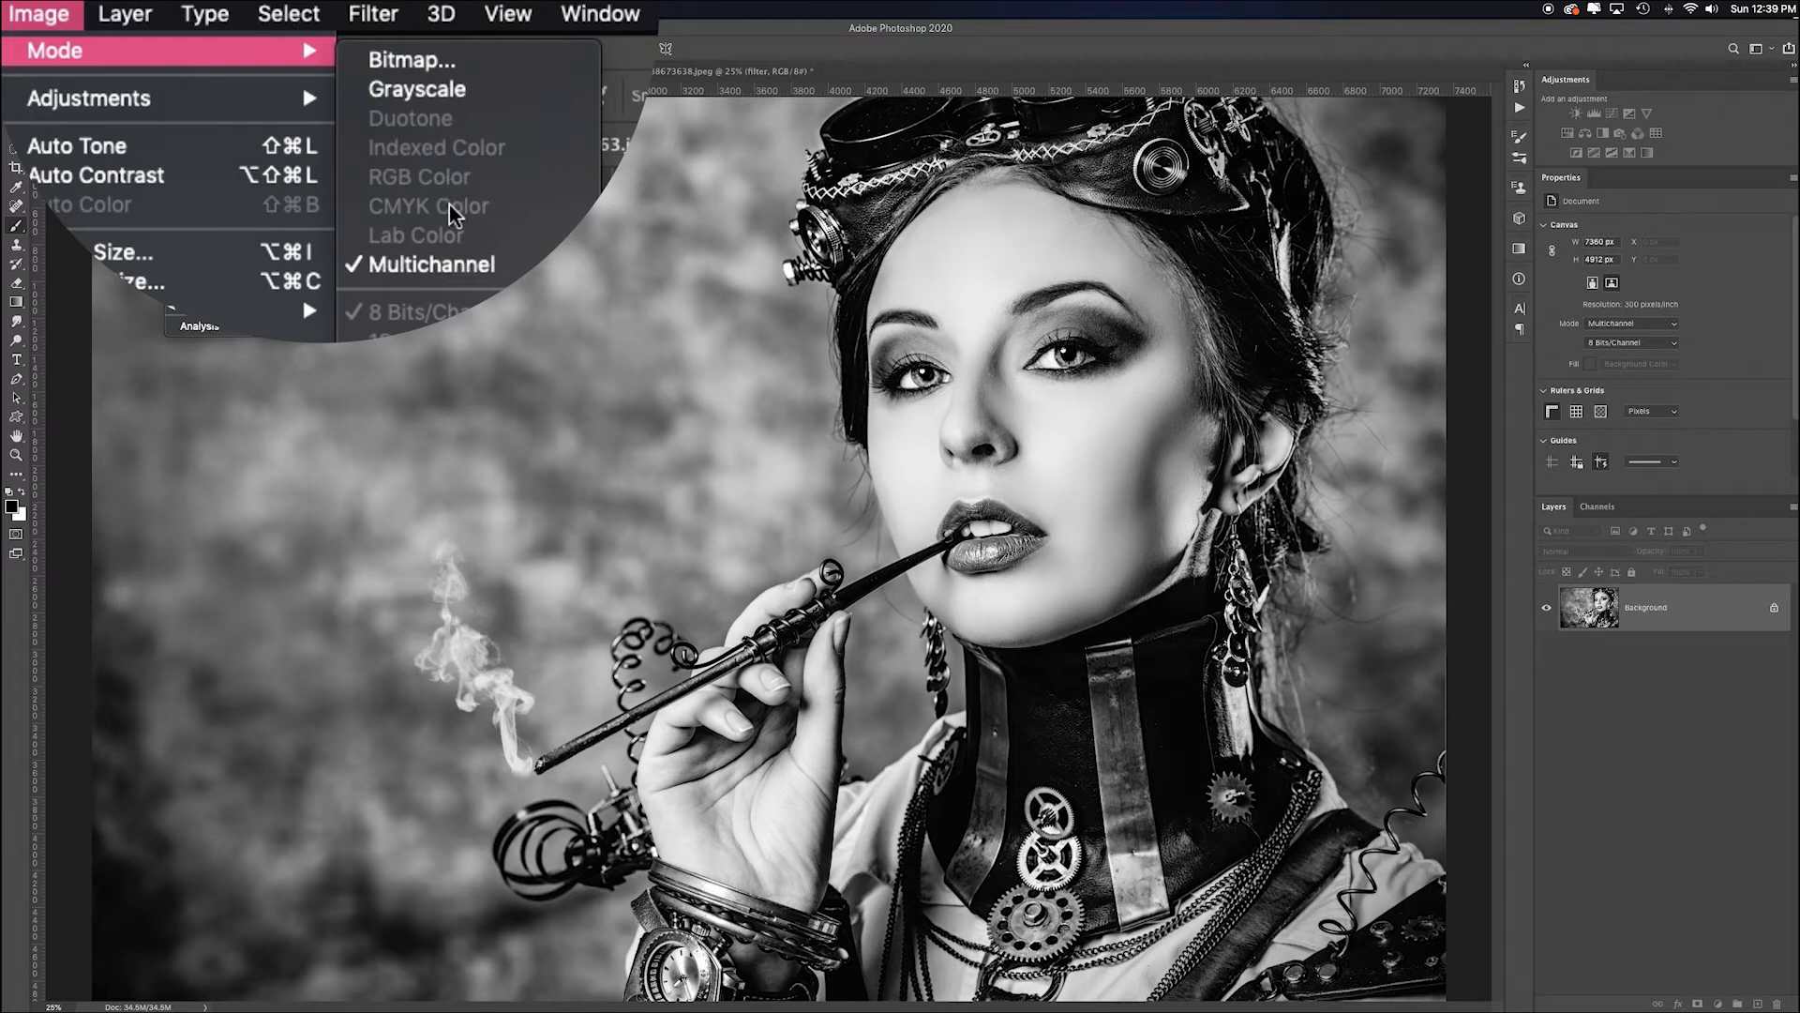
{"action": "left_click", "coordinate": [457, 101]}
{"action": "left_click", "coordinate": [54, 19]}
{"action": "mouse_move", "coordinate": [49, 45]}
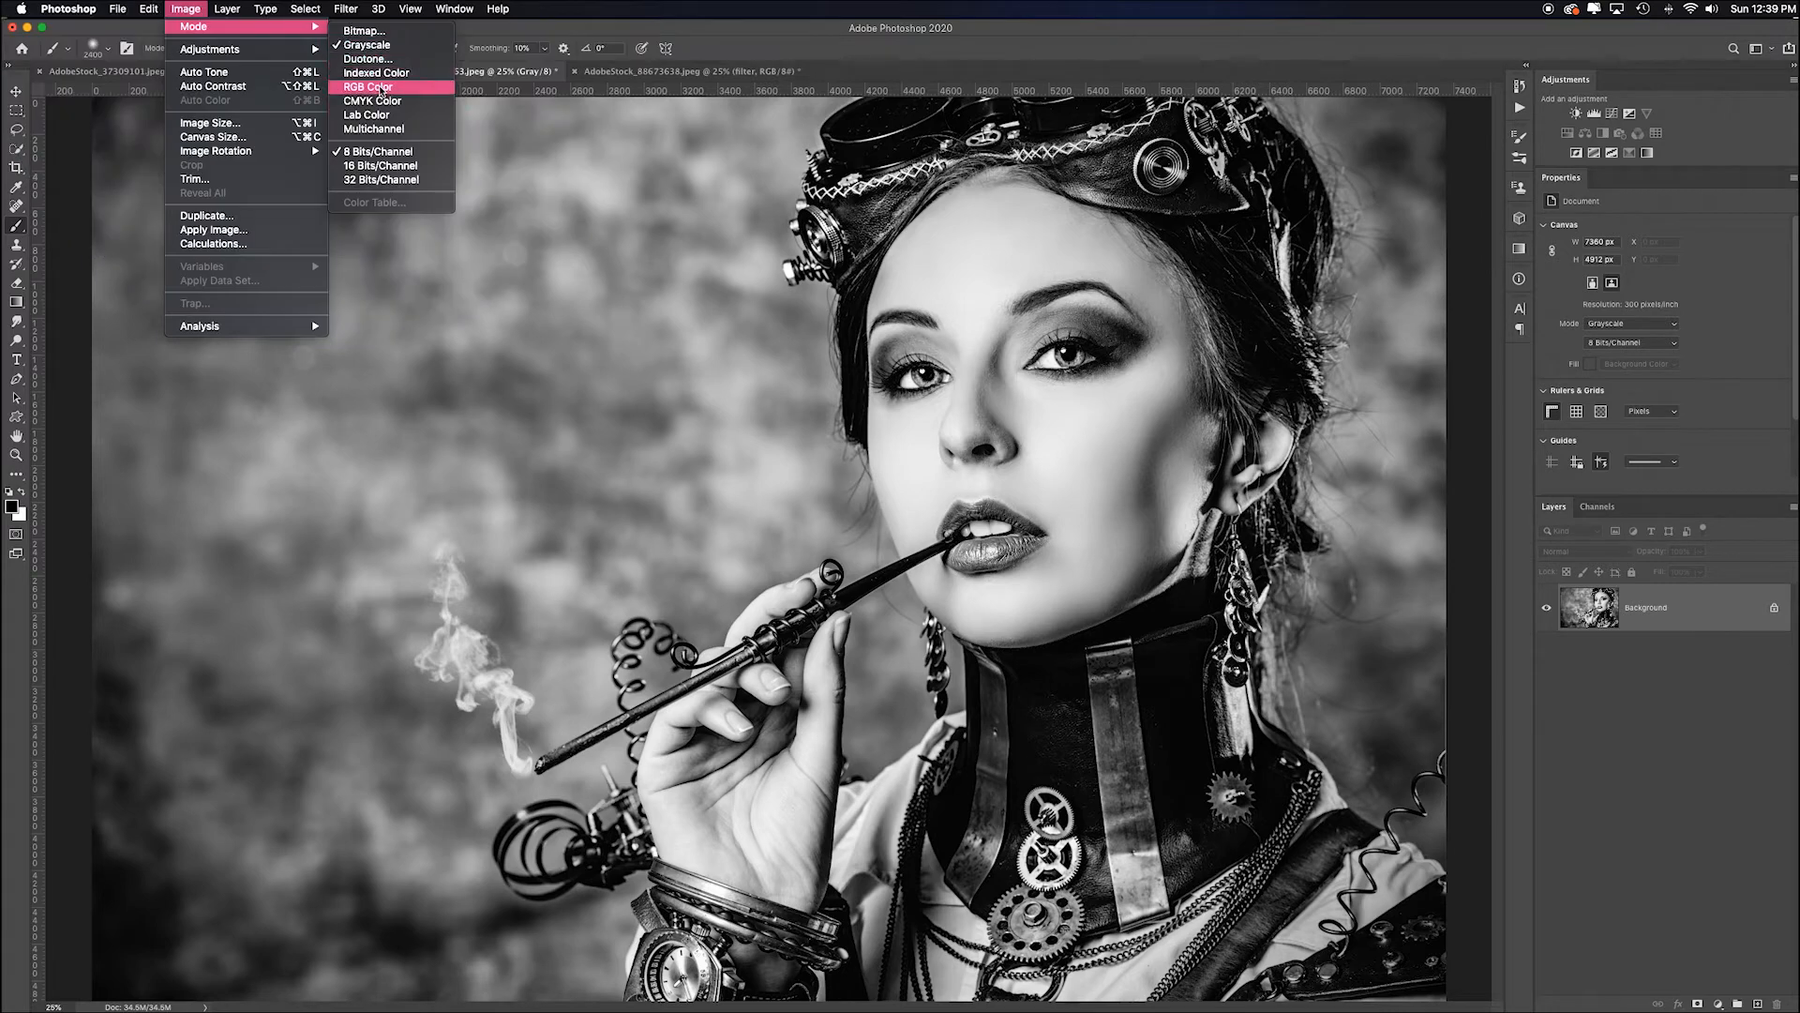
{"action": "left_click", "coordinate": [380, 88]}
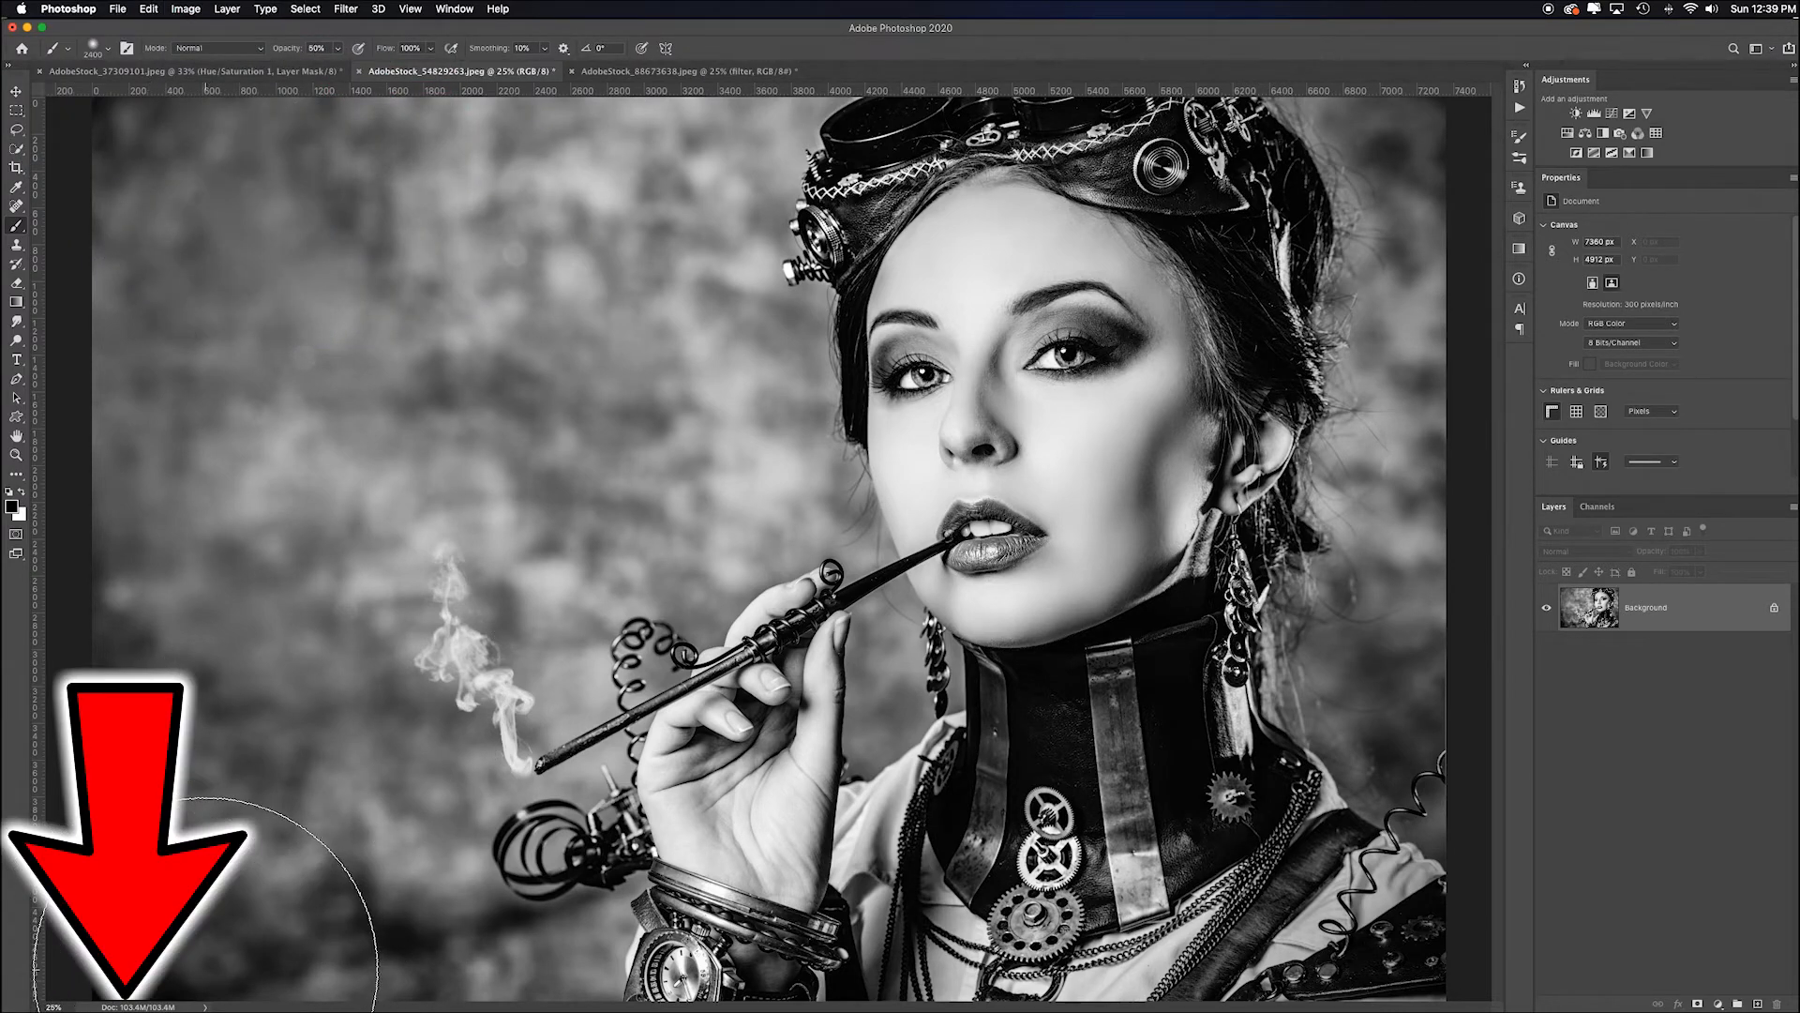
Inspect the converted image's individual channels, including Red and Blue, and return to the layer list.
{"action": "left_click", "coordinate": [1596, 508]}
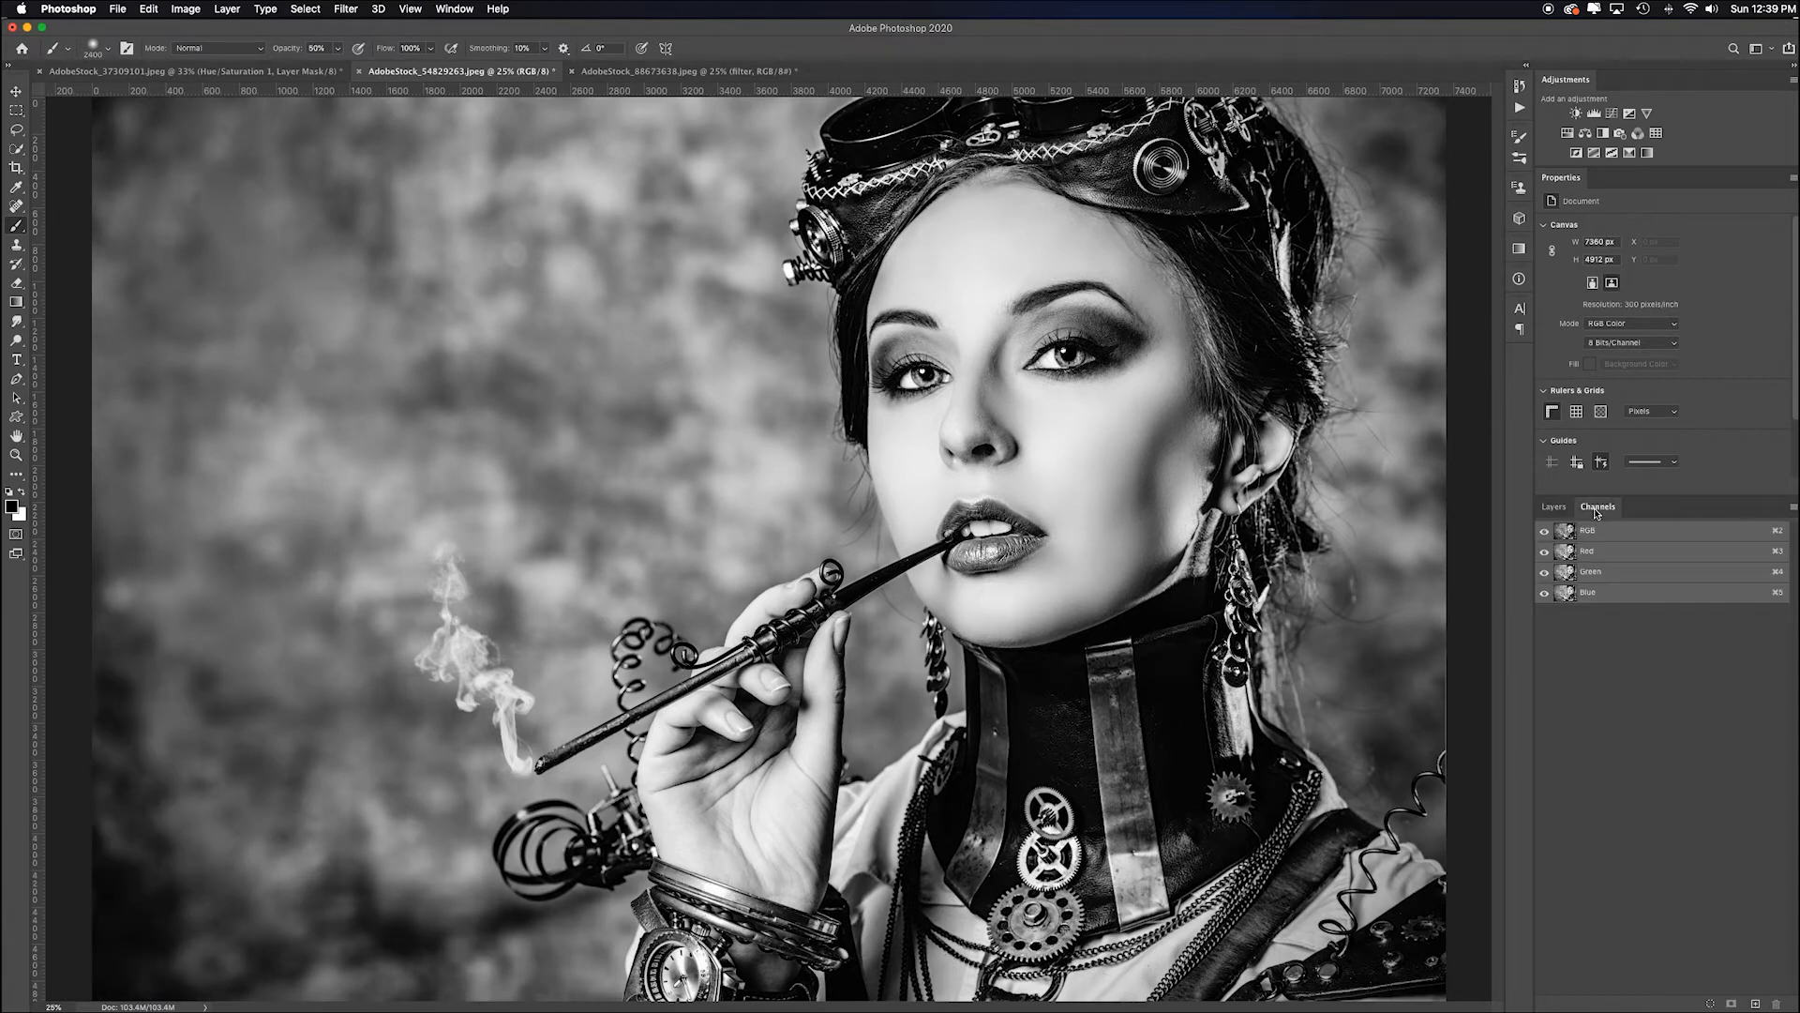
{"action": "left_click", "coordinate": [1640, 571]}
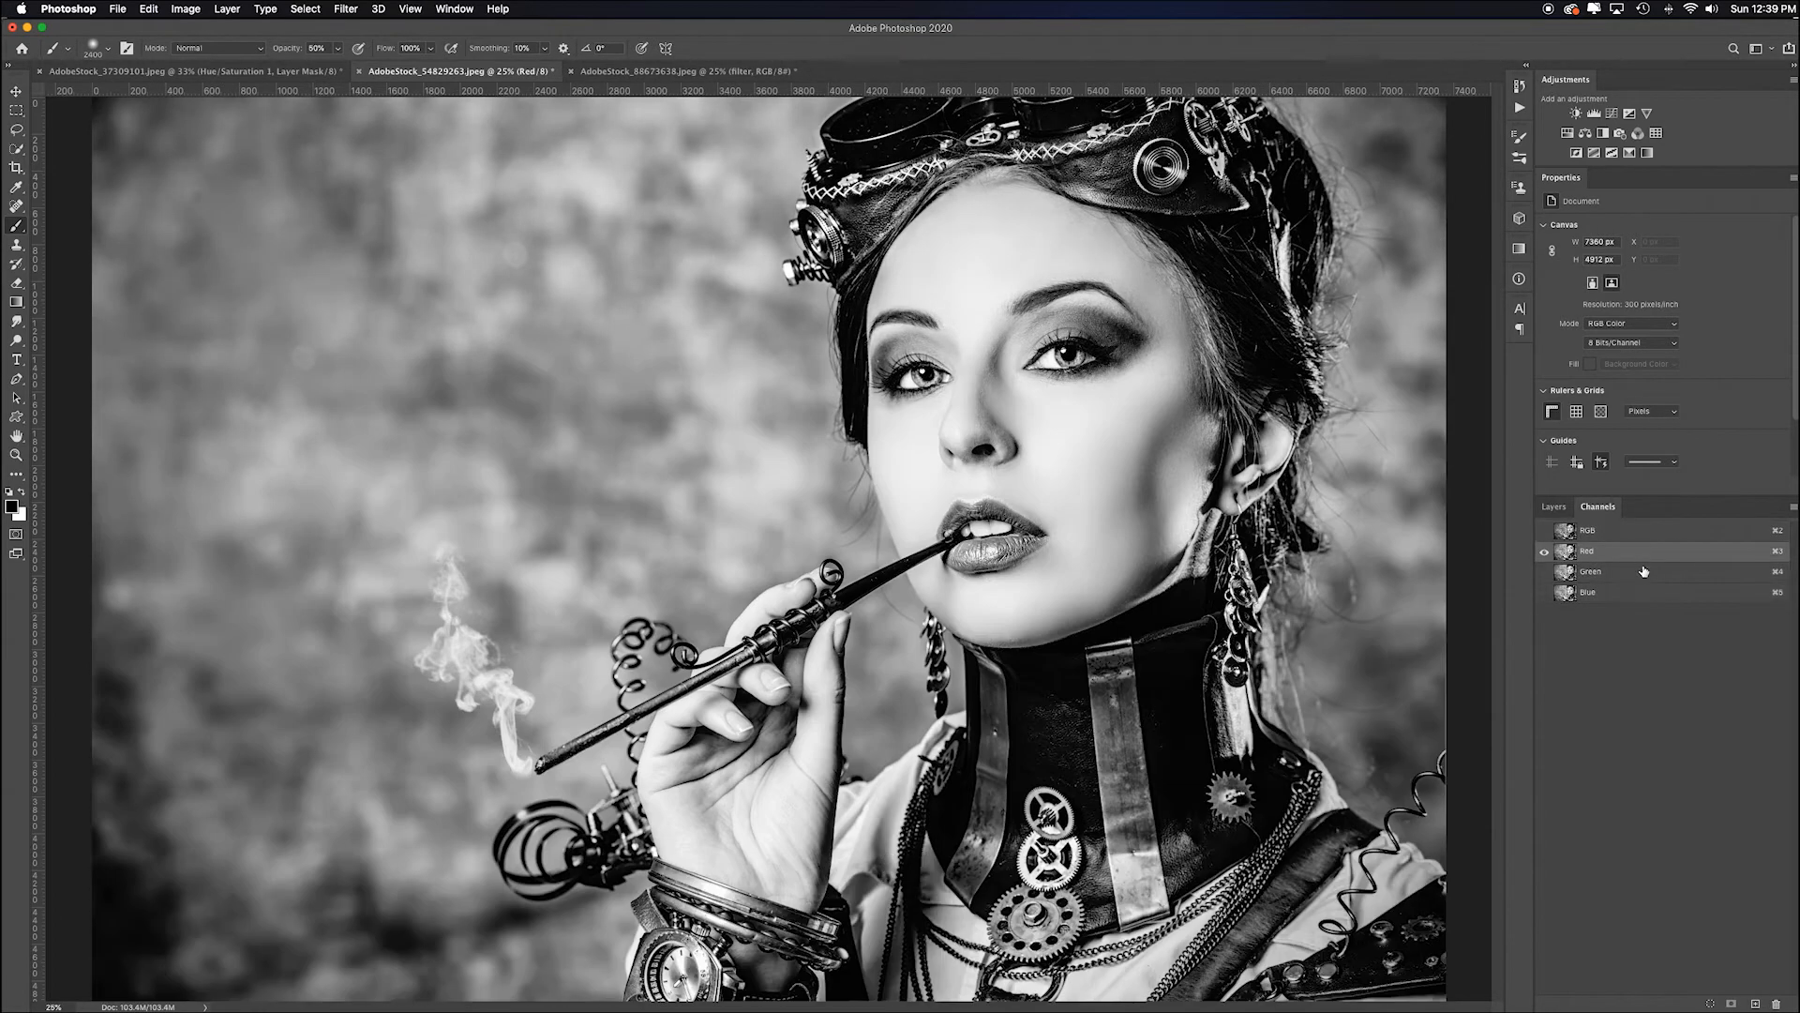
{"action": "left_click", "coordinate": [1633, 594]}
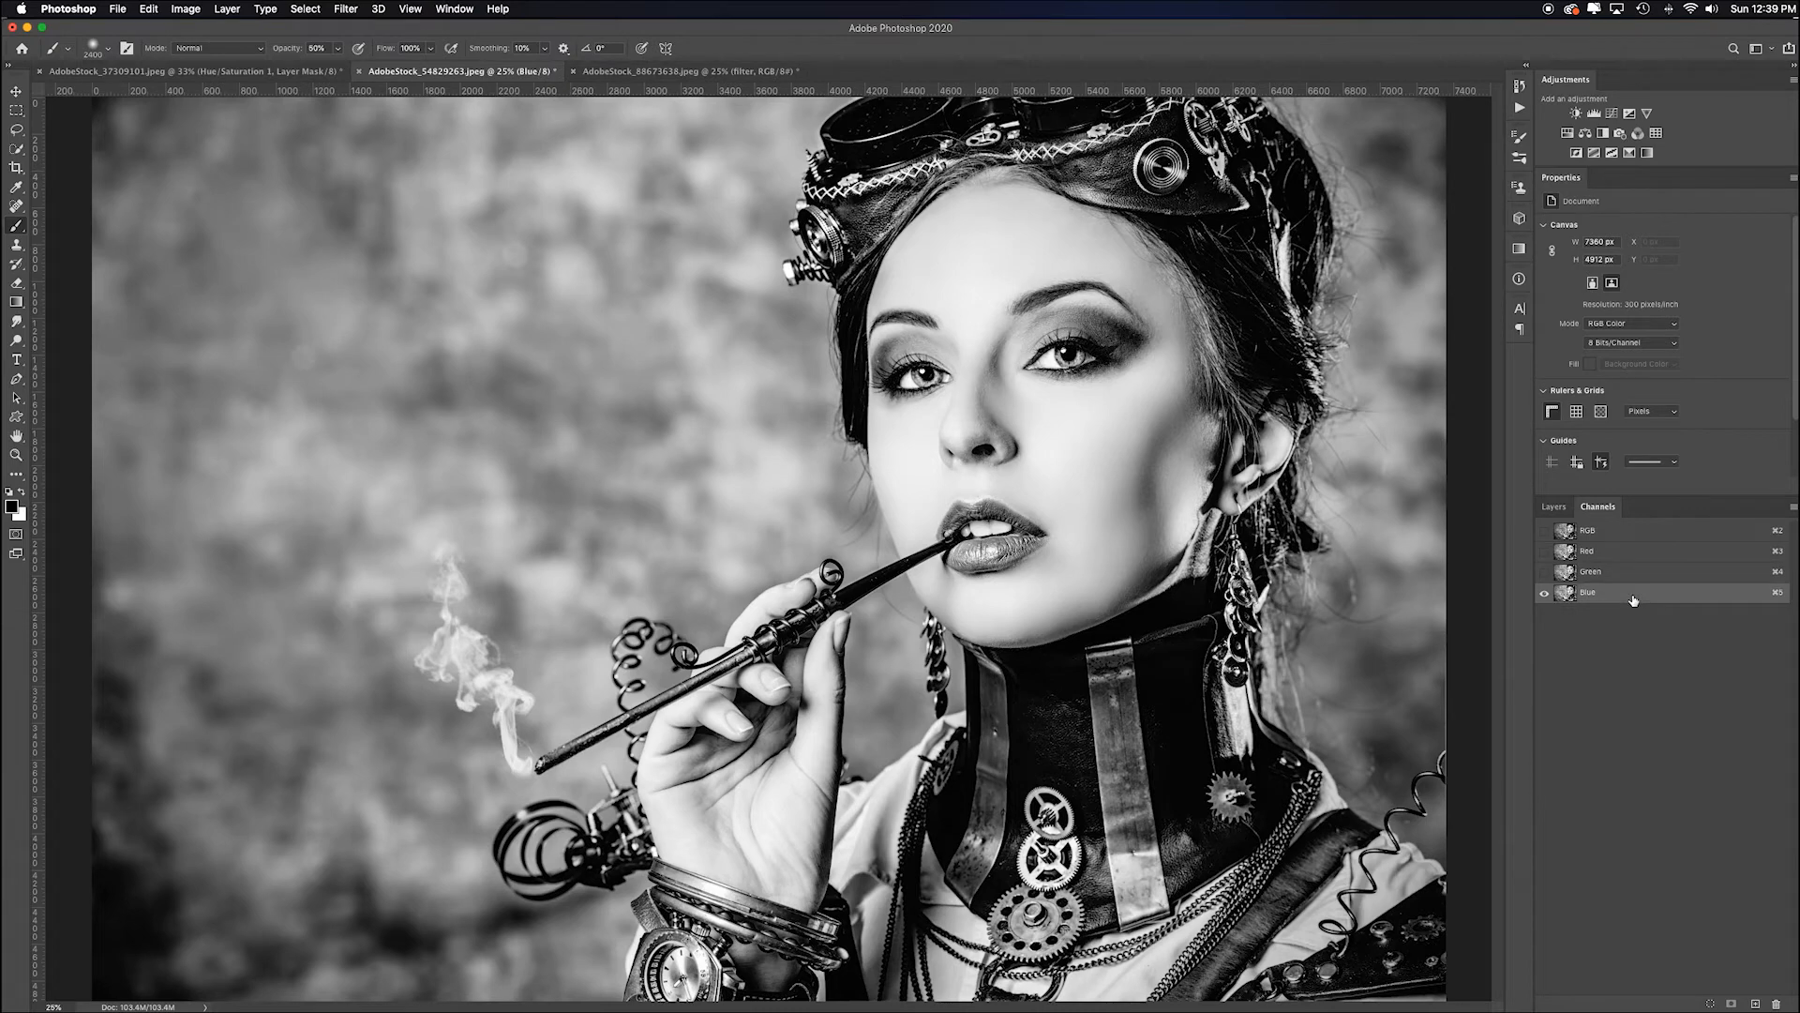
{"action": "left_click", "coordinate": [1553, 507]}
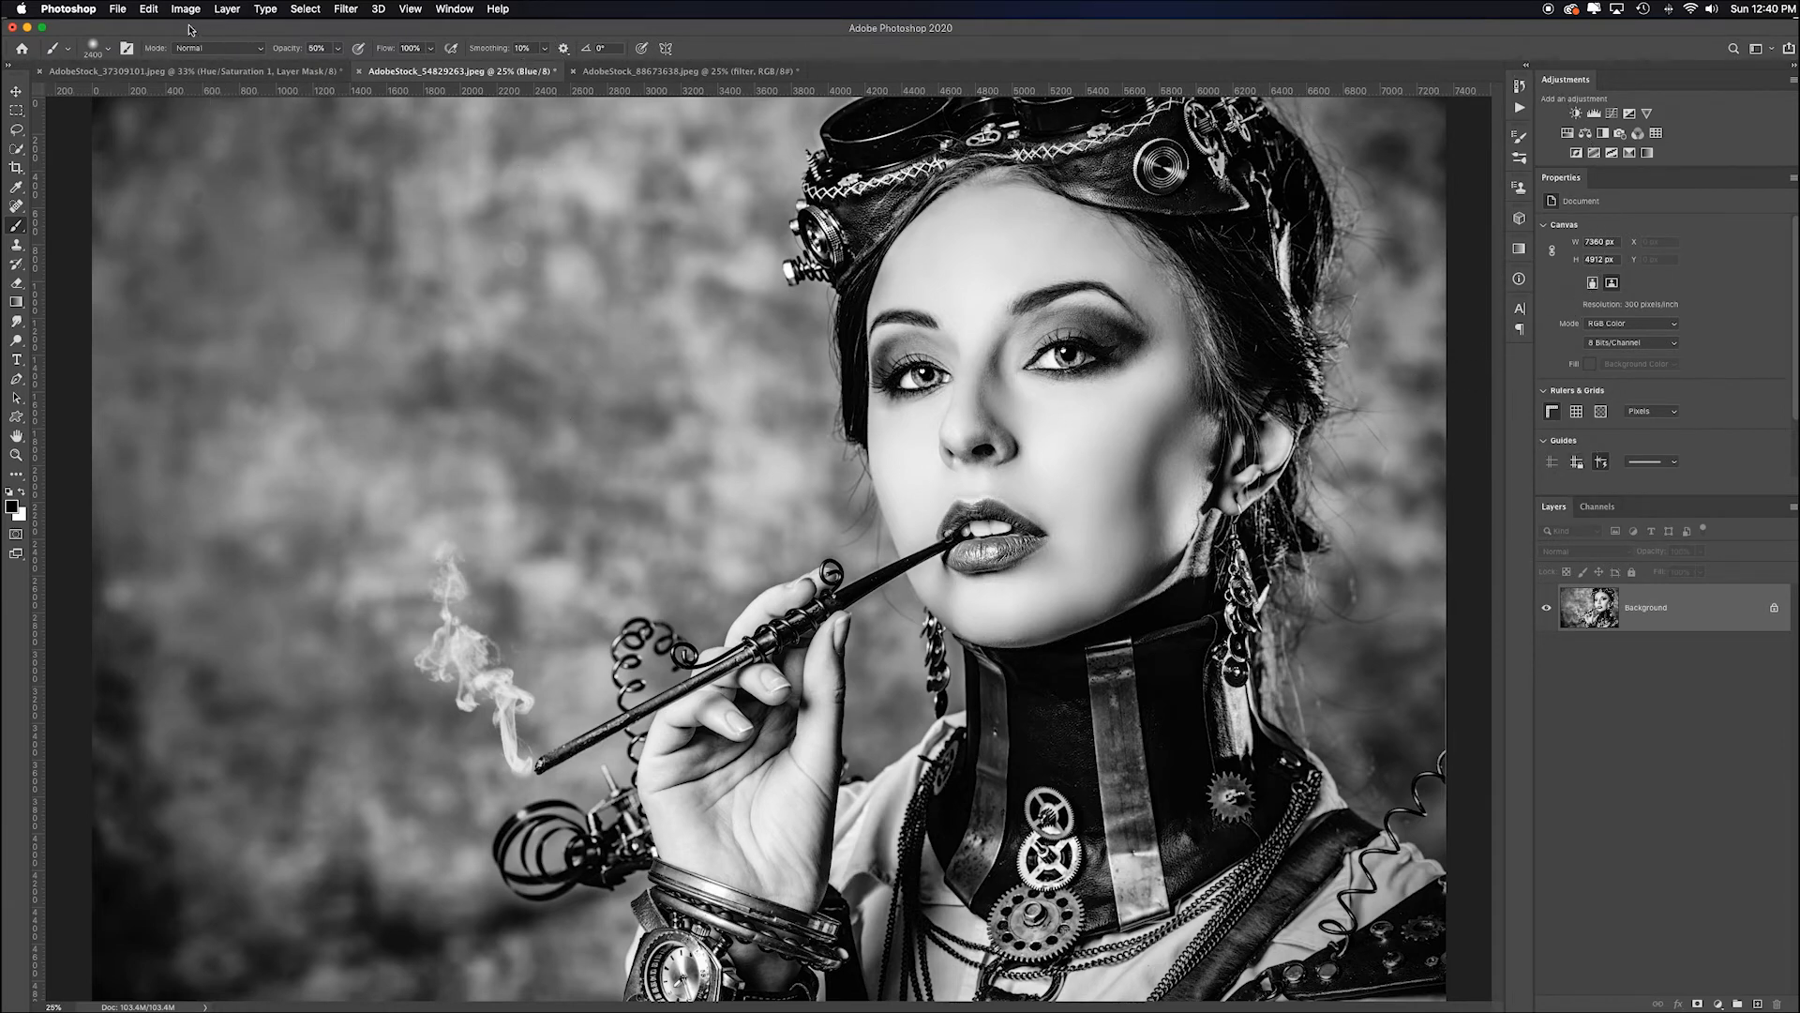
Duplicate the converted black-and-white image as a separate document named AdobeStock_54829263 copy.
{"action": "left_click", "coordinate": [119, 12]}
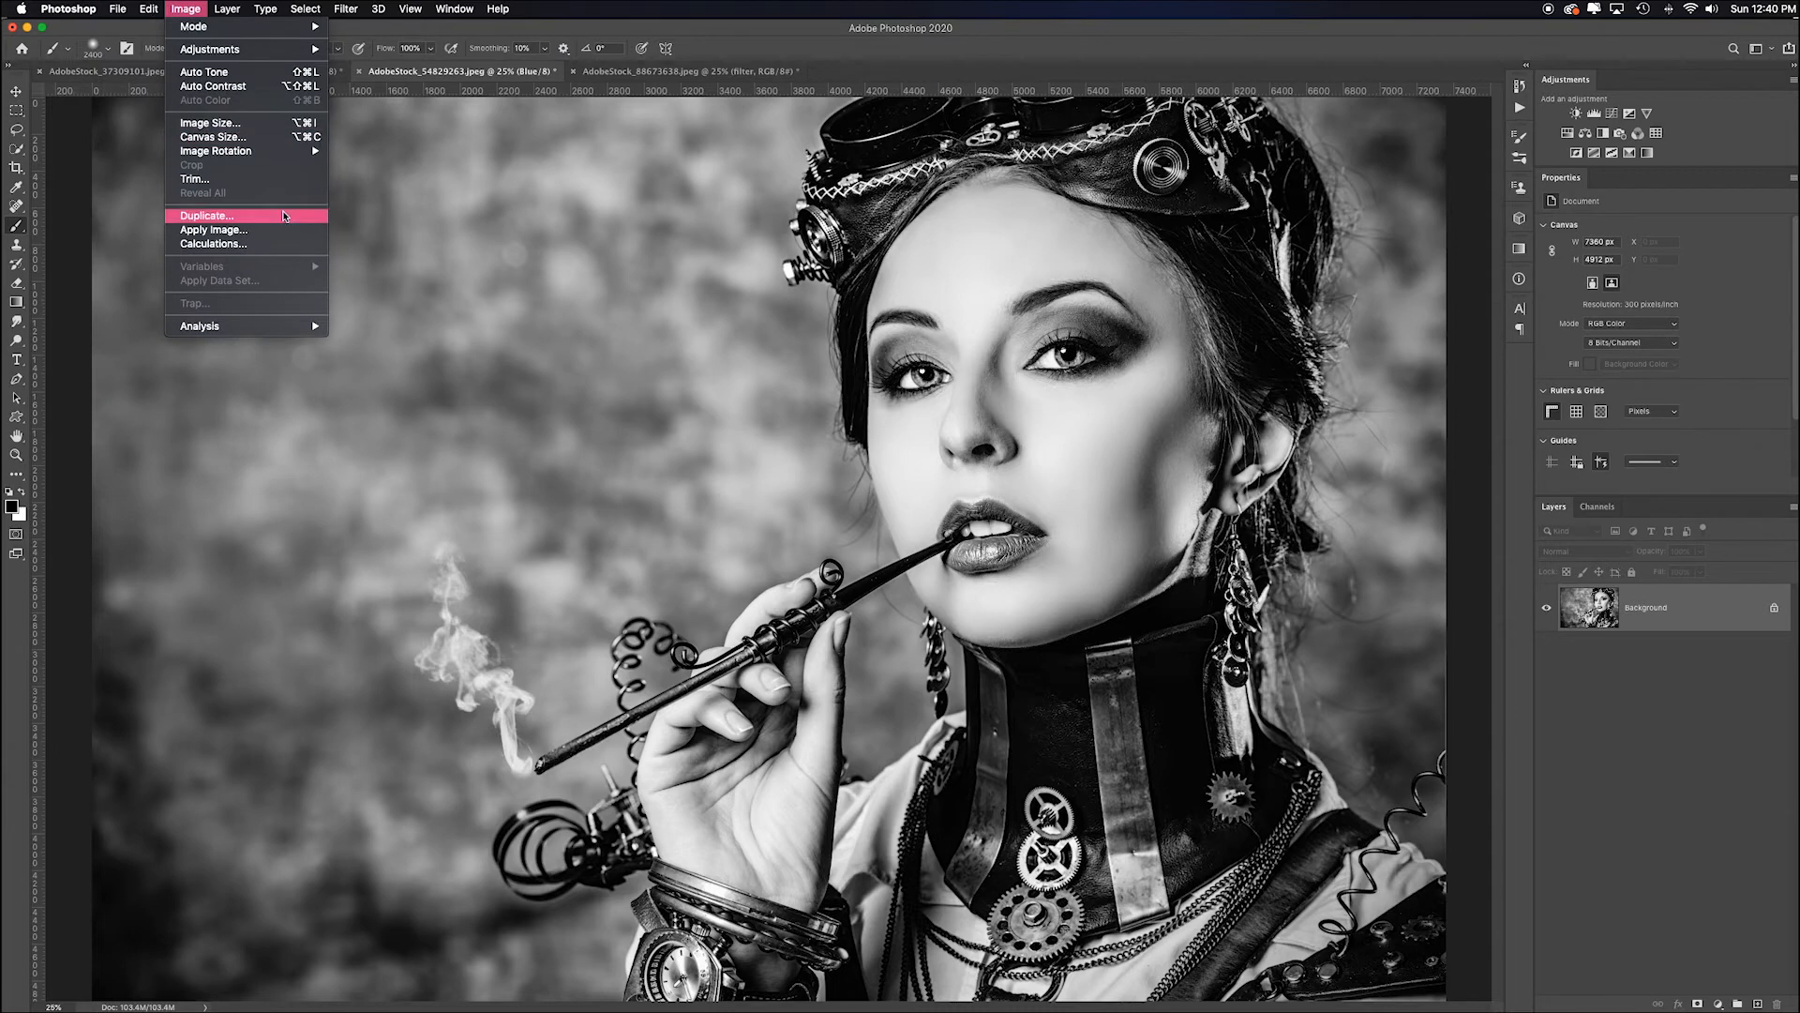
{"action": "left_click", "coordinate": [290, 218]}
{"action": "left_click", "coordinate": [1073, 508]}
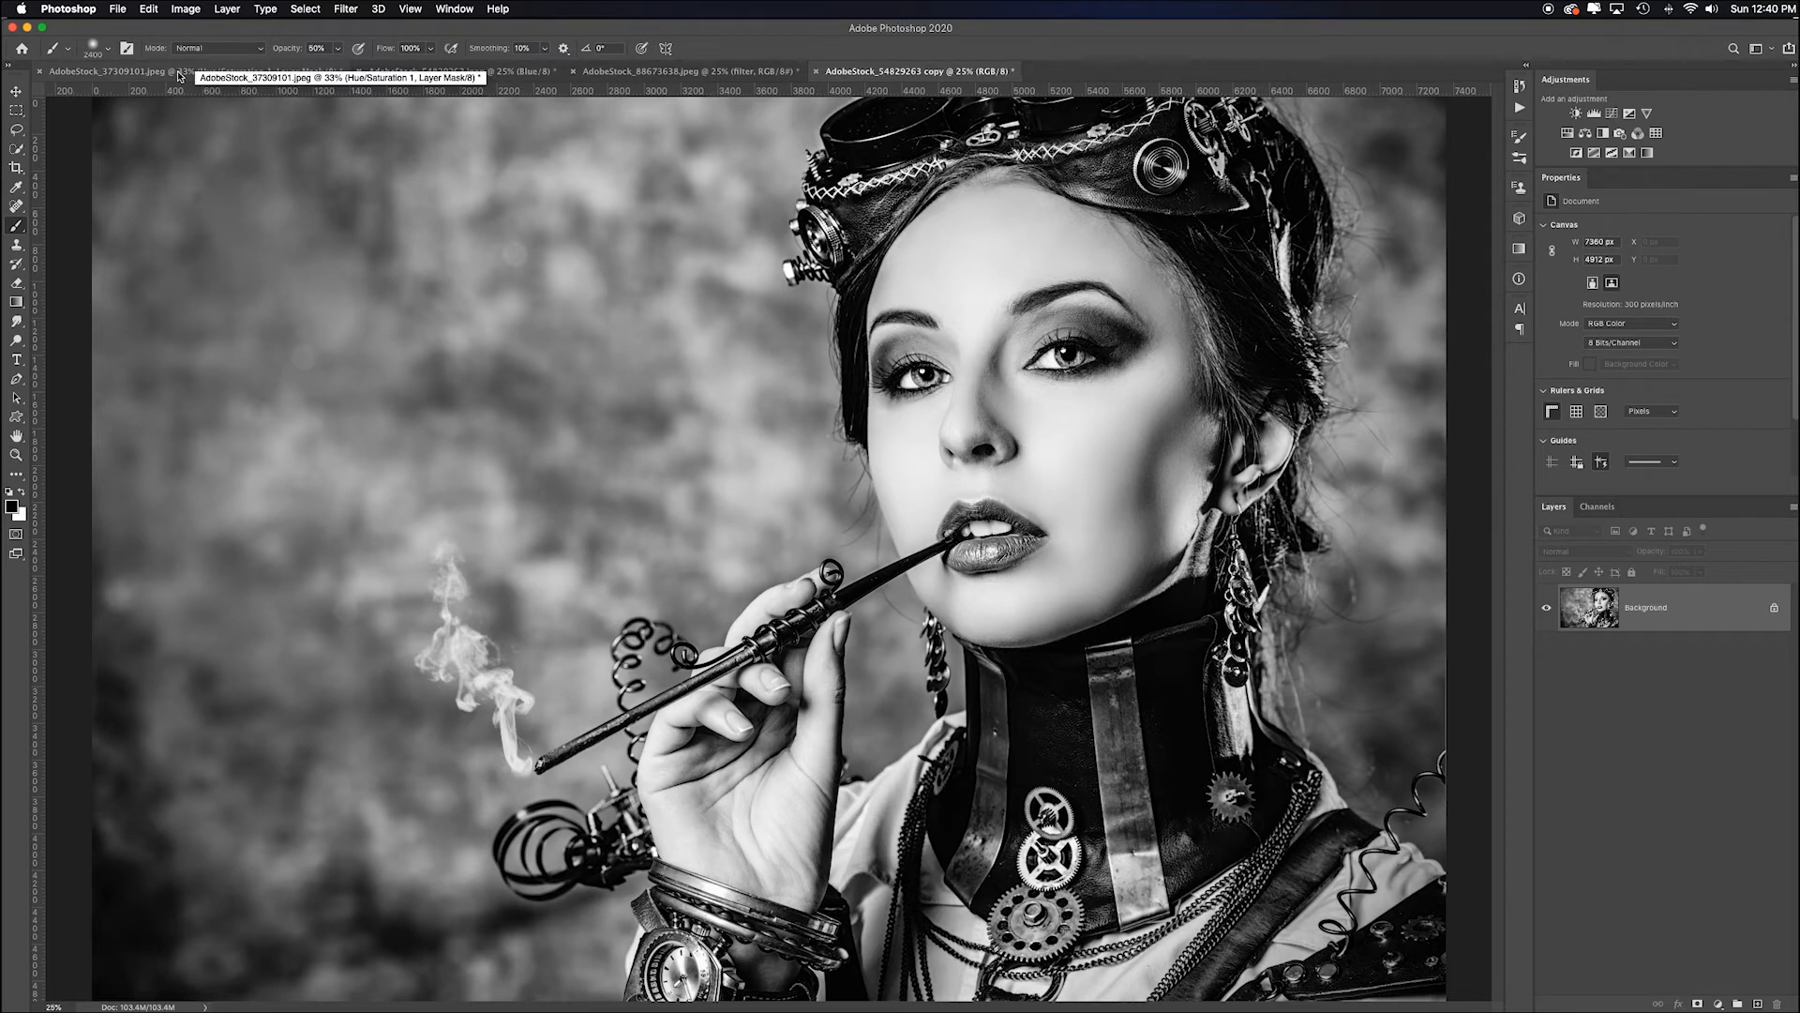
Switch back to AdobeStock_54829263.jpeg and revert it to its saved color version.
{"action": "left_click", "coordinate": [398, 73]}
{"action": "left_click", "coordinate": [118, 8]}
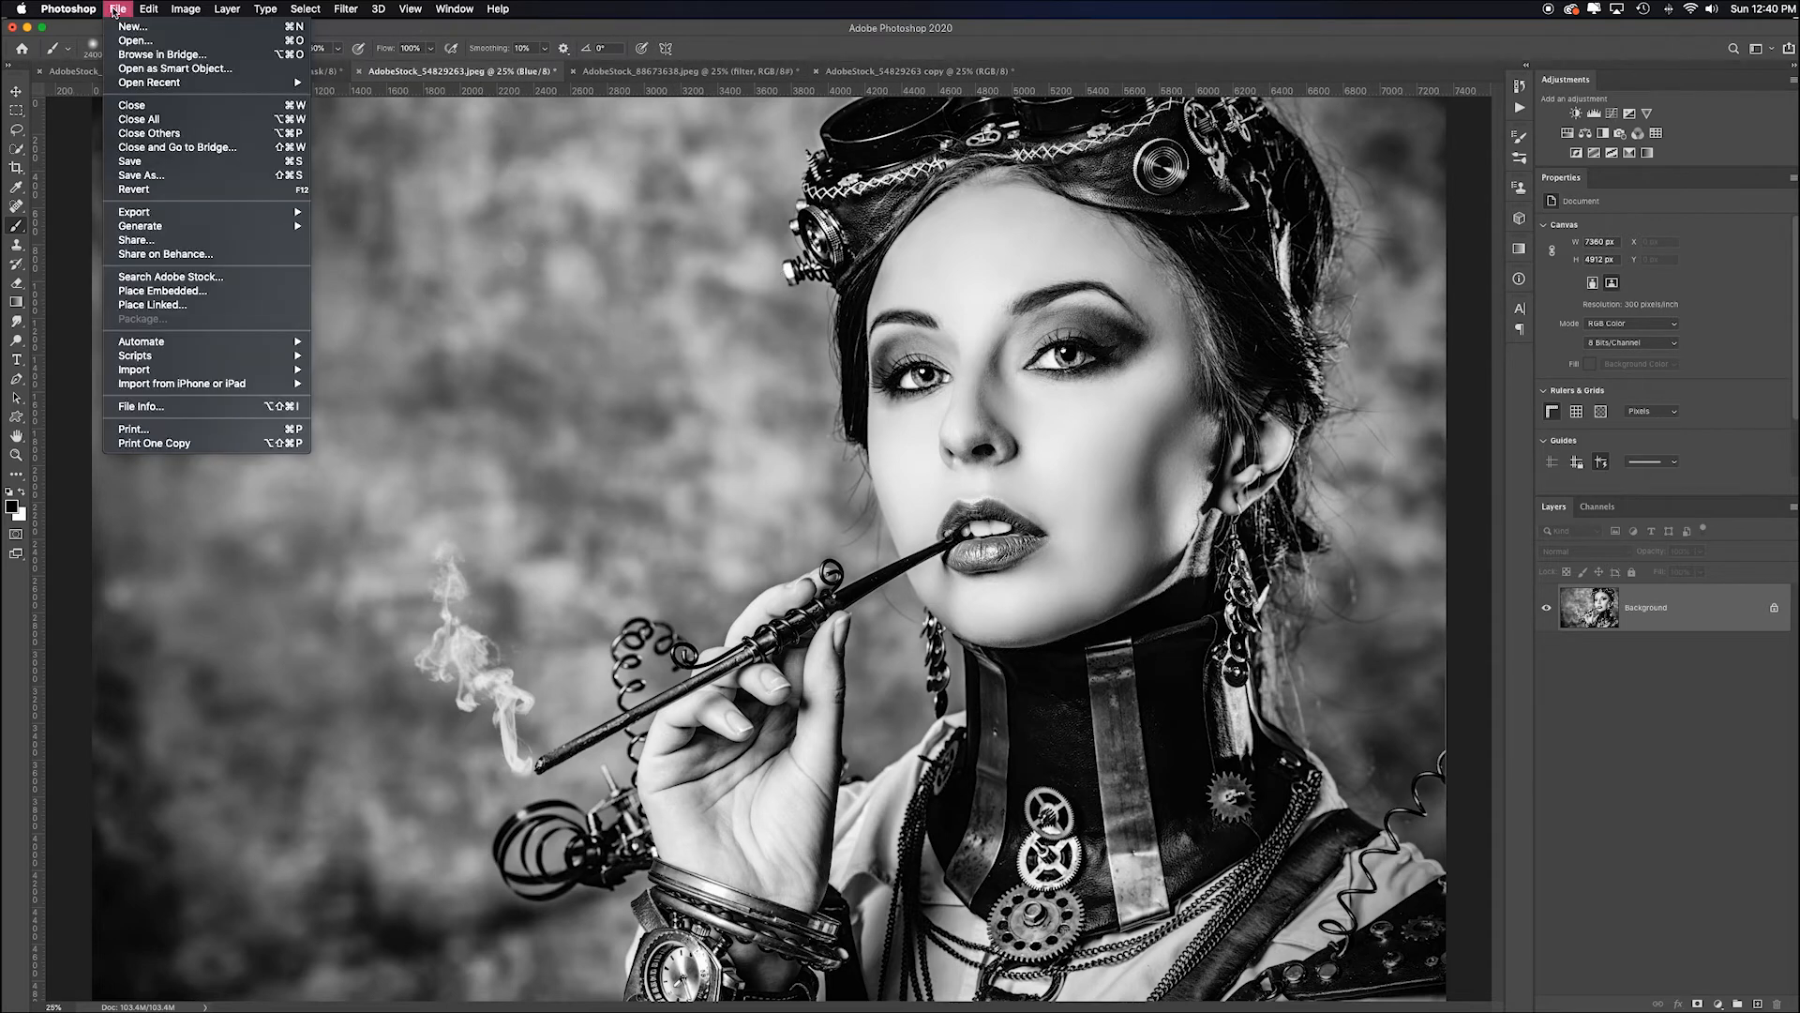
{"action": "left_click", "coordinate": [154, 191]}
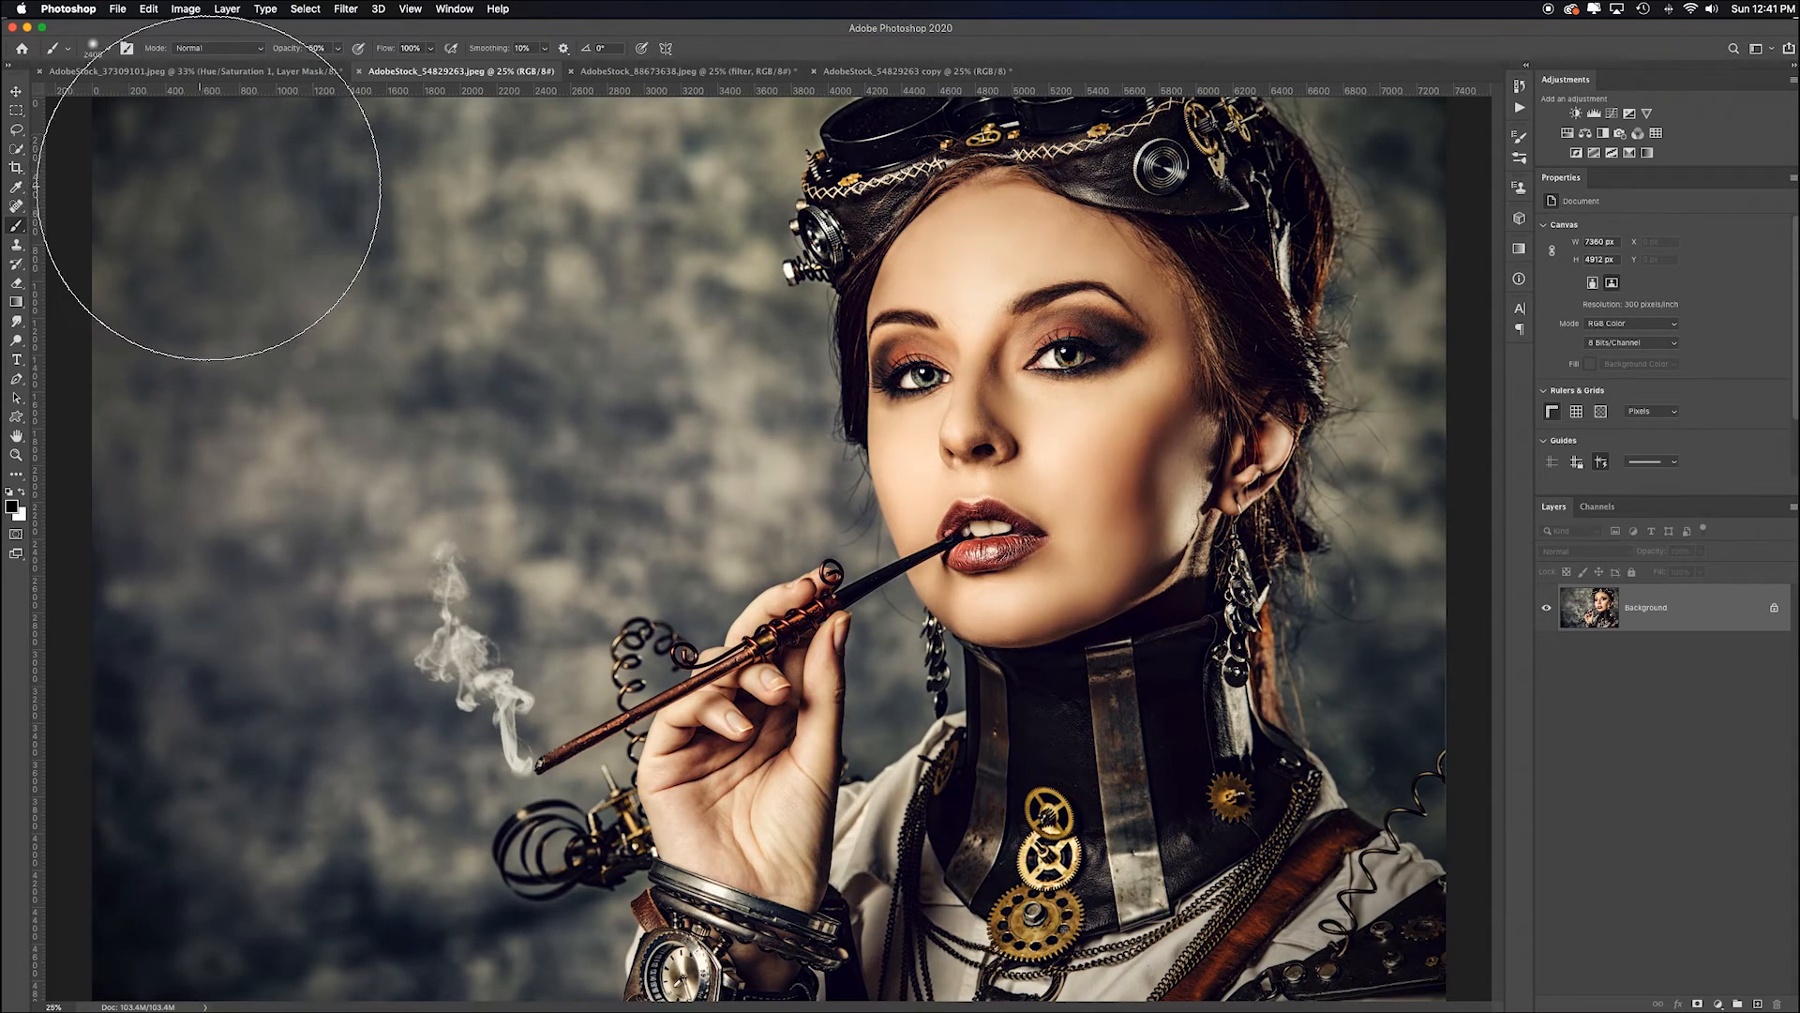
Add a Black & White adjustment layer and a black-to-white Gradient Map adjustment layer above the color portrait.
{"action": "left_click", "coordinate": [1606, 136]}
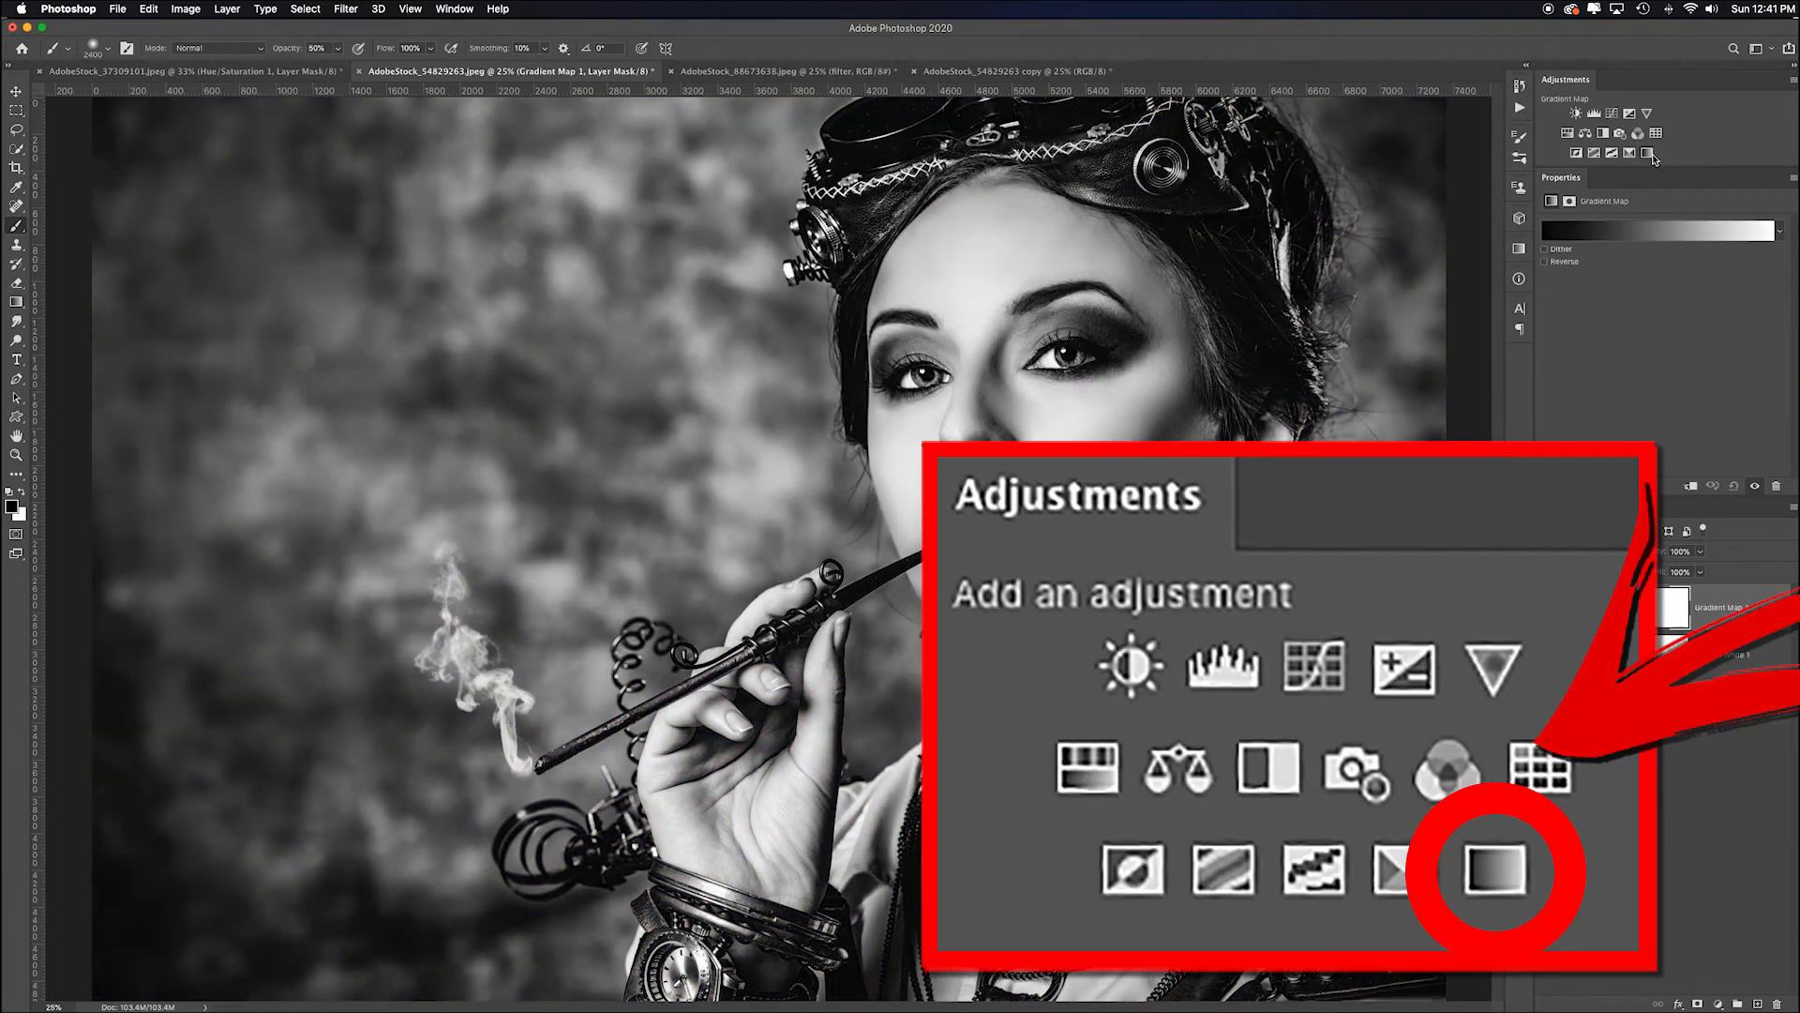
{"action": "left_click", "coordinate": [1648, 152]}
Tile the open documents vertically and match zoom, location and rotation across all of them.
{"action": "left_click", "coordinate": [455, 9]}
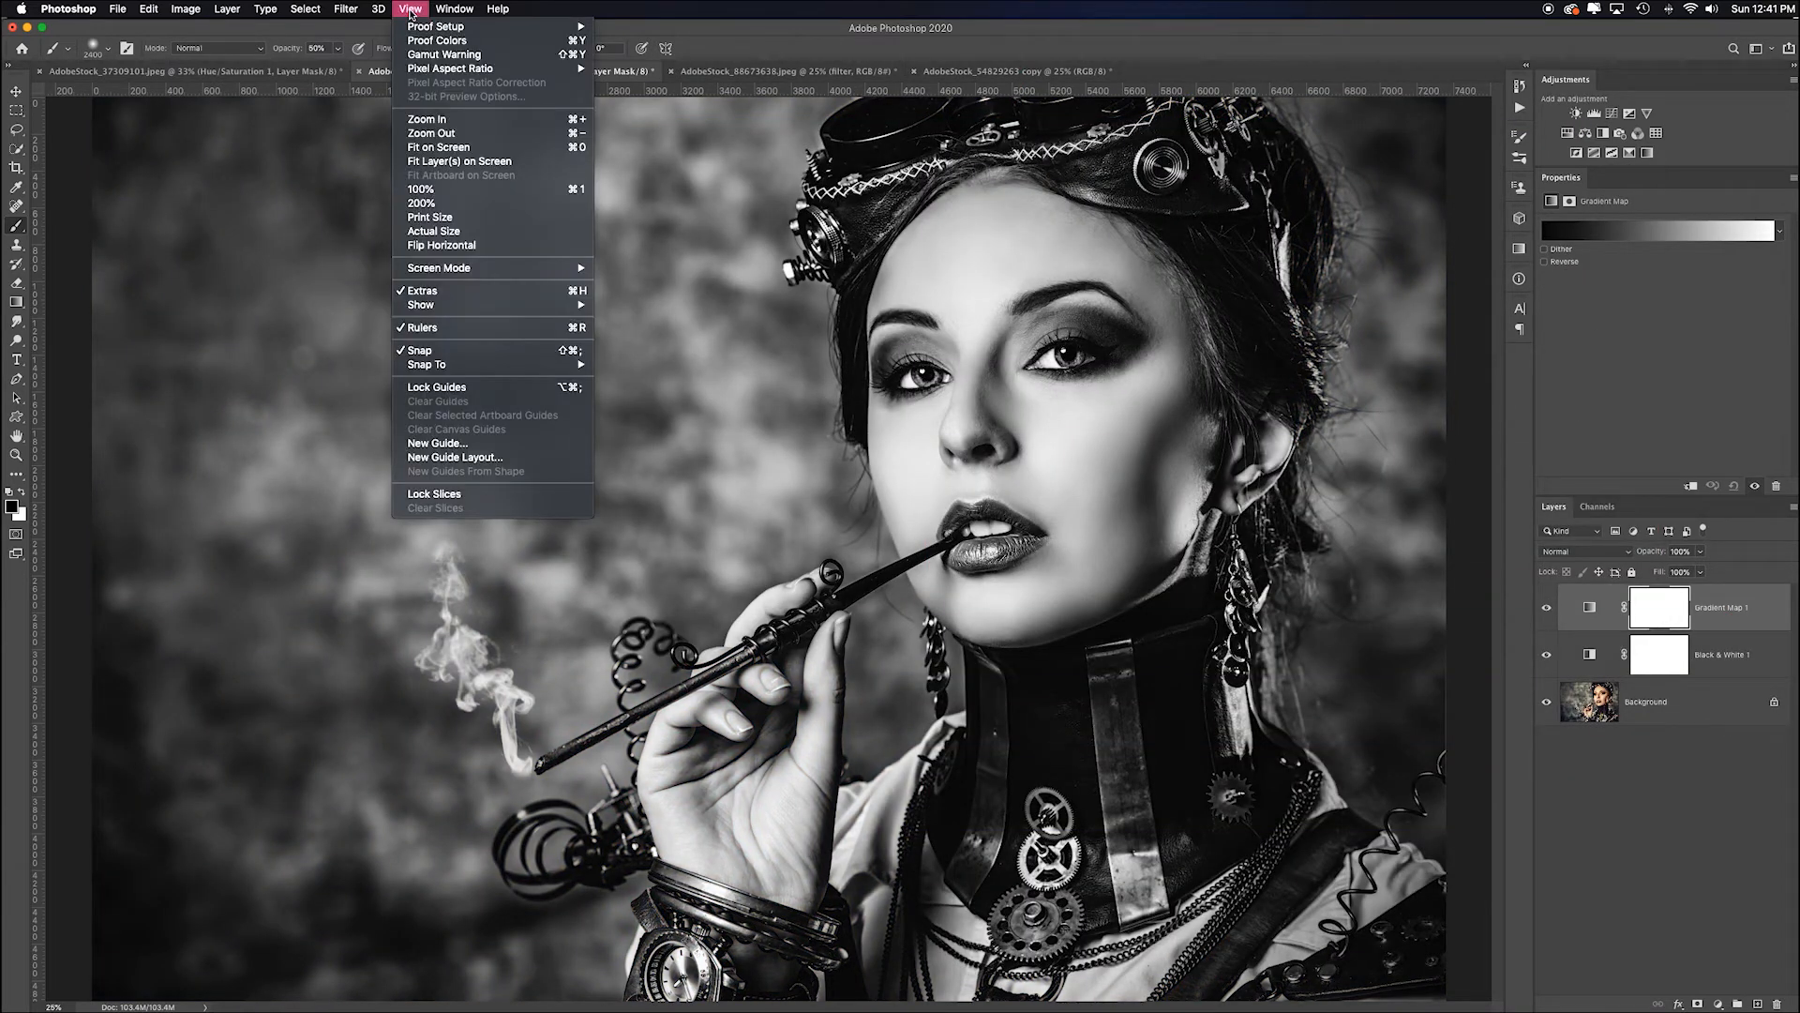
{"action": "left_click", "coordinate": [455, 9]}
{"action": "left_click", "coordinate": [454, 10]}
{"action": "mouse_move", "coordinate": [506, 26]}
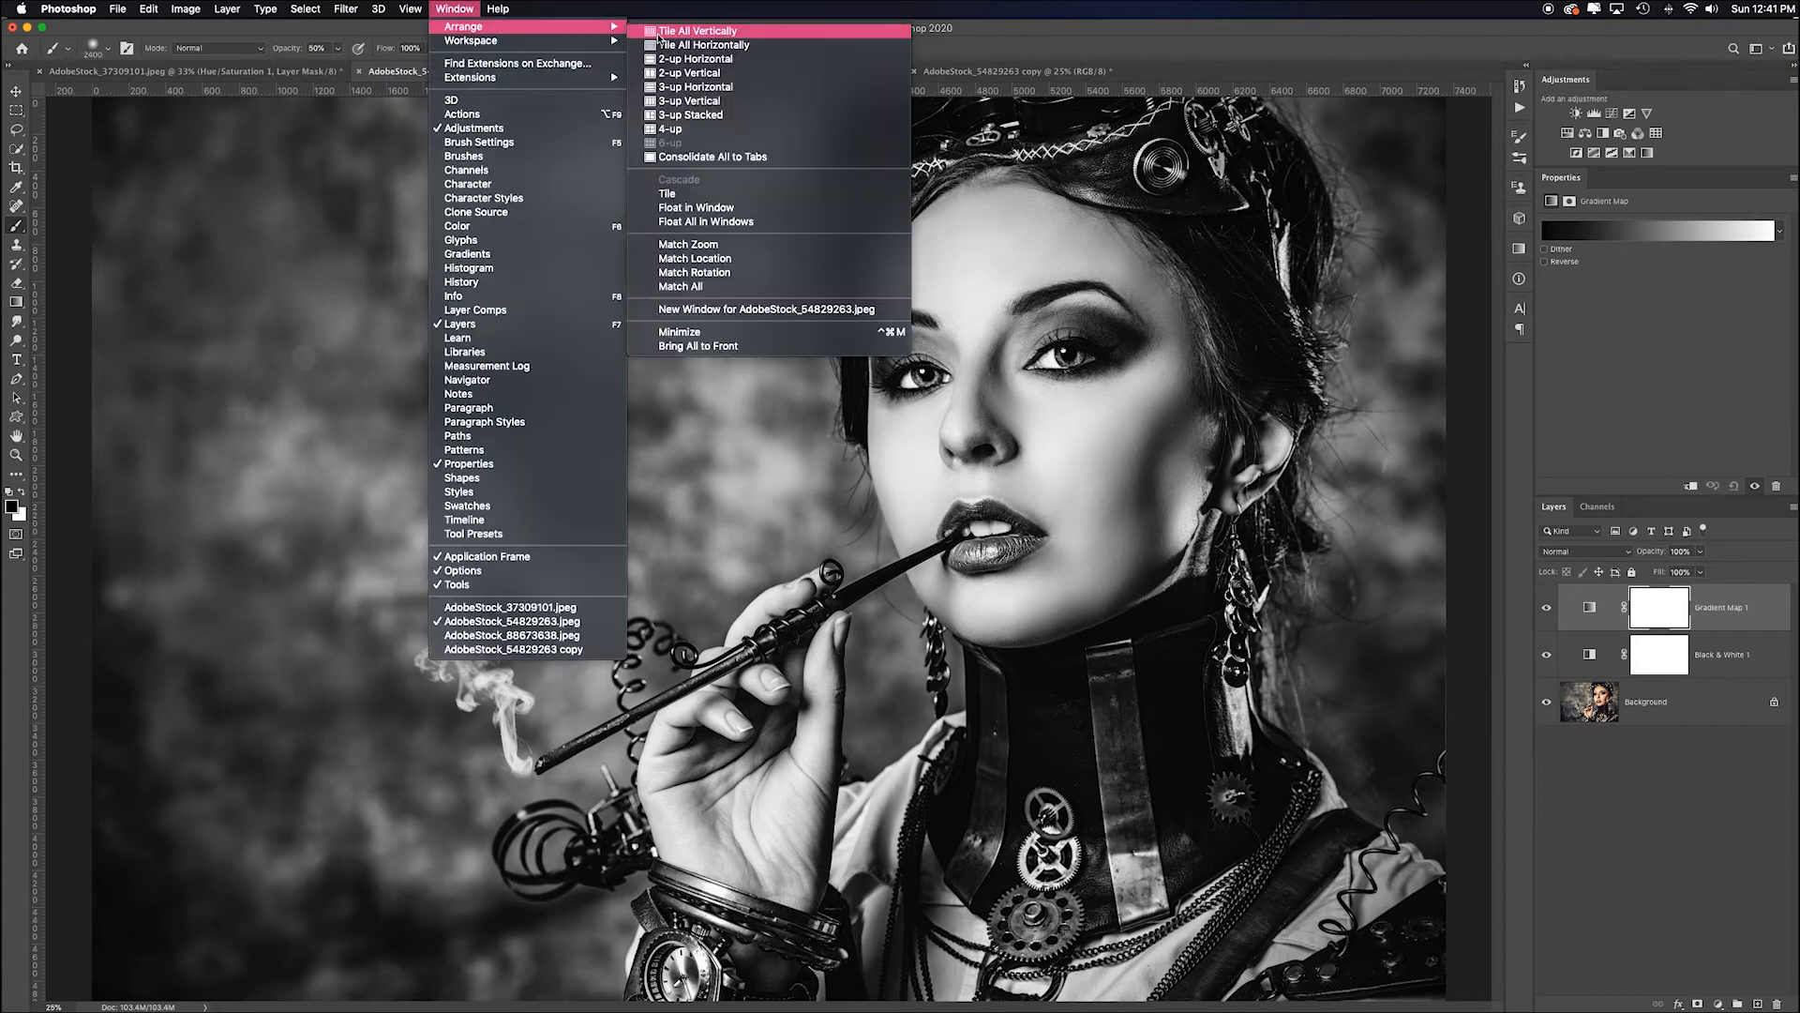
{"action": "left_click", "coordinate": [659, 31]}
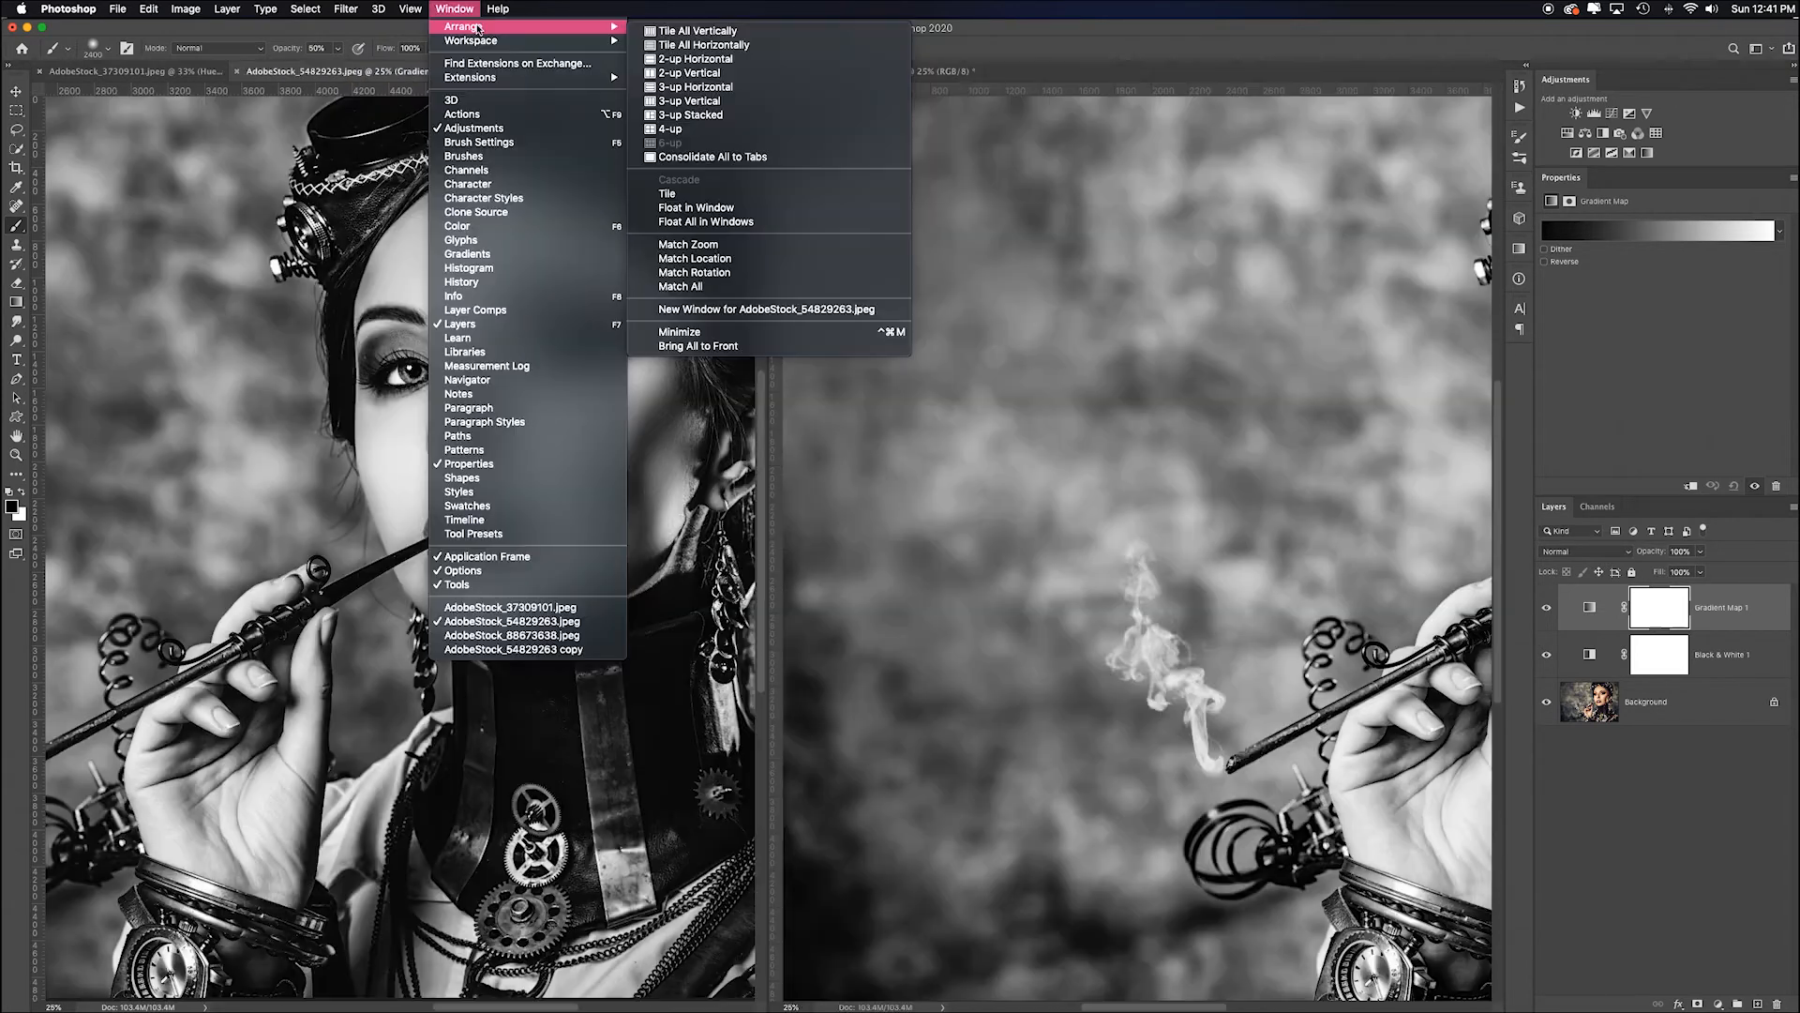
{"action": "left_click", "coordinate": [680, 286]}
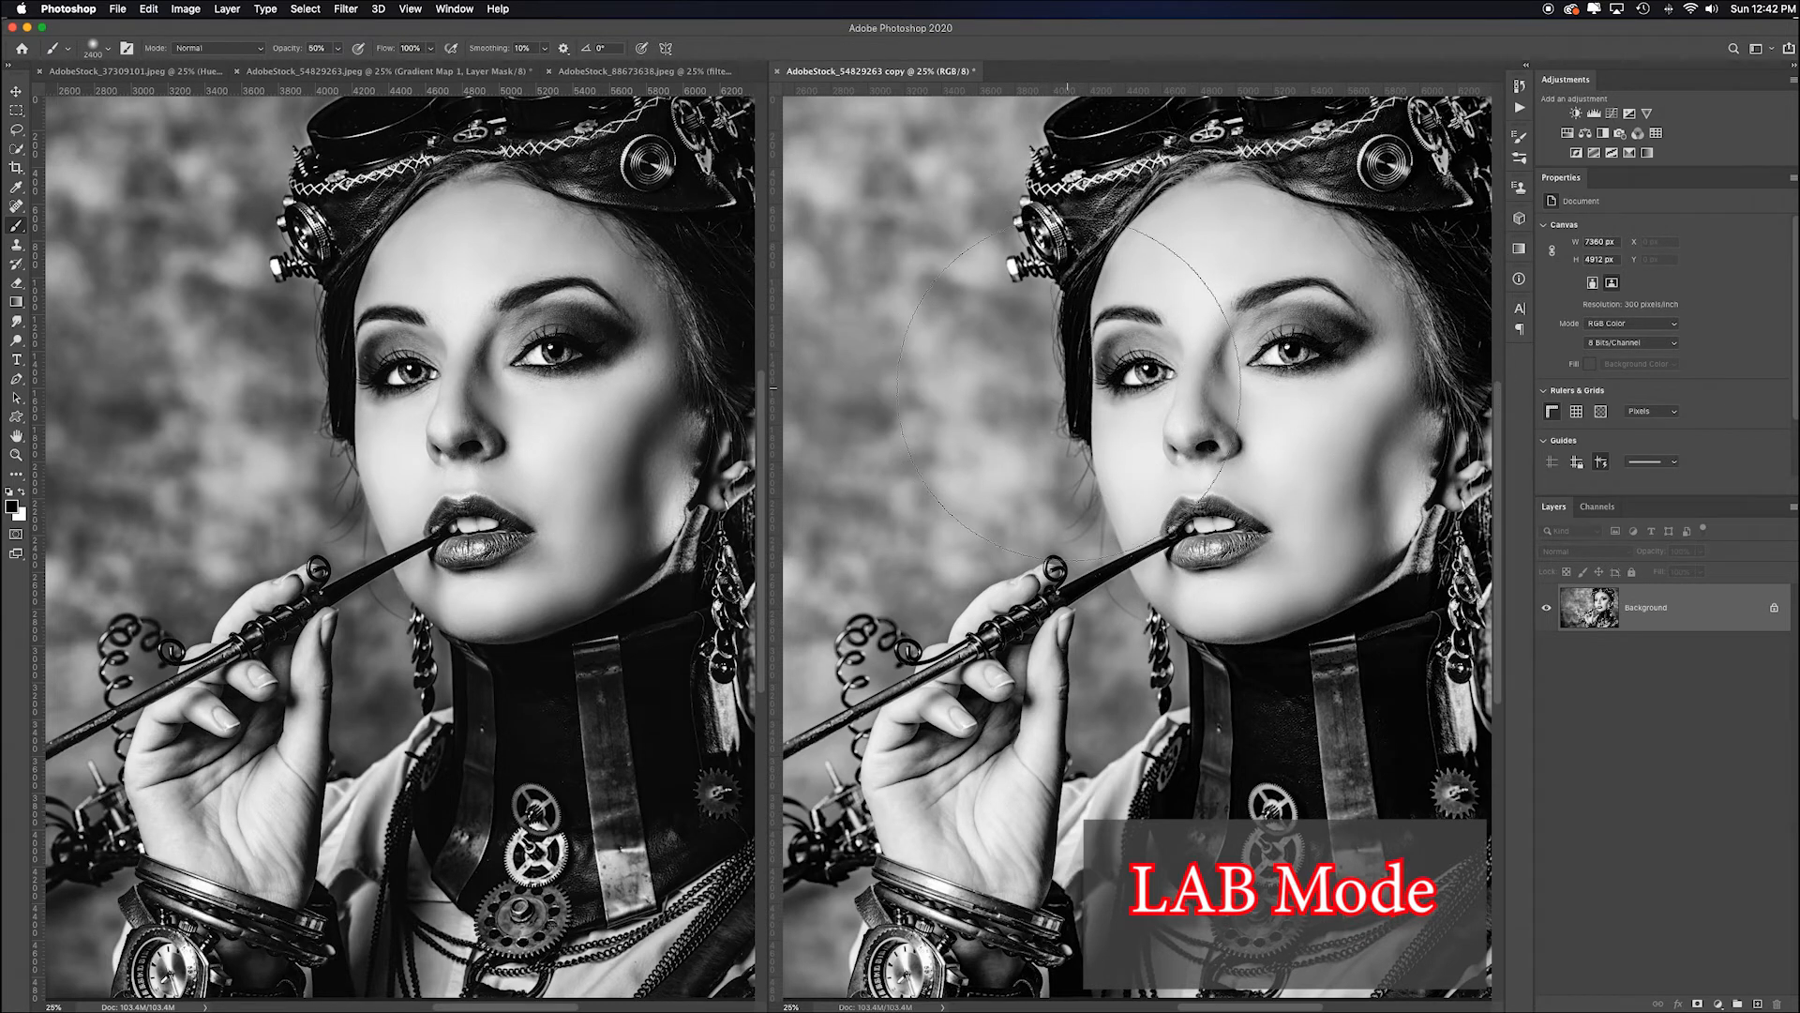
Activate AdobeStock_54829263.jpeg and hide its Gradient Map layer to compare the Black & White adjustment with the Lab version.
{"action": "left_click", "coordinate": [394, 70]}
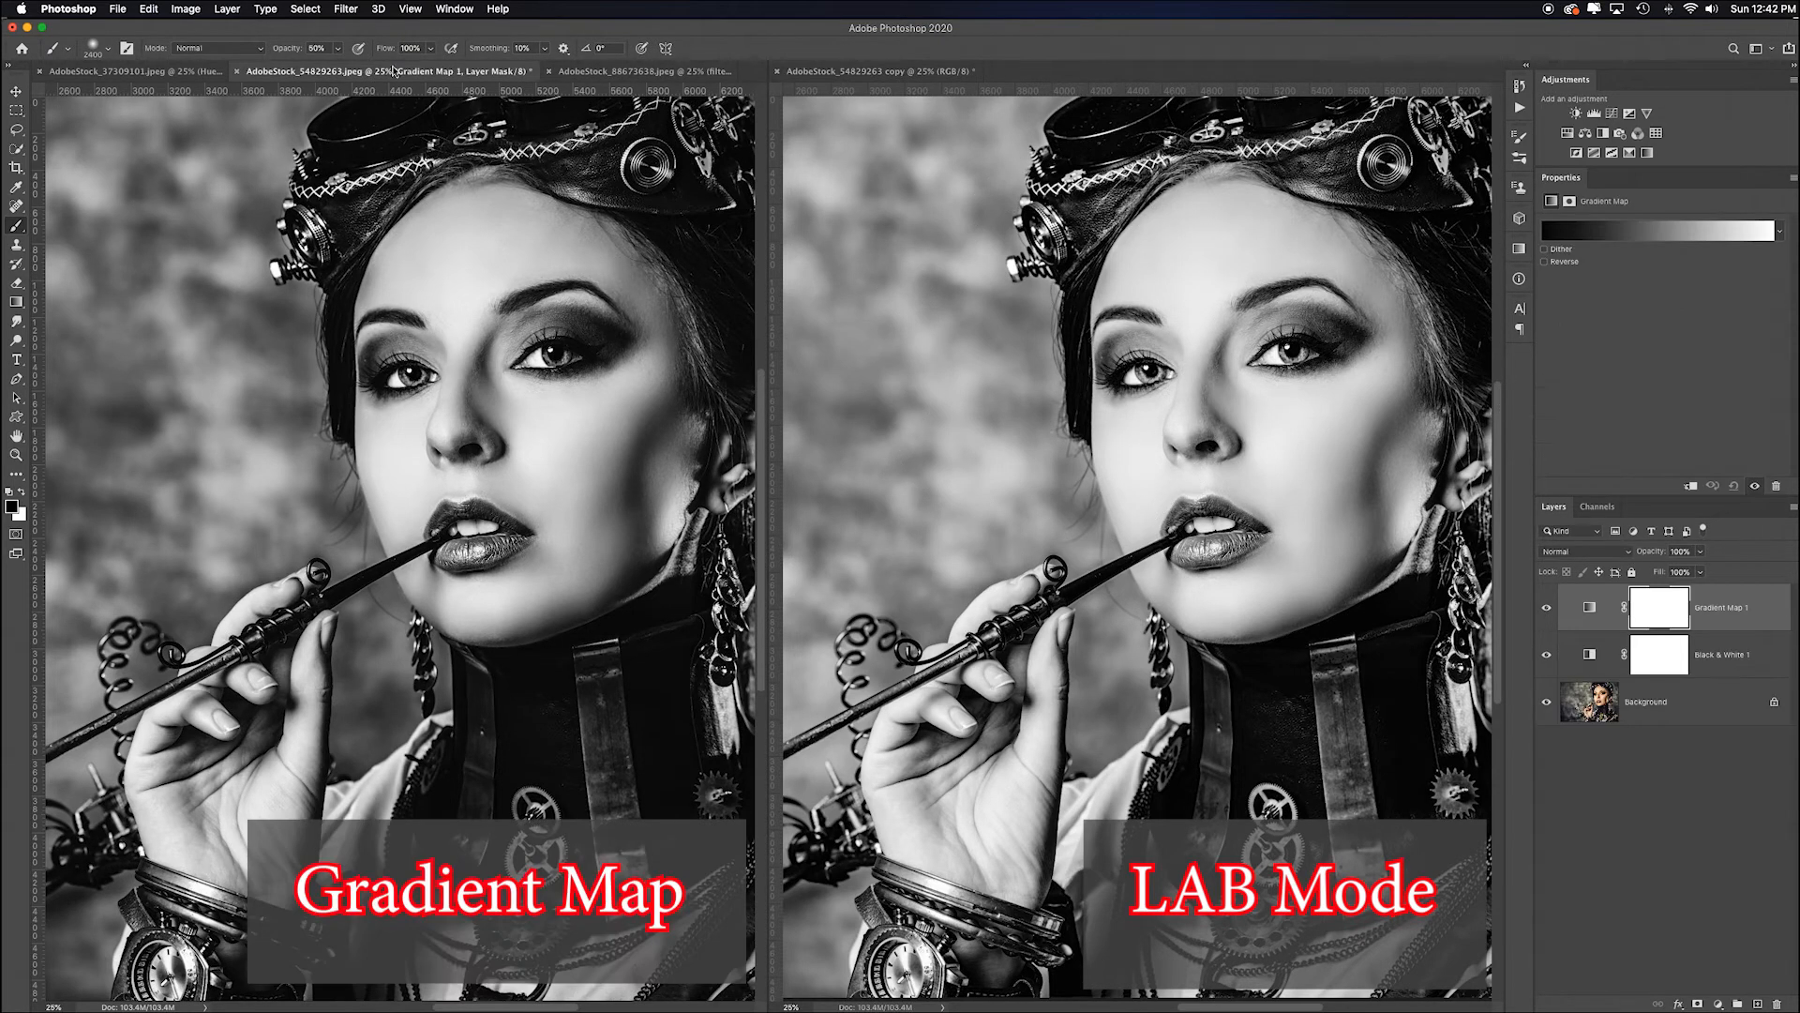
{"action": "left_click", "coordinate": [1548, 609]}
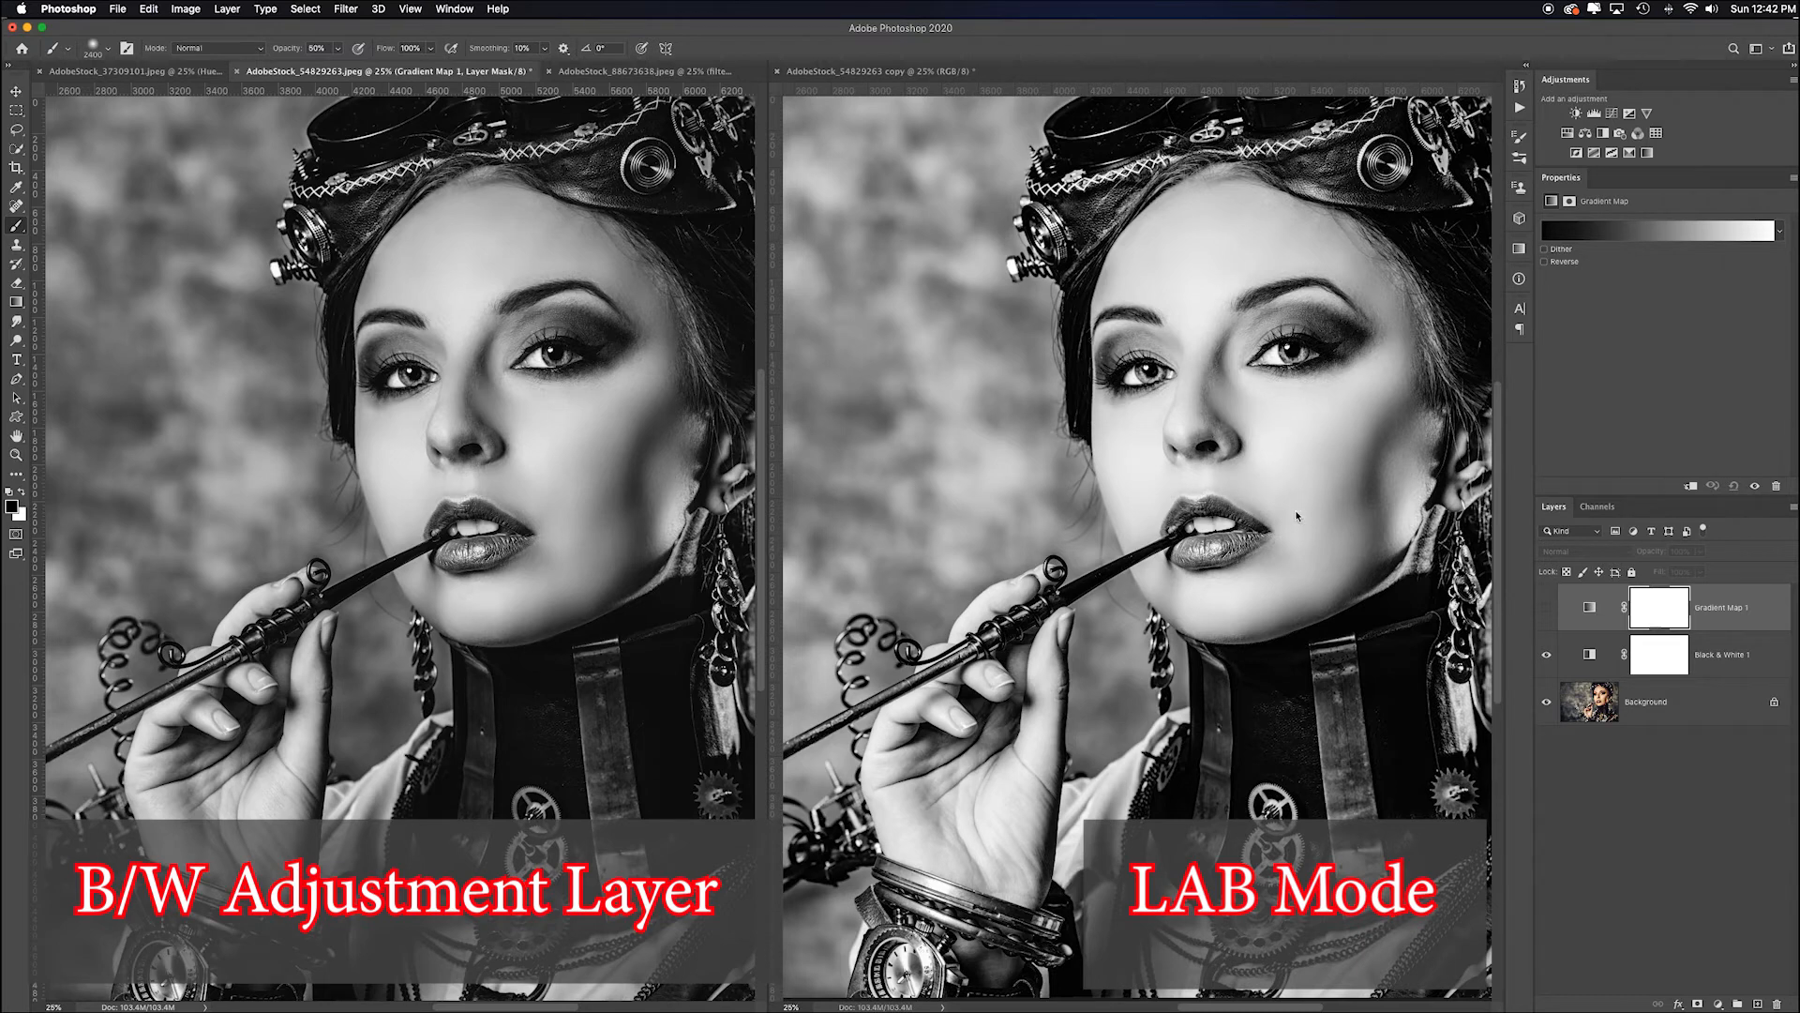
Adjust the Black & White 1 layer, setting Reds to 118, Yellows to 107 and Blues to -105.
{"action": "left_click", "coordinate": [1735, 655]}
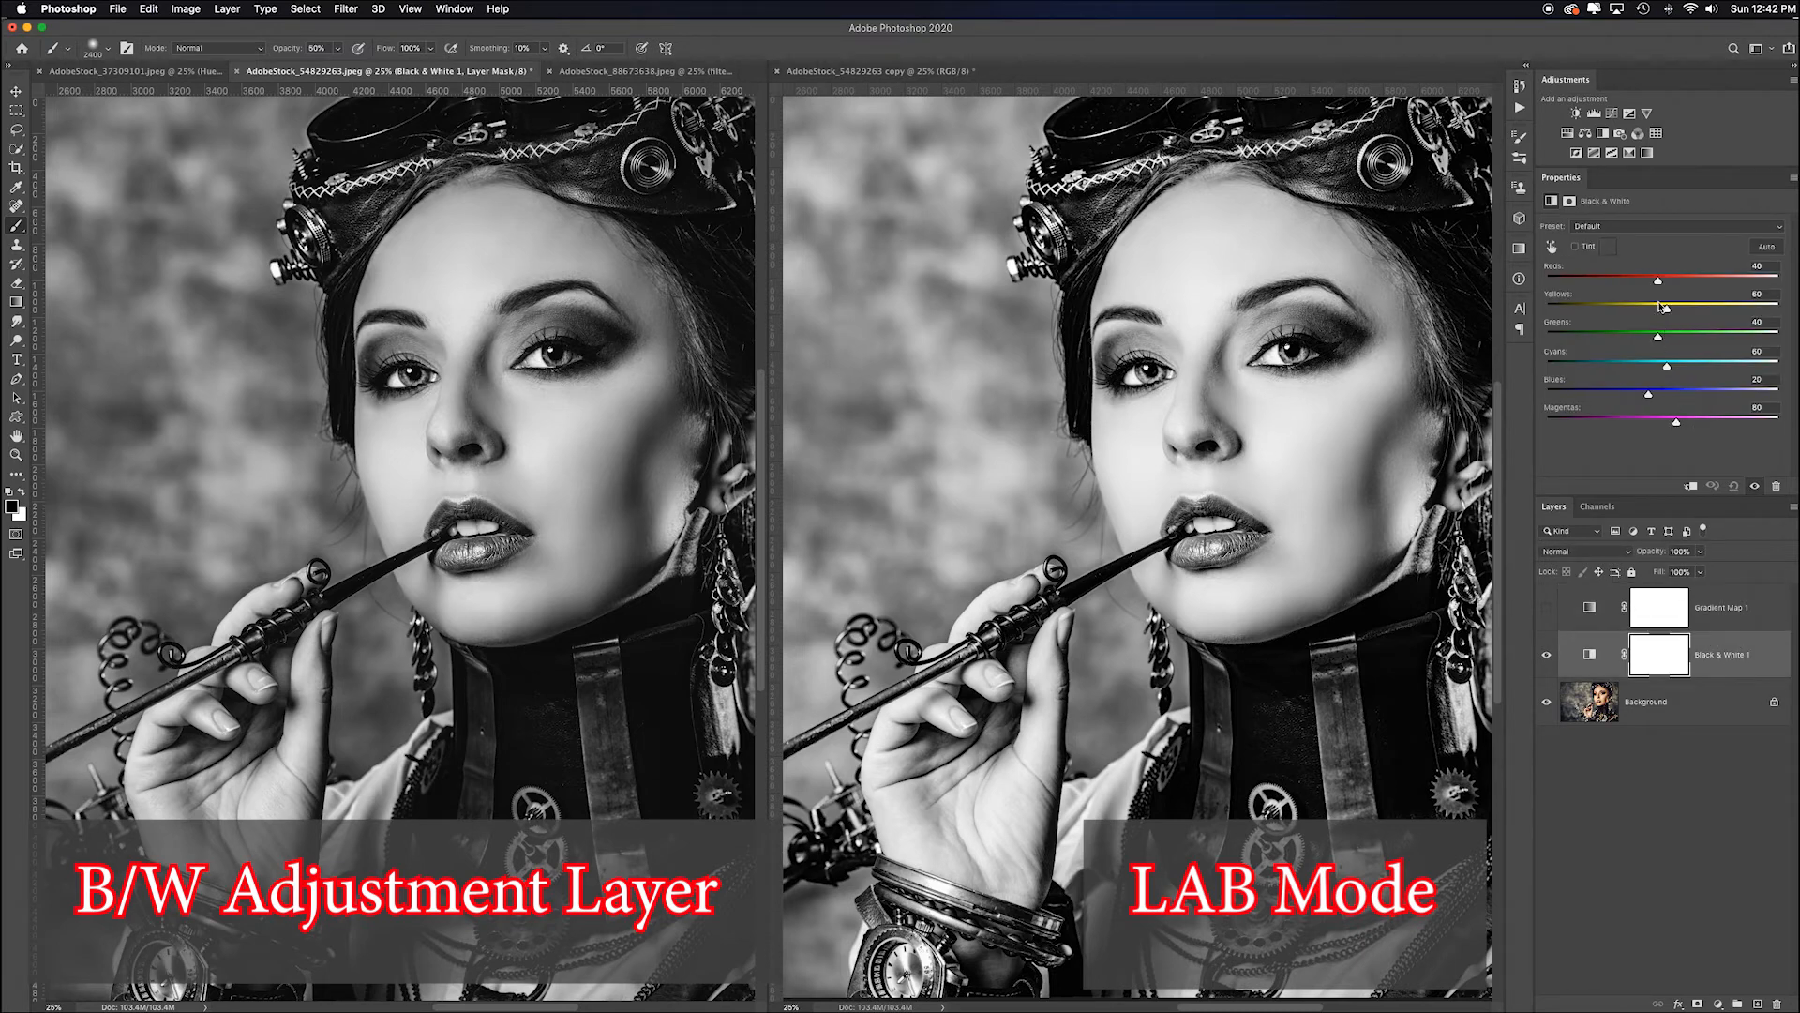
{"action": "left_click_drag", "start_coordinate": [1657, 281], "coordinate": [1695, 281]}
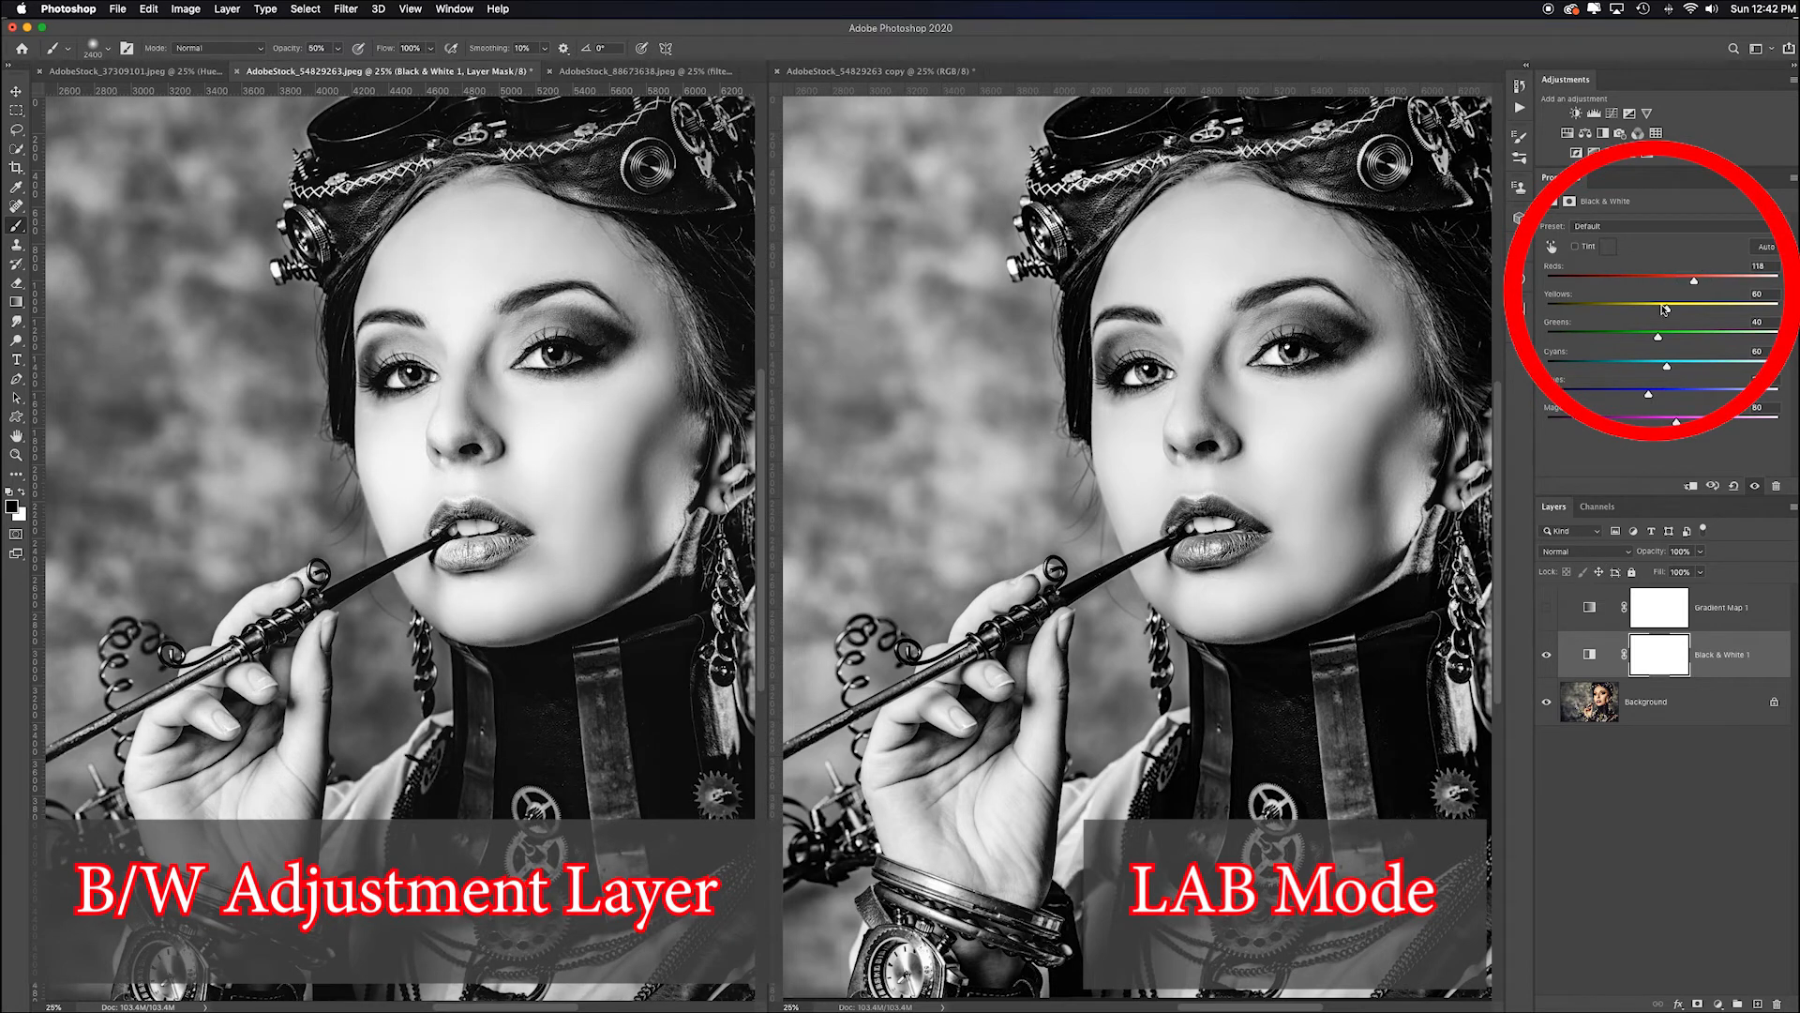
{"action": "left_click_drag", "start_coordinate": [1667, 309], "coordinate": [1689, 309]}
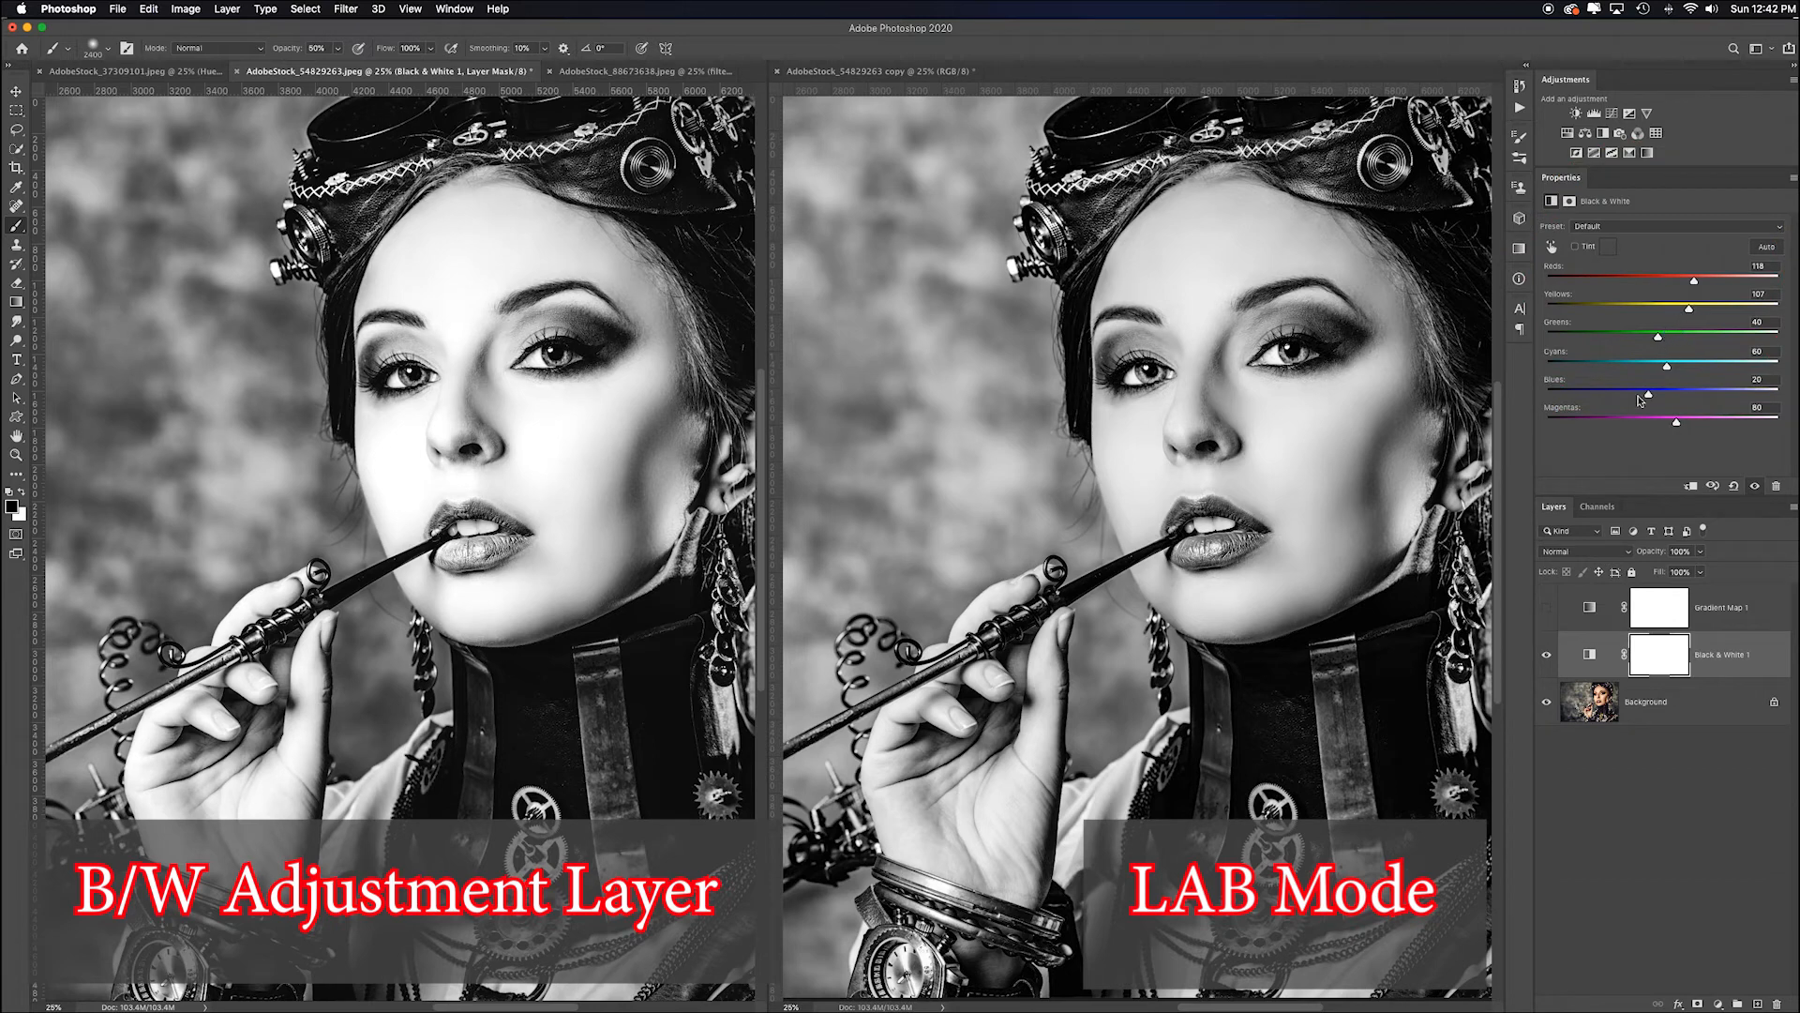
{"action": "left_click_drag", "start_coordinate": [1647, 394], "coordinate": [1591, 394]}
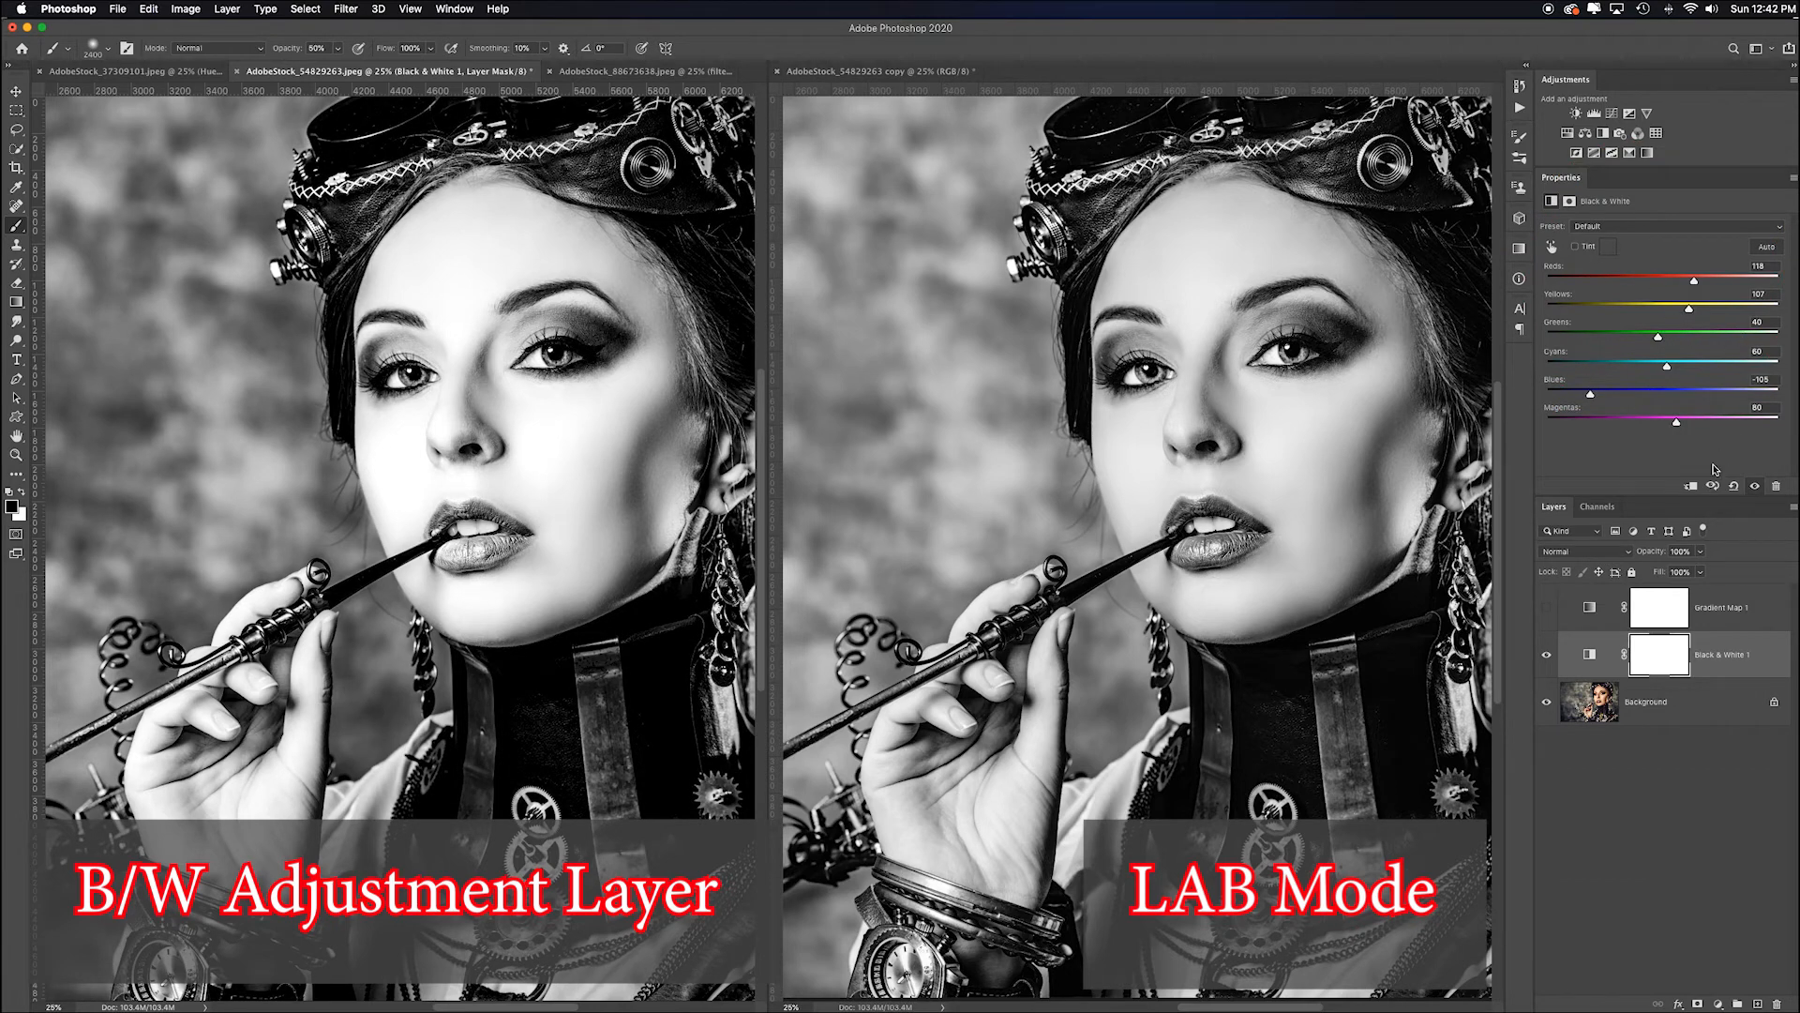